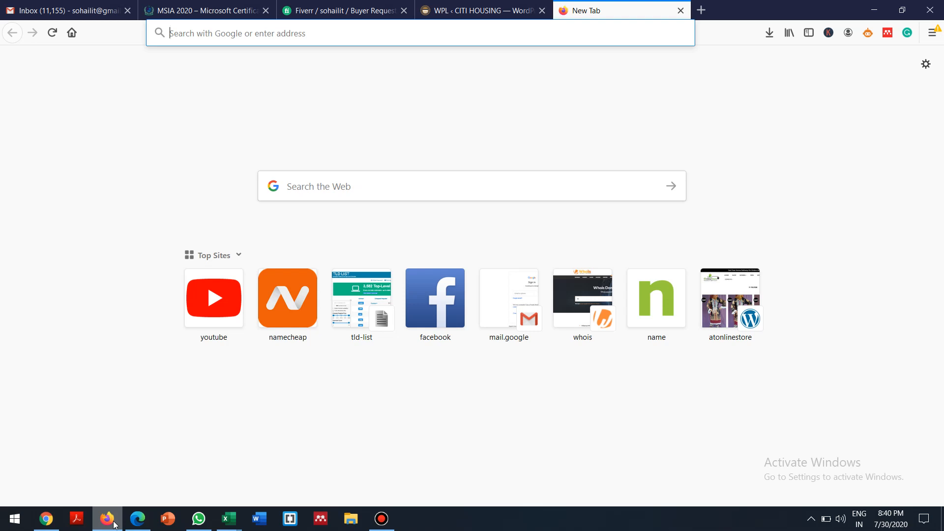
Switch from Firefox to Microsoft Word using the taskbar icon
click(257, 521)
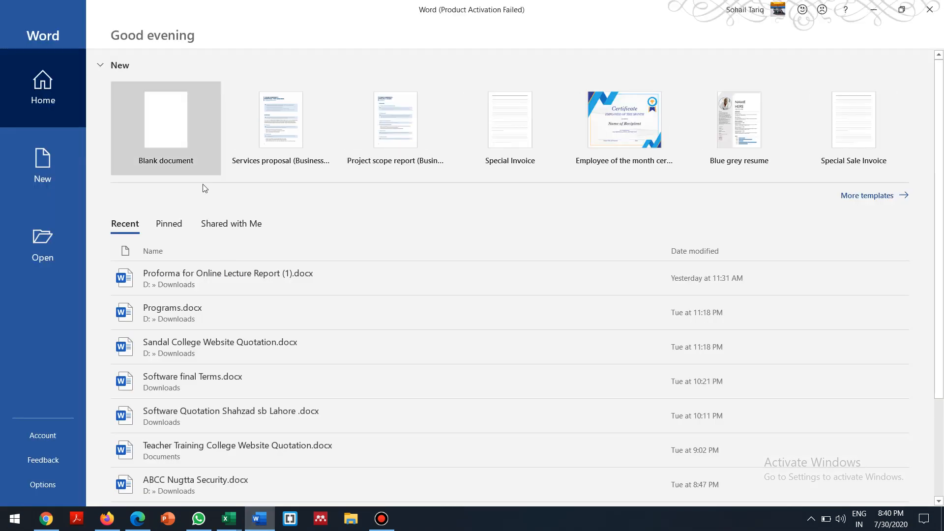
Start a blank document, type 'Buying and selling through internet', and select the line
click(169, 119)
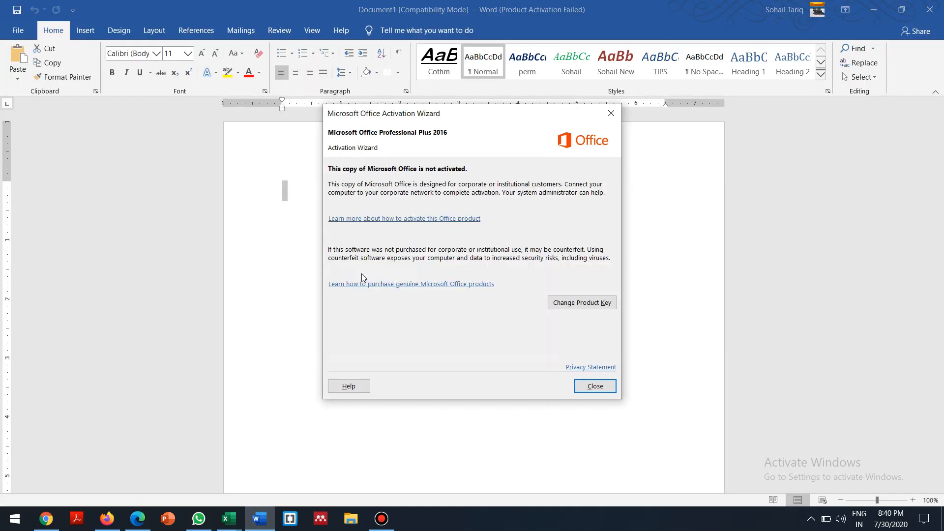
click(597, 386)
text(Buying an)
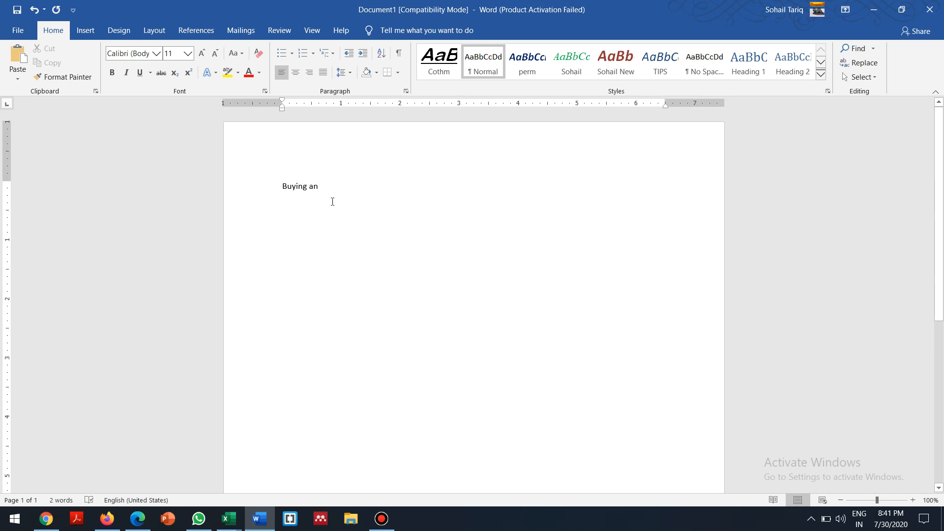
text(d s)
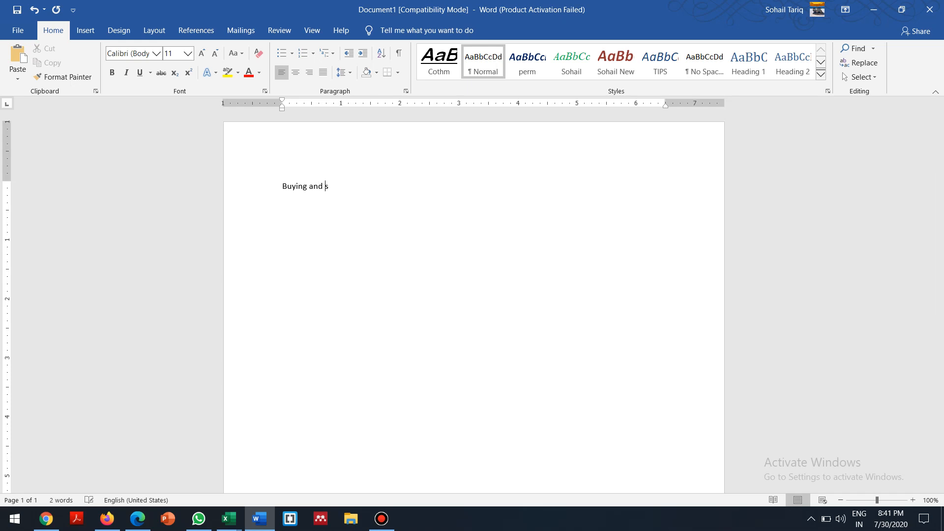
text(elling through internt)
key(BackSpace)
text(er)
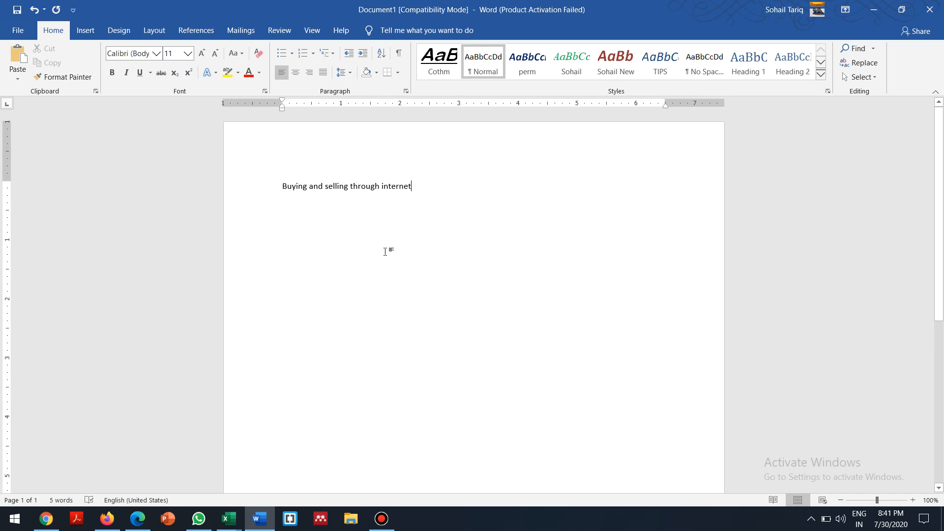
key(ctrl+a)
Enlarge the sentence's font and add an 'E Commerce' heading line above it
key(ctrl+bracketright)
key(ctrl+bracketright)
key(ctrl+bracketright)
key(ctrl+bracketright)
key(ctrl+bracketright)
key(ctrl+bracketright)
key(ctrl+bracketright)
key(ctrl+bracketright)
key(ctrl+bracketright)
key(ctrl+bracketright)
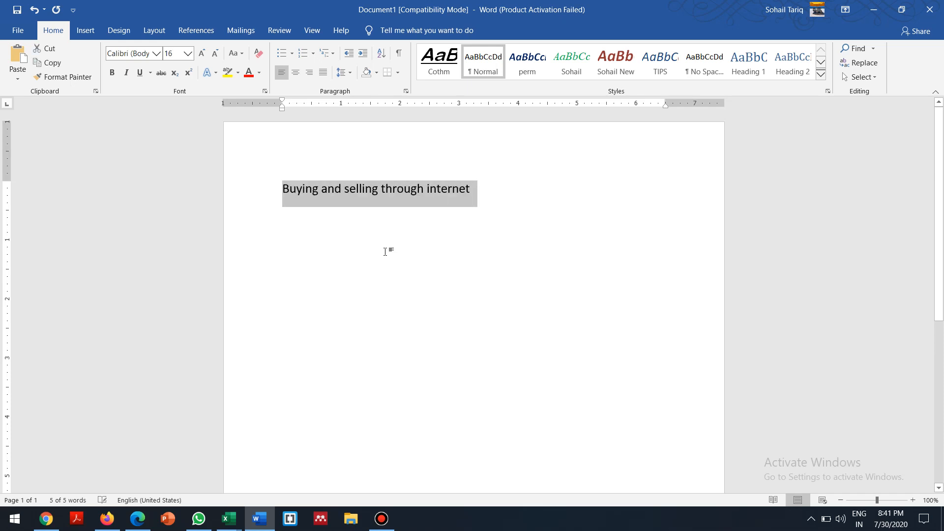
key(Left)
key(Return)
key(Up)
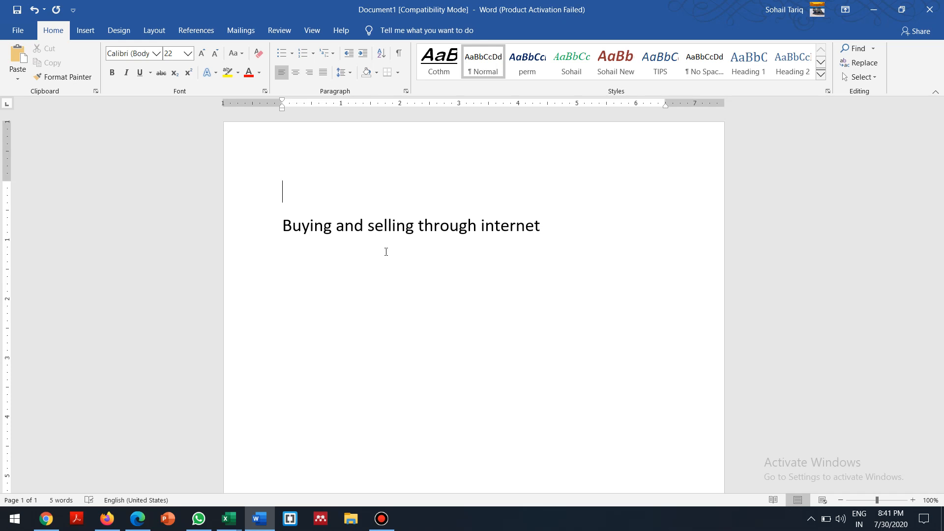
text(E Commerce)
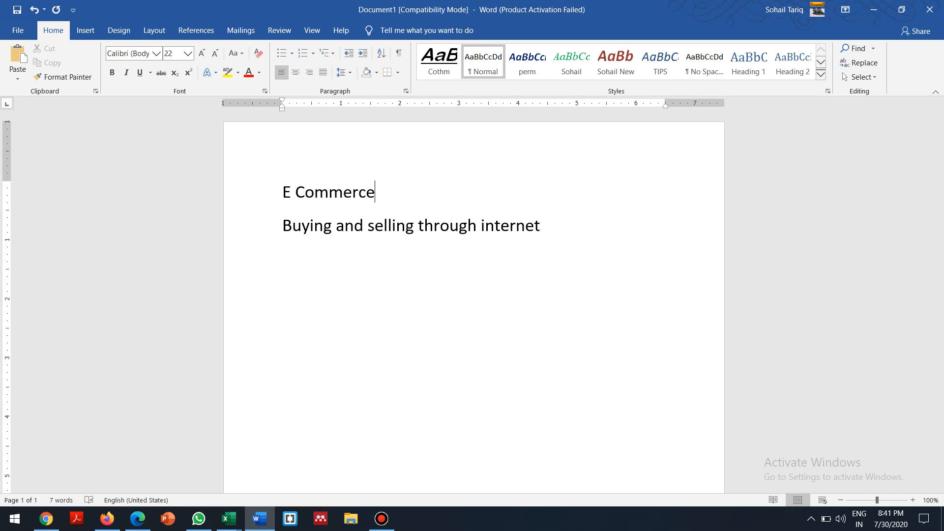
key(Down)
In Firefox, load the frocks.pk/wp-admin address
click(121, 523)
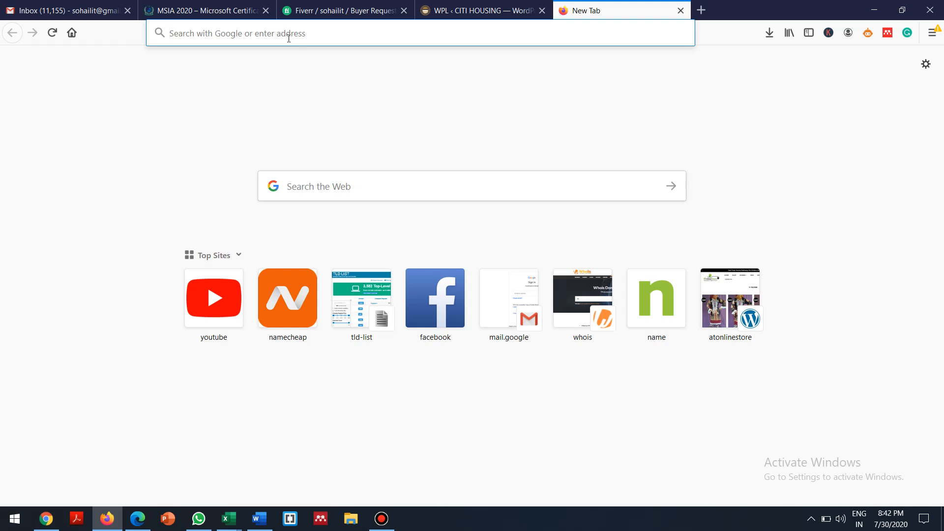
text(frocks.pk/)
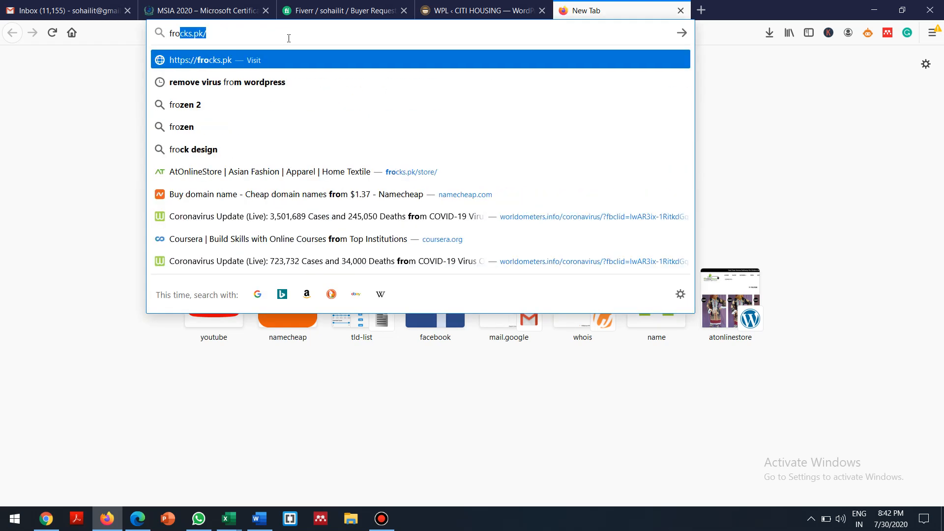
key(Right)
text(wp-)
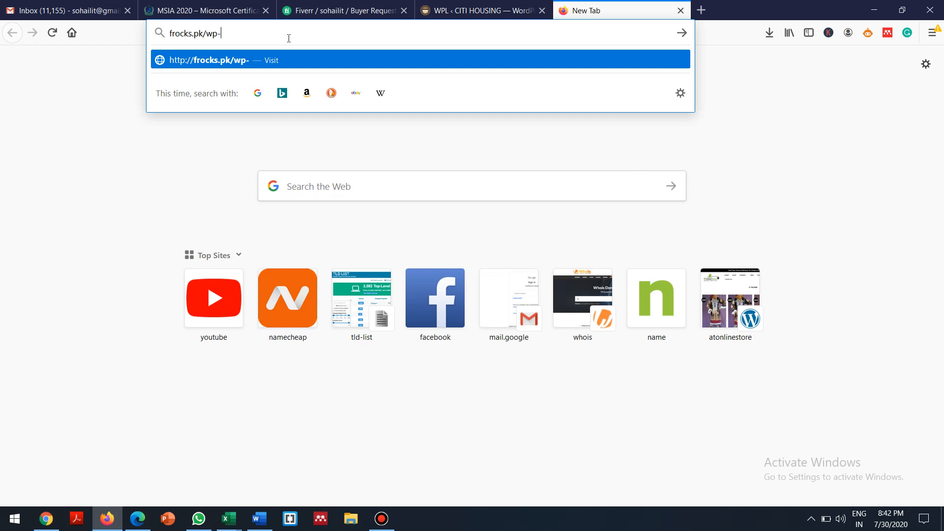
text(d)
key(BackSpace)
text(amin)
key(BackSpace)
key(BackSpace)
text(d)
key(BackSpace)
key(BackSpace)
text(dmin)
key(Return)
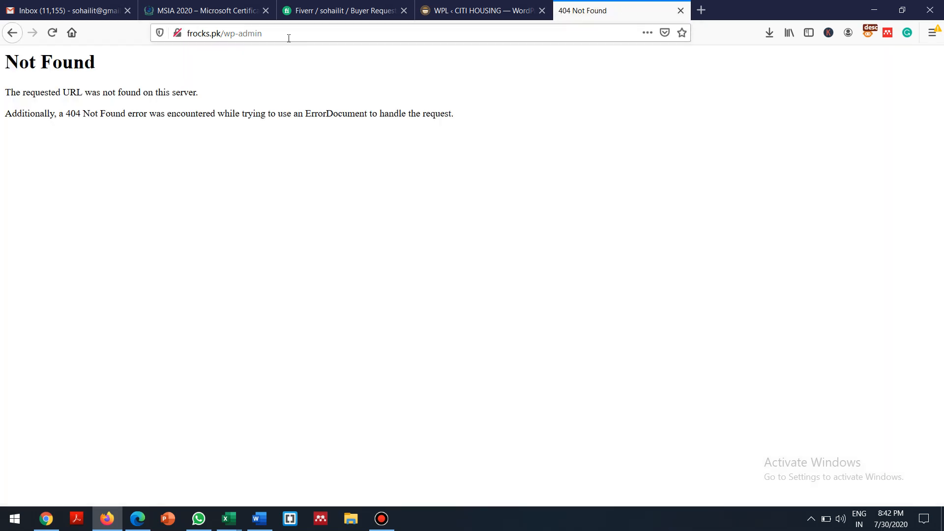
Trim the address to frocks.pk and reload it, which shows 403 Forbidden
click(256, 35)
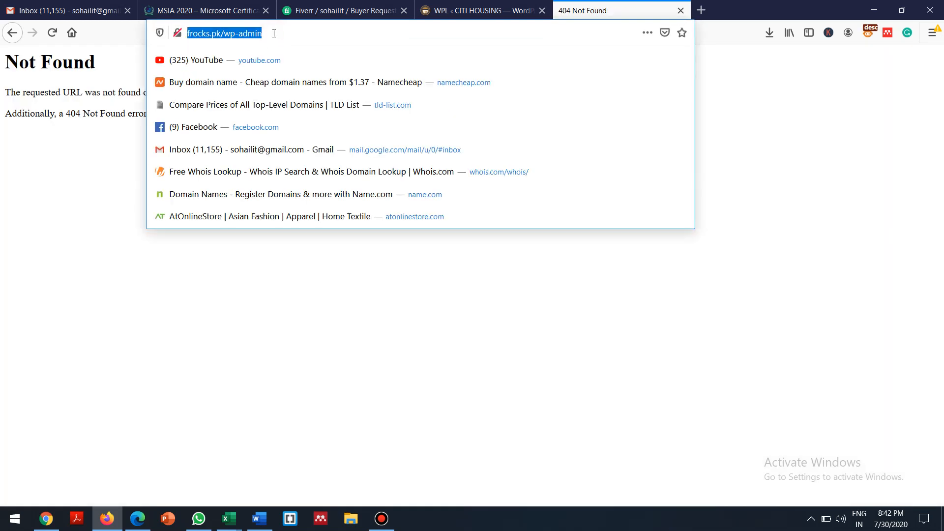
click(273, 33)
key(BackSpace)
key(BackSpace)
key(BackSpace)
key(BackSpace)
key(BackSpace)
key(BackSpace)
key(BackSpace)
key(BackSpace)
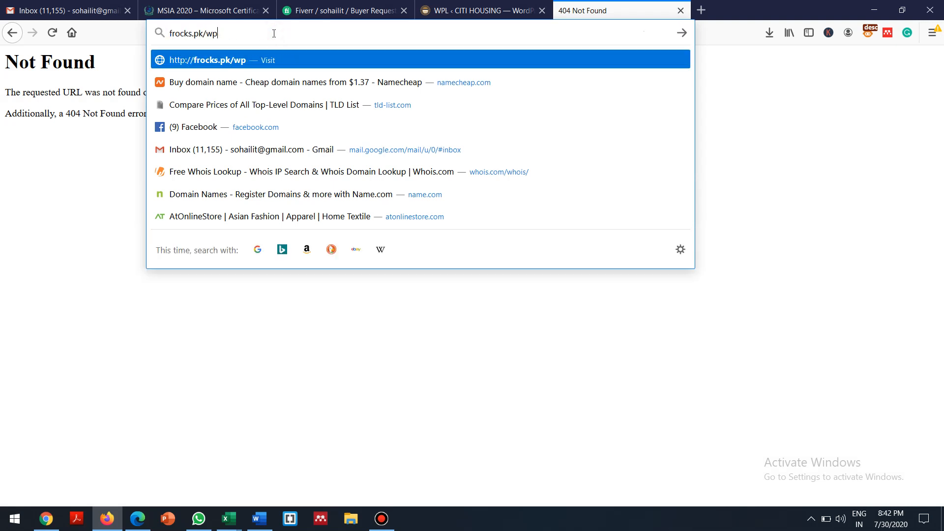
key(BackSpace)
key(Return)
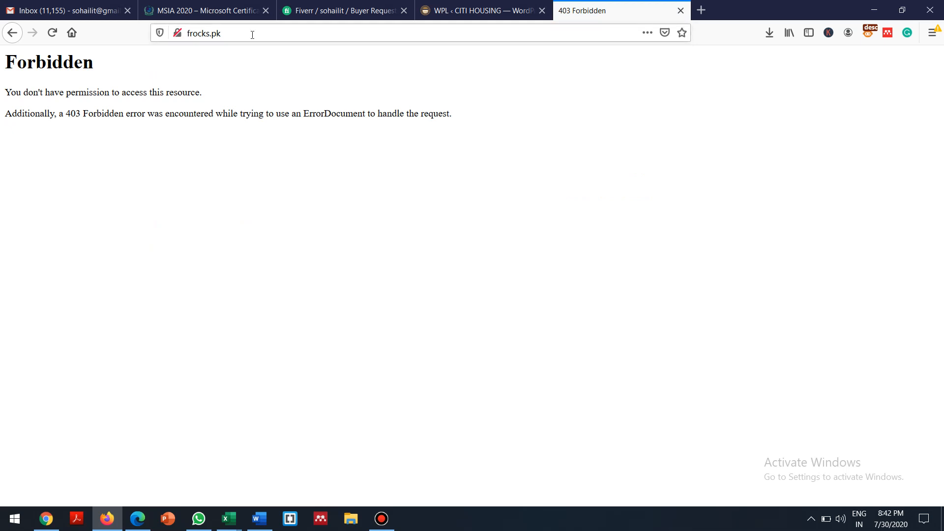
click(252, 34)
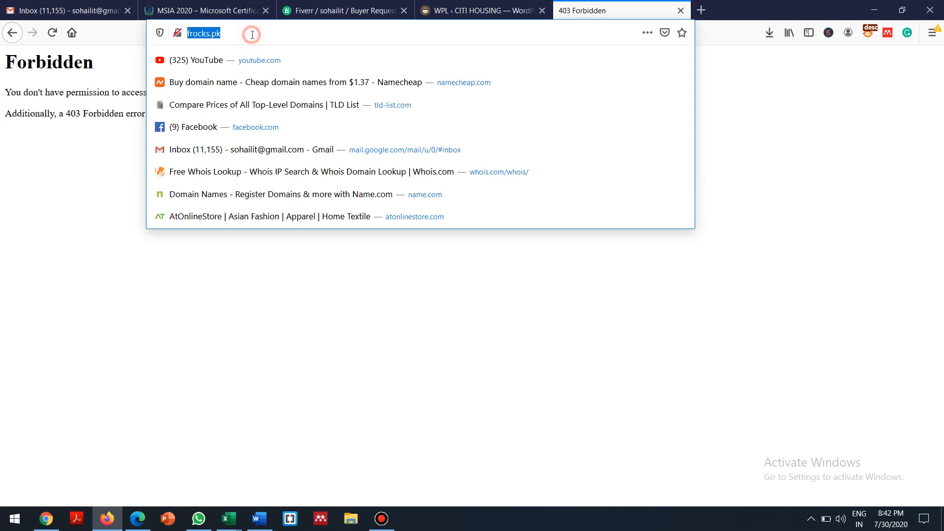
key(Return)
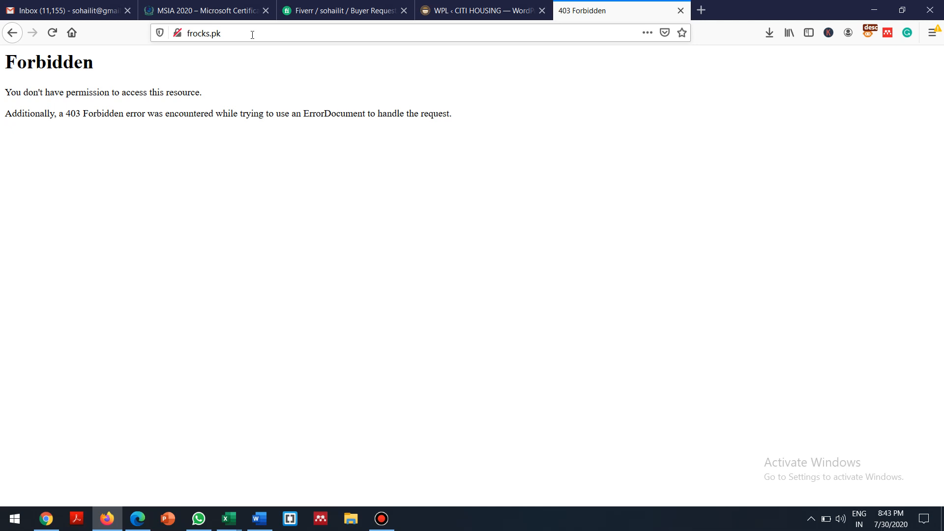
Go to frocks.pk/cpanel and put the cursor in the login Username field
click(252, 34)
click(252, 34)
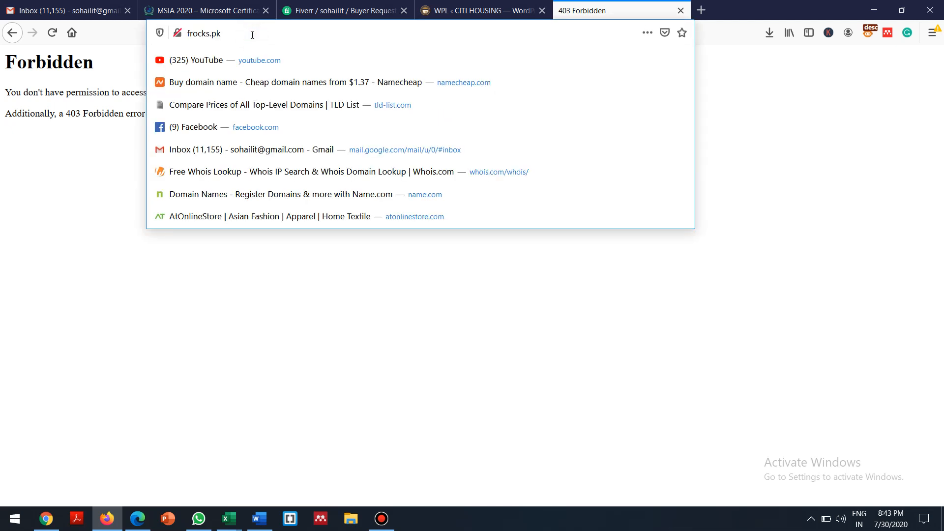
text(/cpanel)
key(Return)
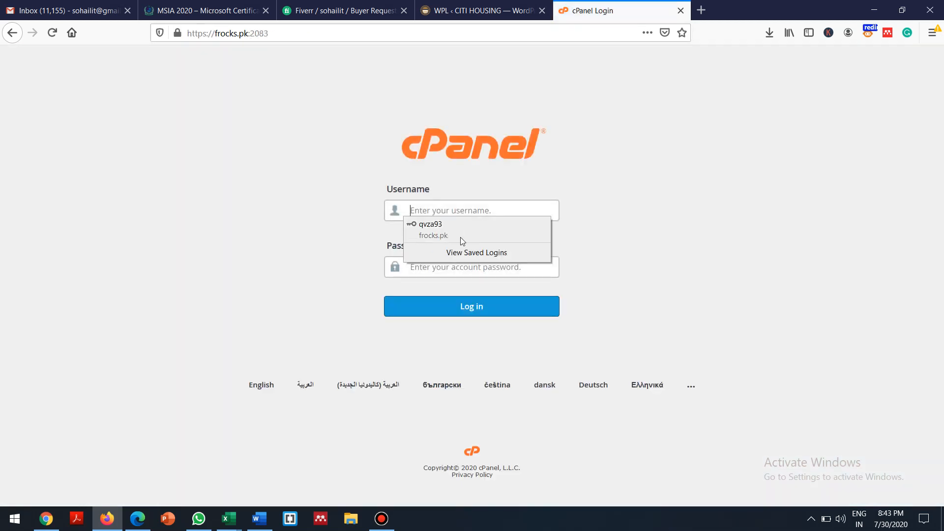
click(597, 243)
click(453, 209)
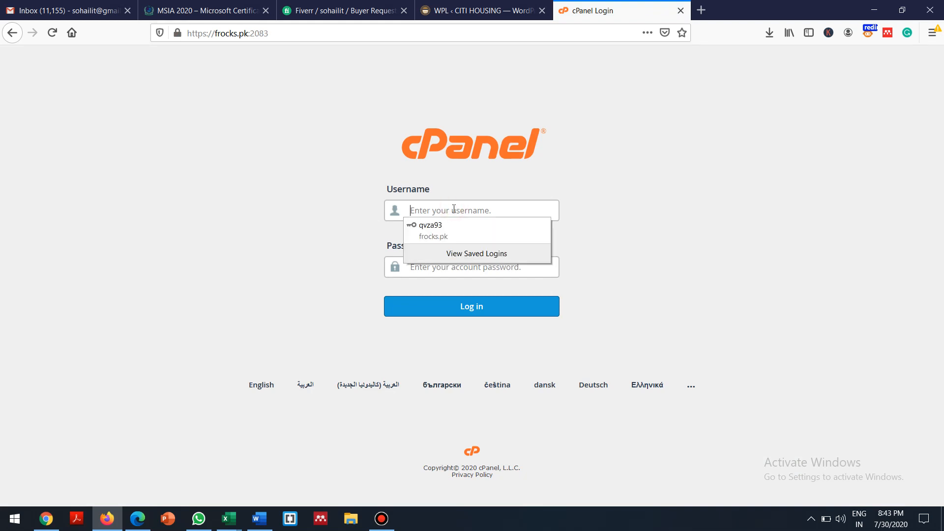
In a new tab, go to the 01objects.com WHM address and log in
click(701, 10)
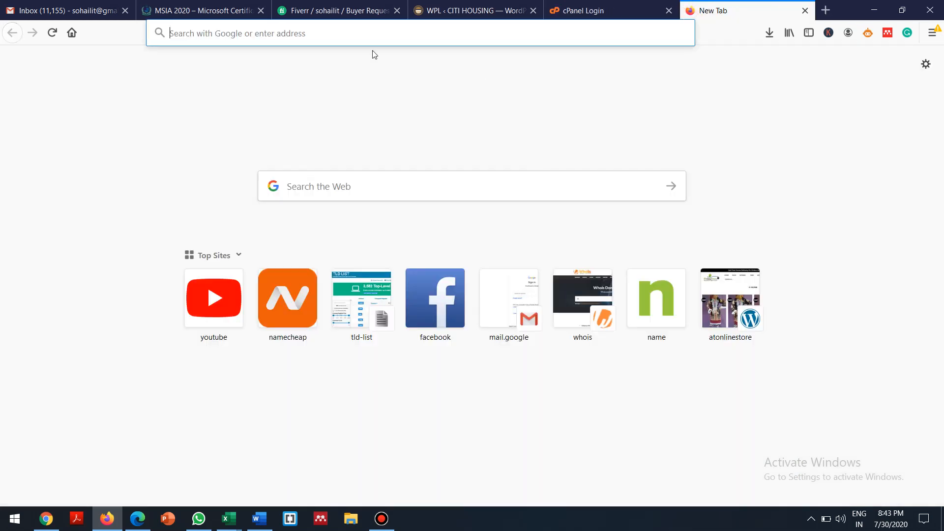
text(whm)
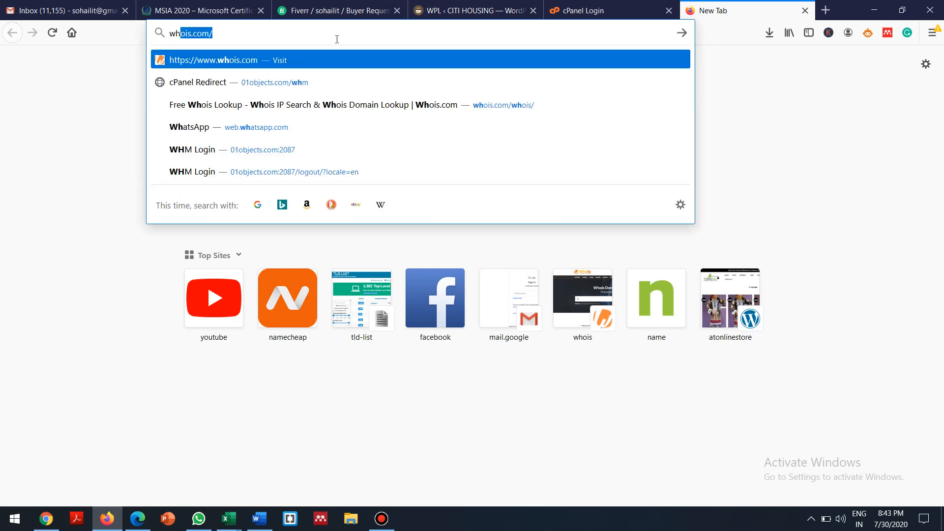
key(Down)
key(Down)
key(Down)
key(Down)
key(Down)
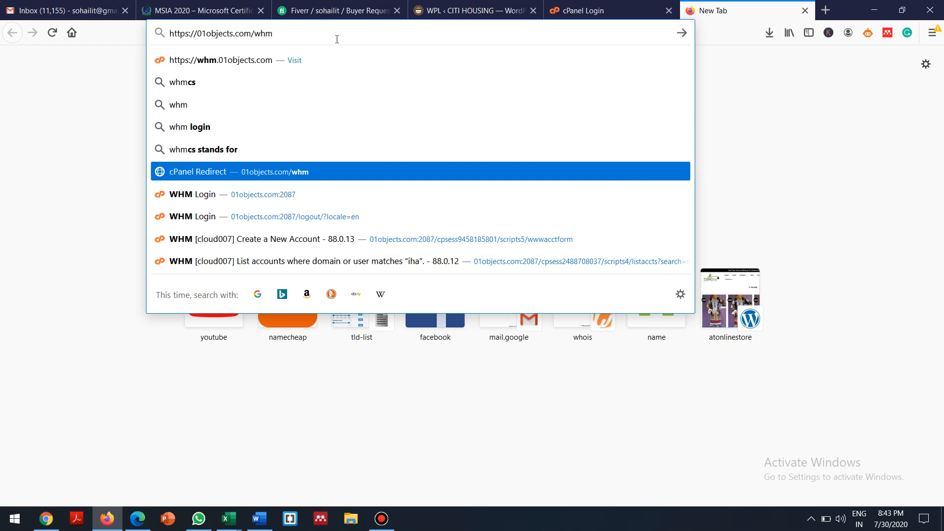
key(Return)
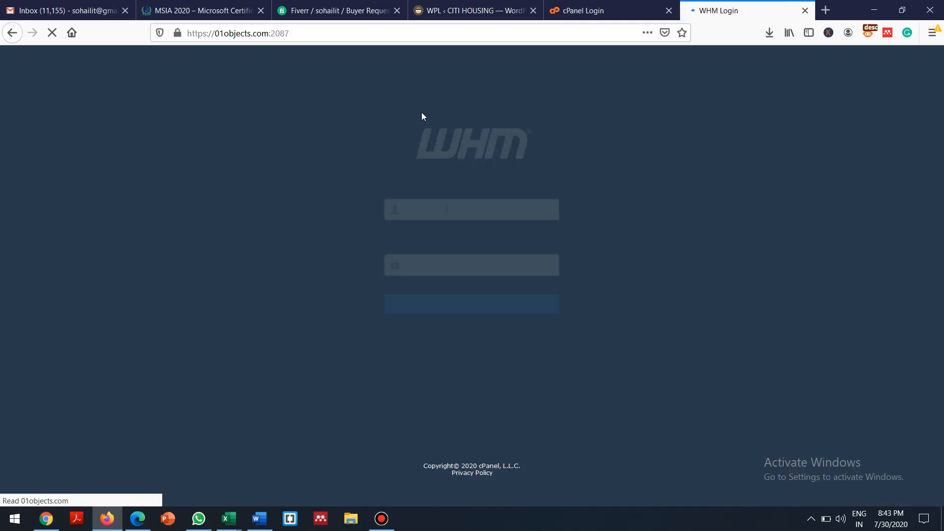
click(470, 307)
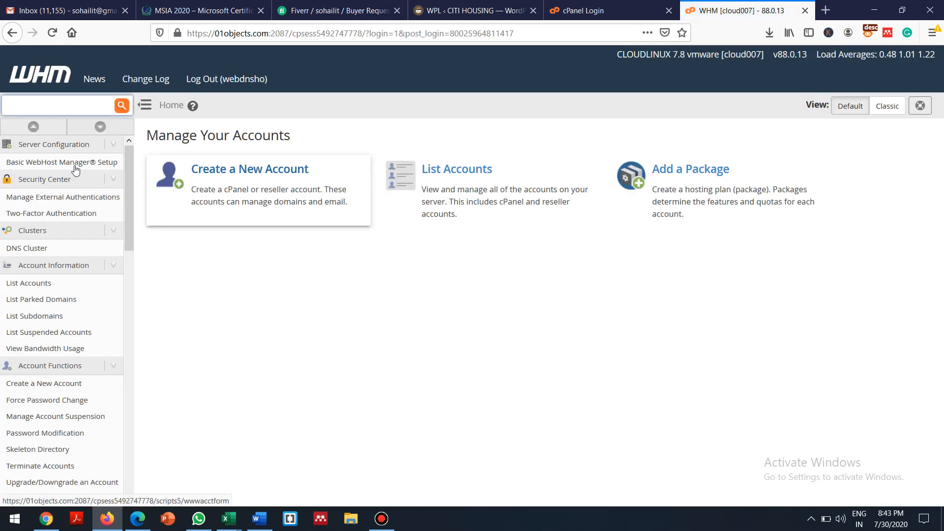
Search the WHM account list for 'frocks' to find the frocks.pk account
click(22, 285)
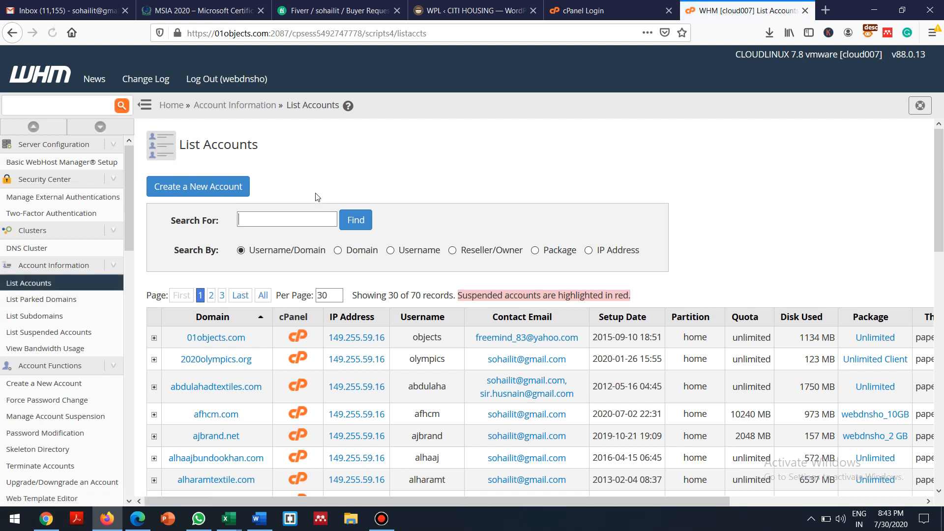
text(frock)
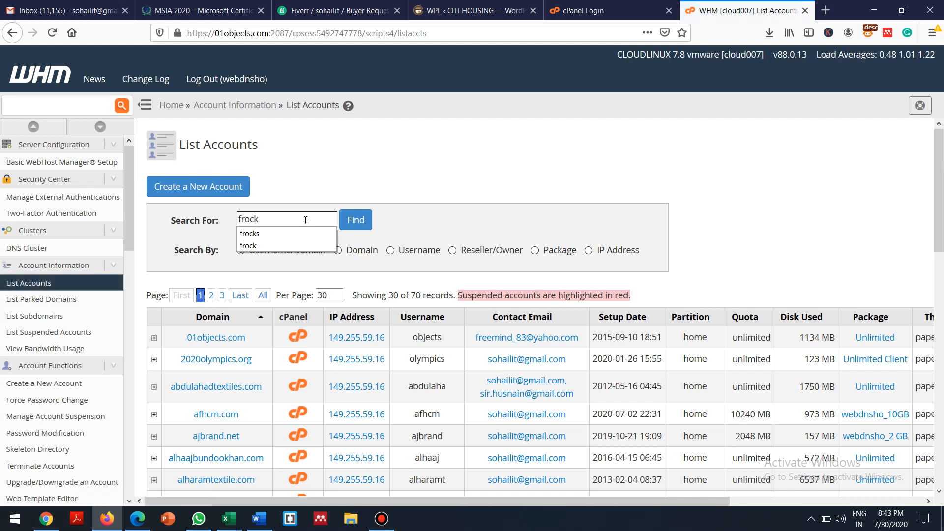
click(317, 234)
click(356, 223)
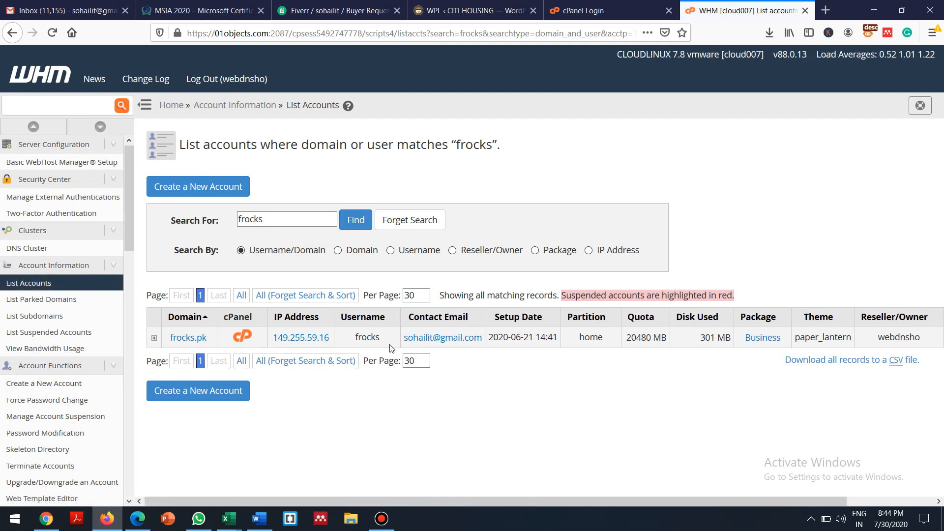
Log in to frocks.pk cPanel with the account username and password
click(612, 5)
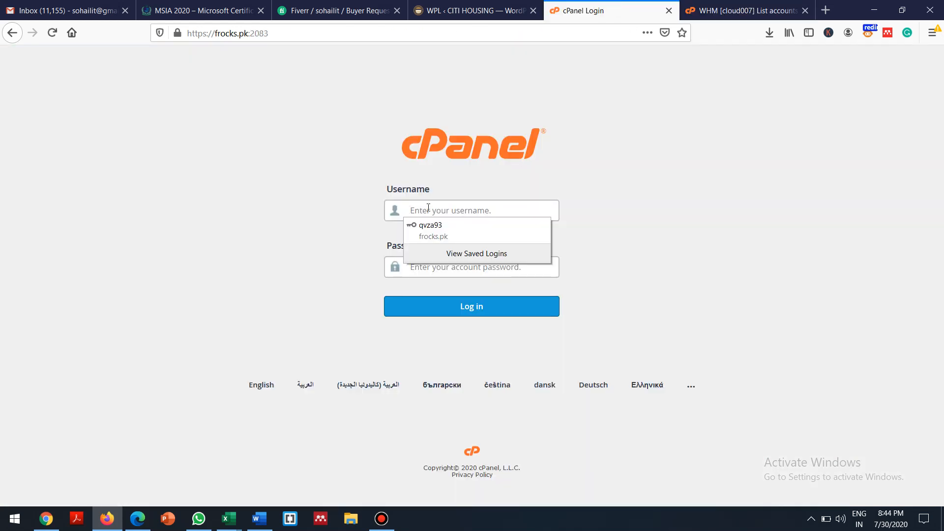
text(frocks)
key(Tab)
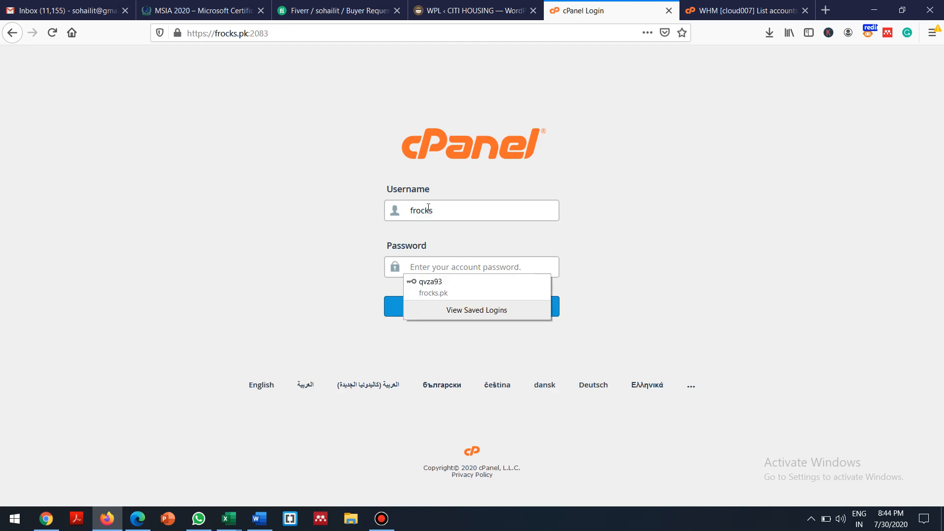
text(*)
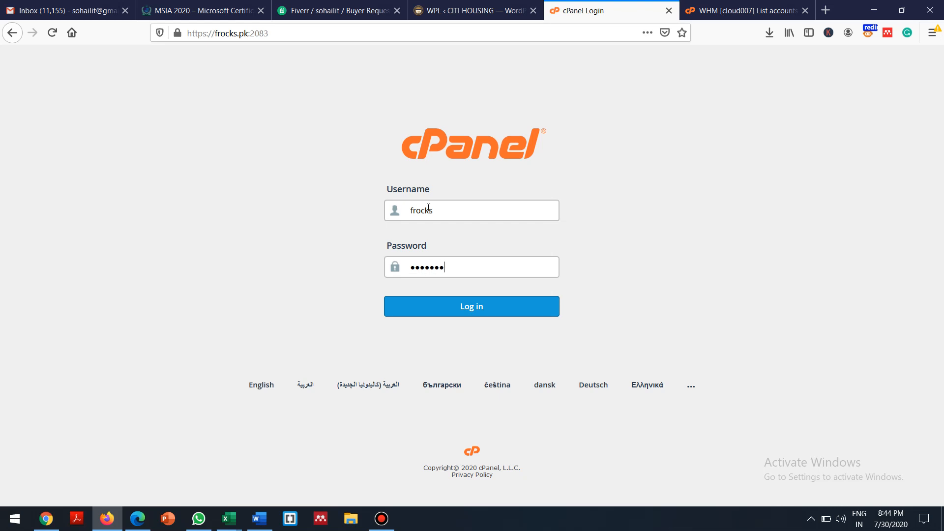
text(**********)
key(Return)
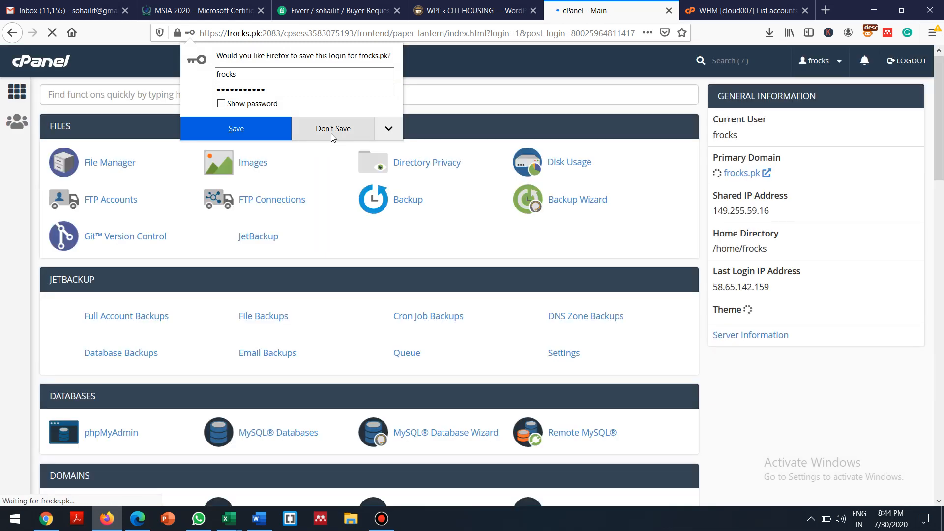
click(241, 129)
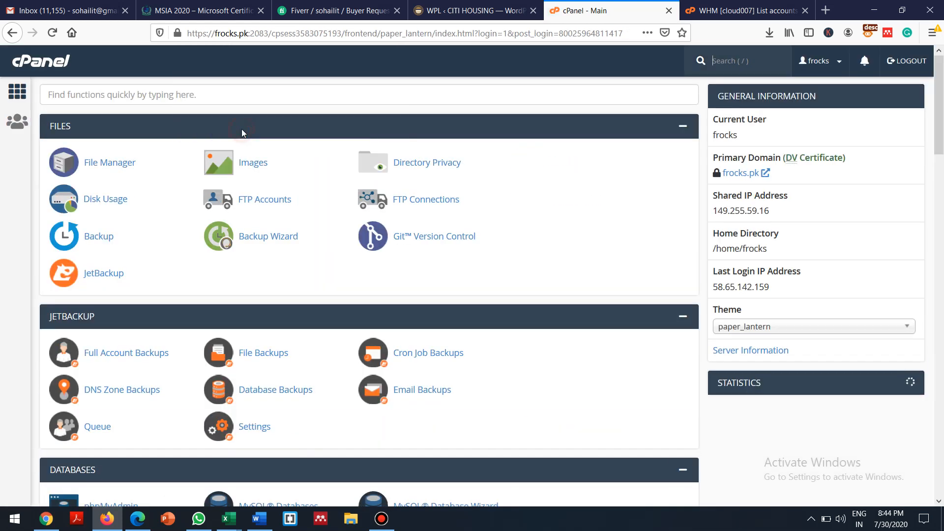
Log out of WHM and close its tab
click(738, 11)
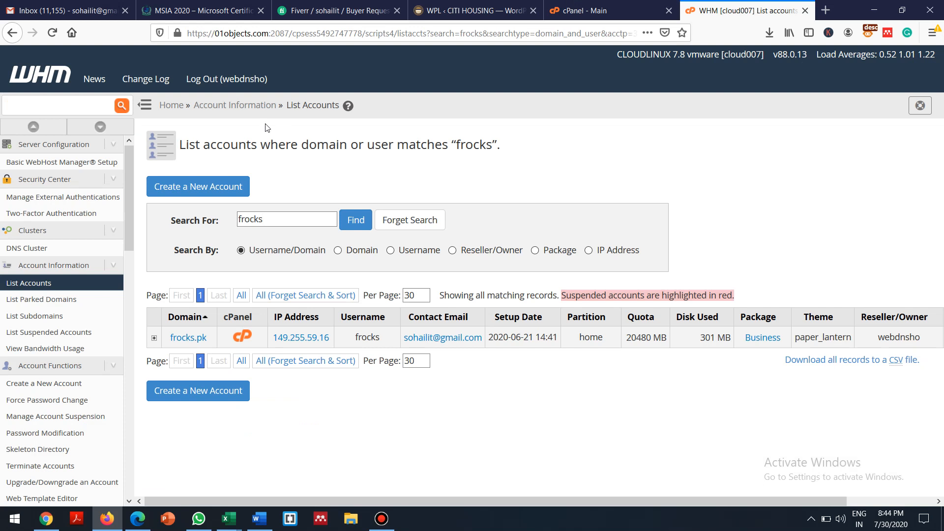
click(214, 80)
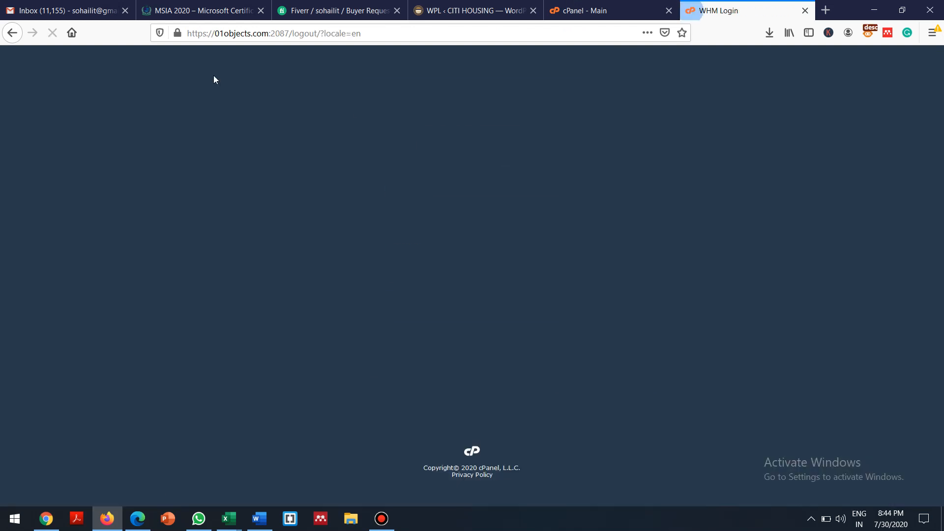
click(805, 11)
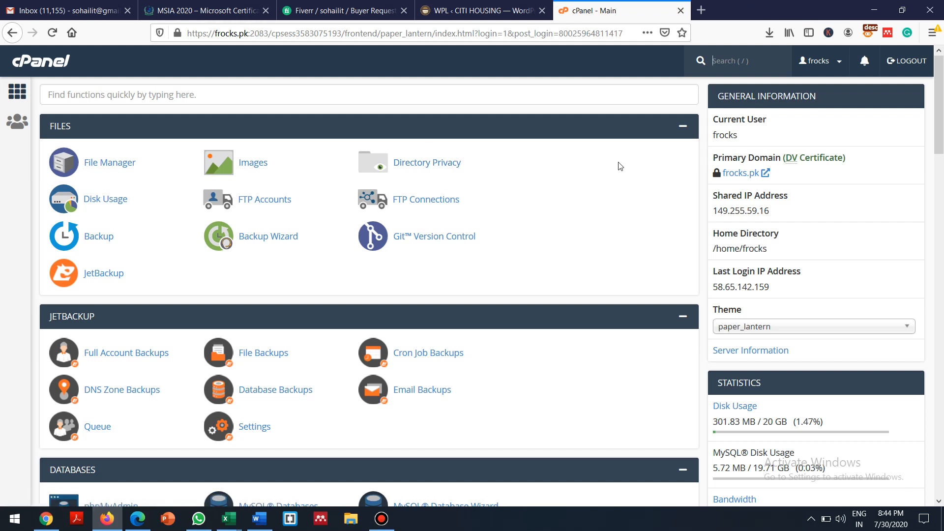
Start a new WordPress install from Softaculous Apps Installer
drag(940, 113, 943, 469)
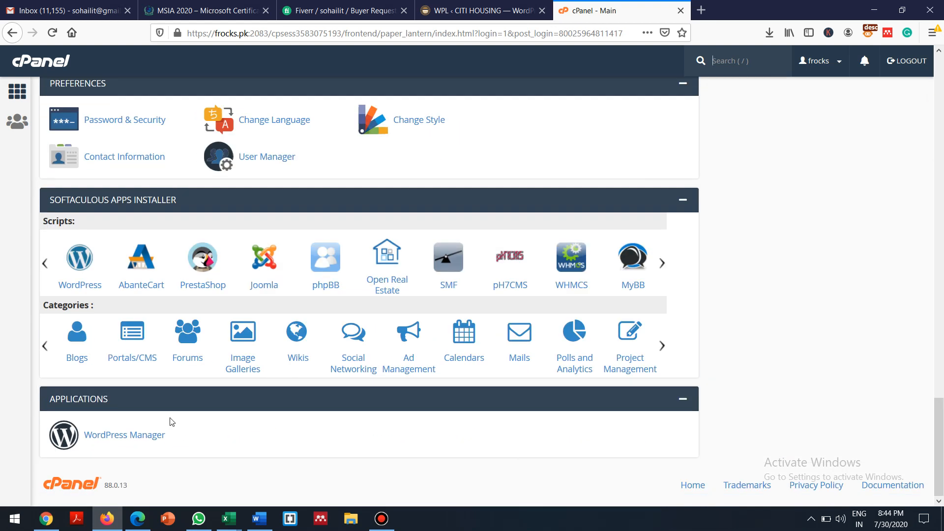
click(85, 258)
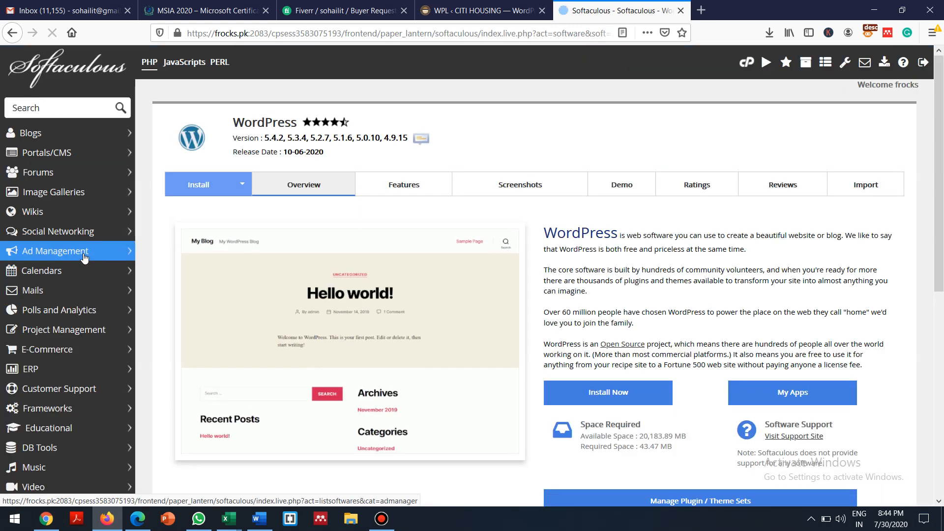
click(605, 394)
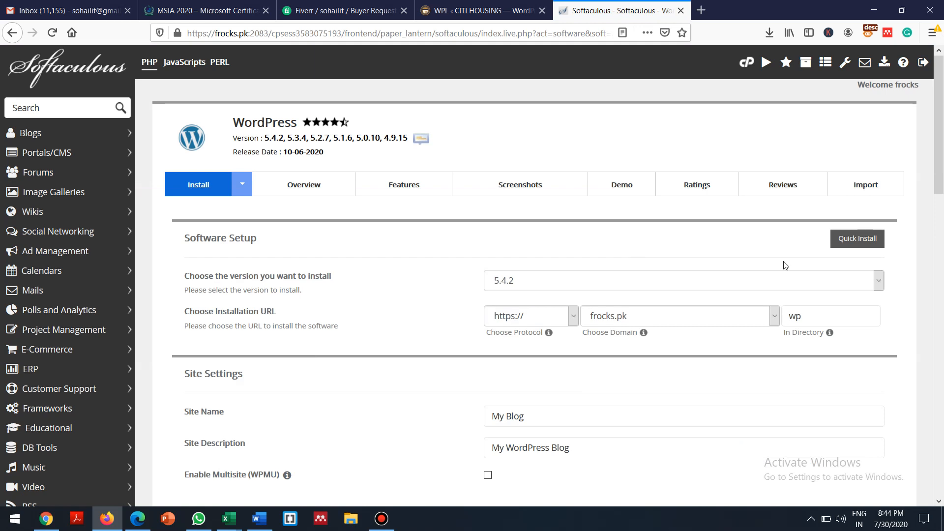
Clear the 'wp' install directory so WordPress installs at the domain root
drag(938, 158, 939, 204)
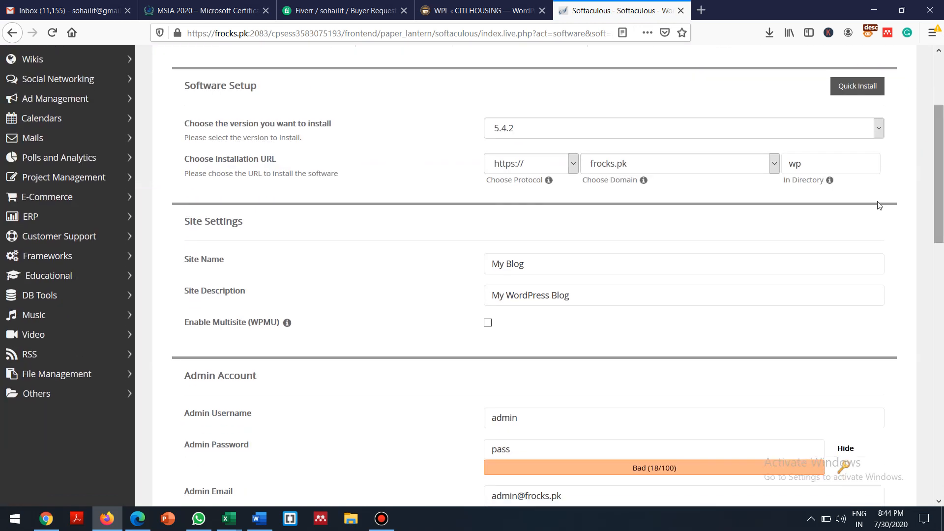
click(820, 168)
key(BackSpace)
key(BackSpace)
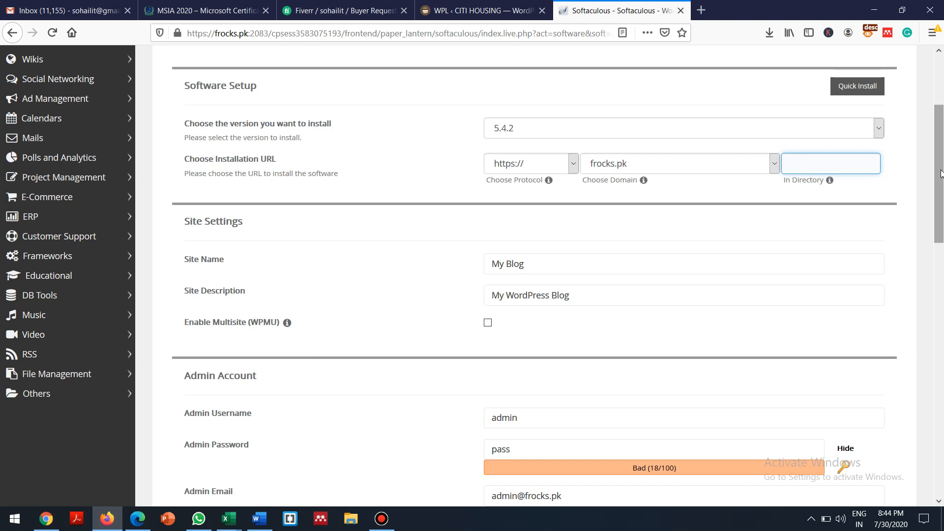
Set site name to 'Frock.pk' and site description to 'All the frocks are here'
scroll(942, 169, down, 3)
click(558, 129)
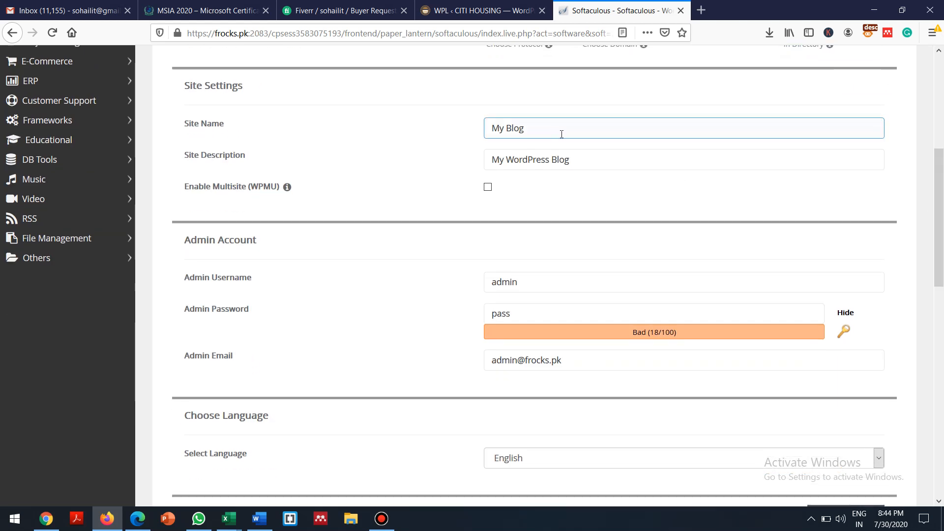
key(BackSpace)
key(BackSpace)
key(BackSpace)
key(BackSpace)
key(BackSpace)
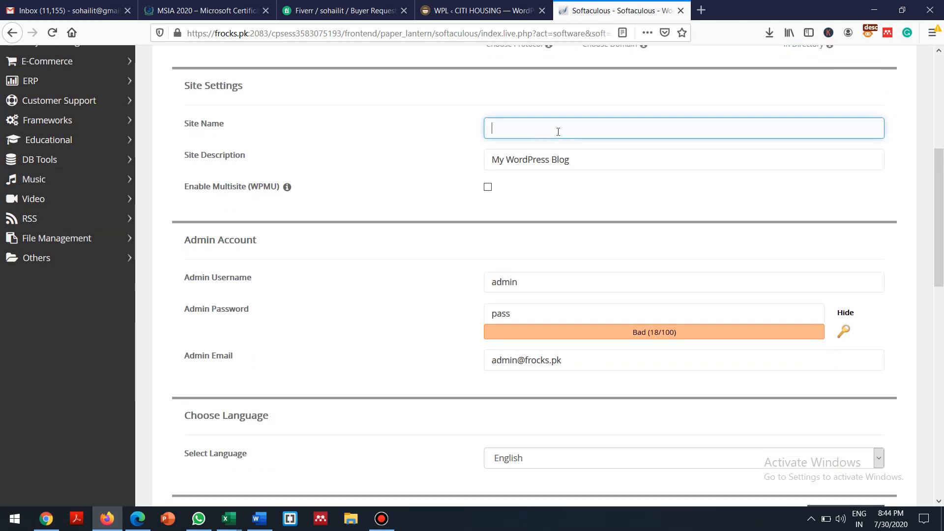
text(Frock)
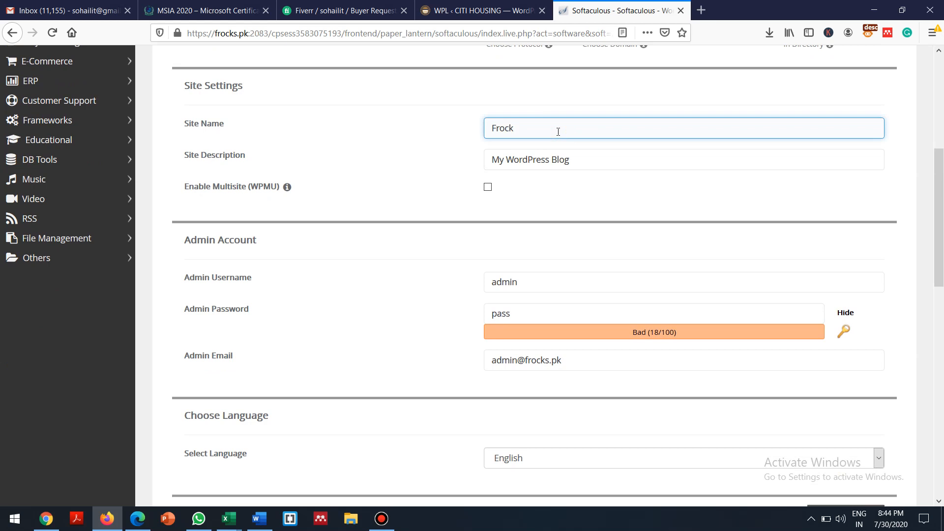
text(.pk)
triple_click(588, 159)
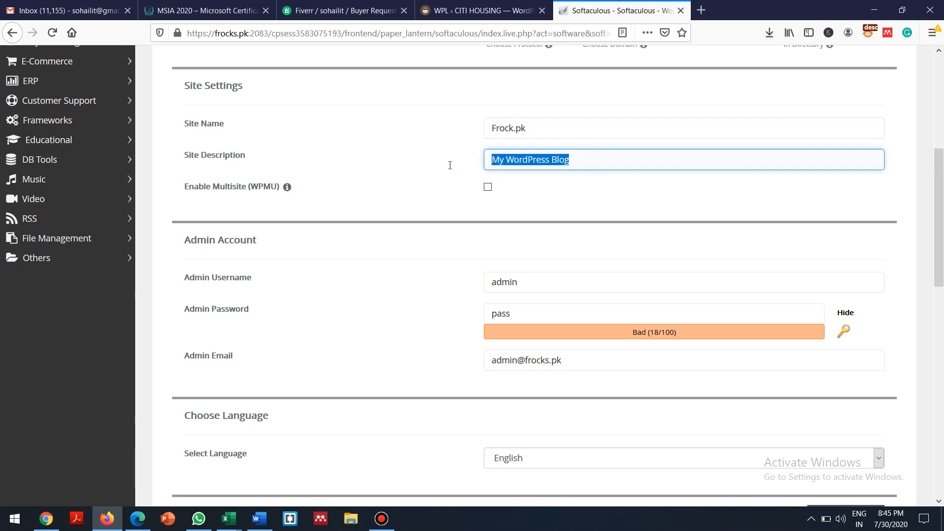
text(All th)
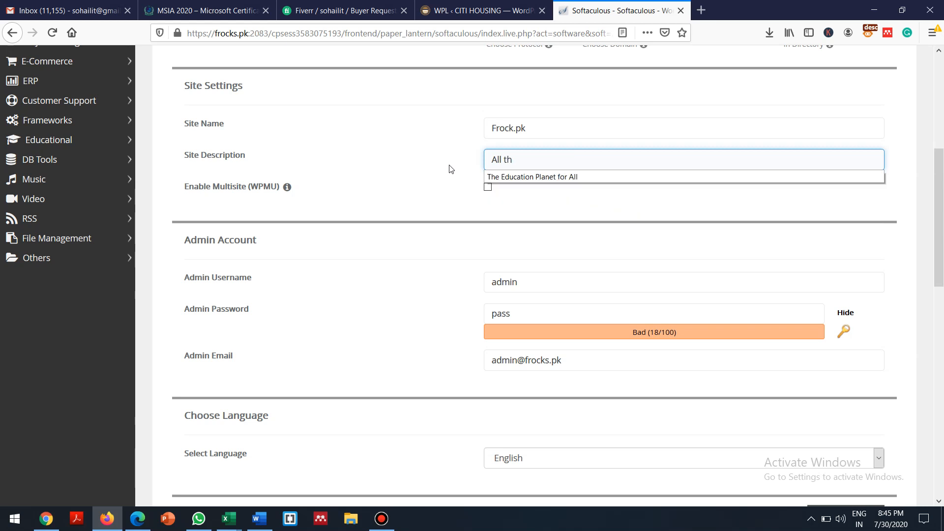
text(e frock)
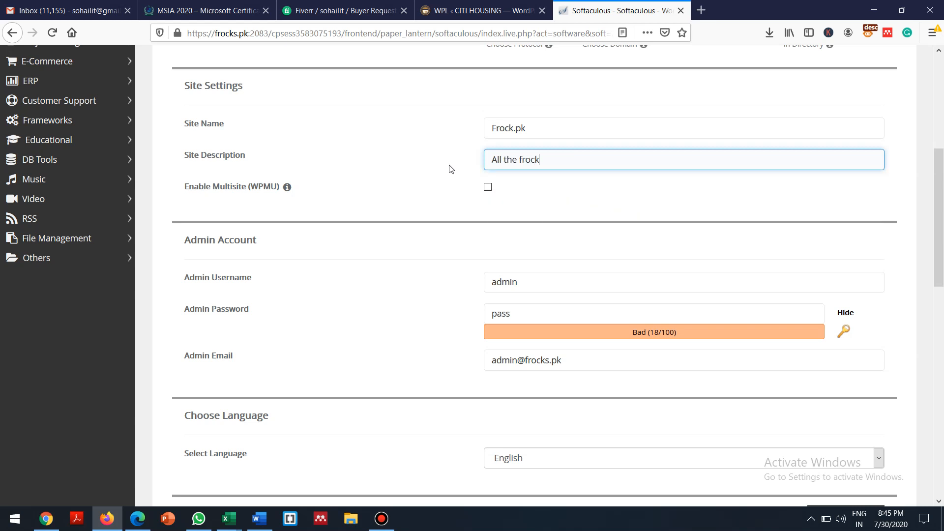
text(s are here)
drag(941, 186, 942, 198)
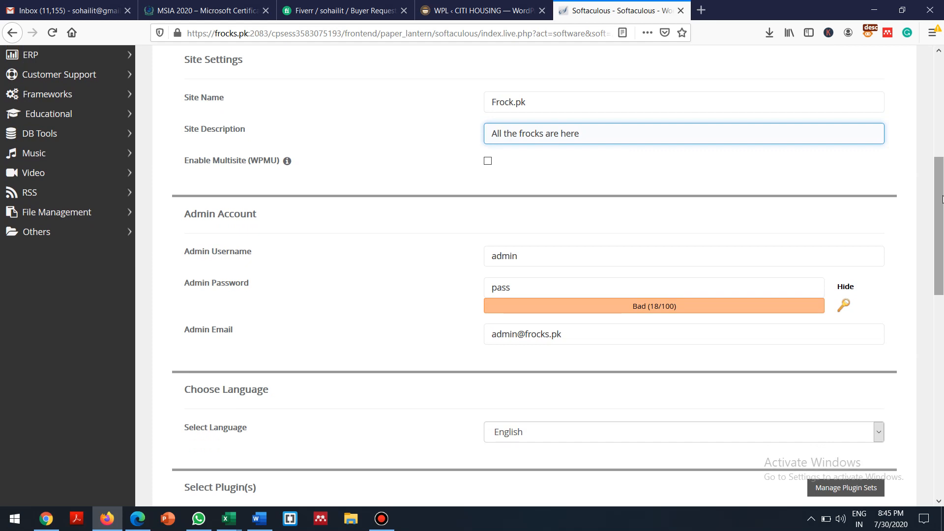
Replace the default admin password with a new, hidden password rated Strong (71/100)
click(540, 259)
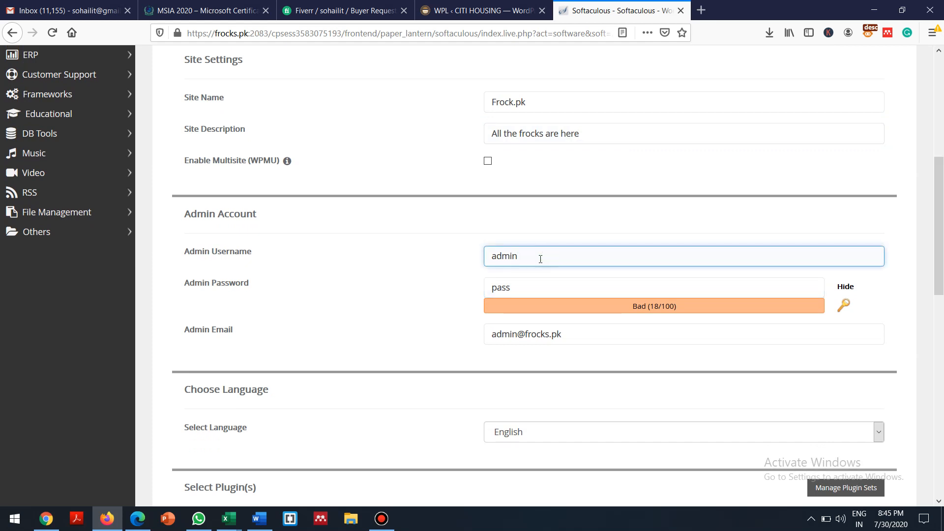
drag(527, 289, 459, 293)
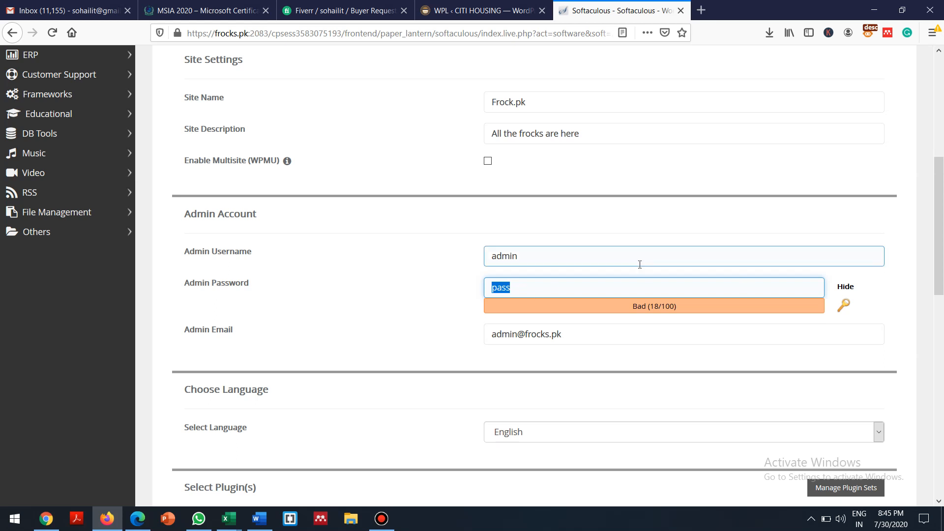
text(A)
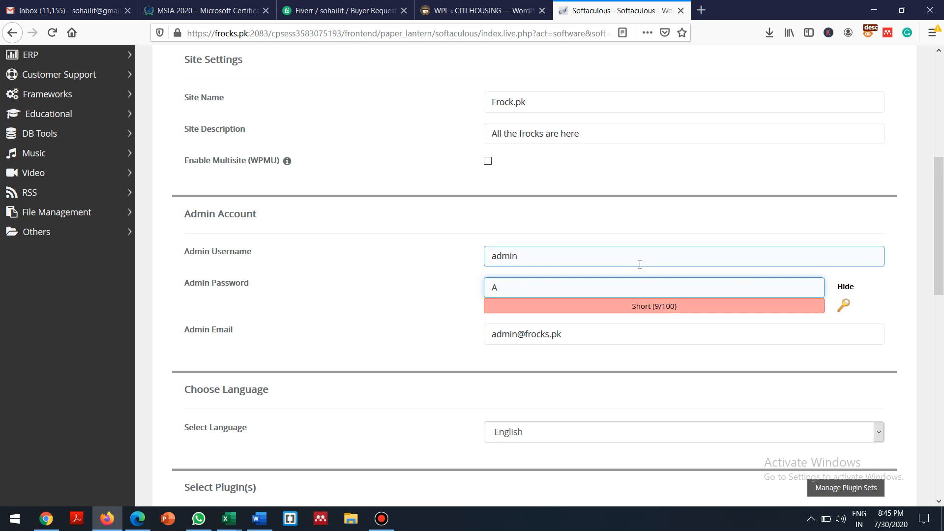
click(844, 286)
click(571, 290)
key(BackSpace)
text(••)
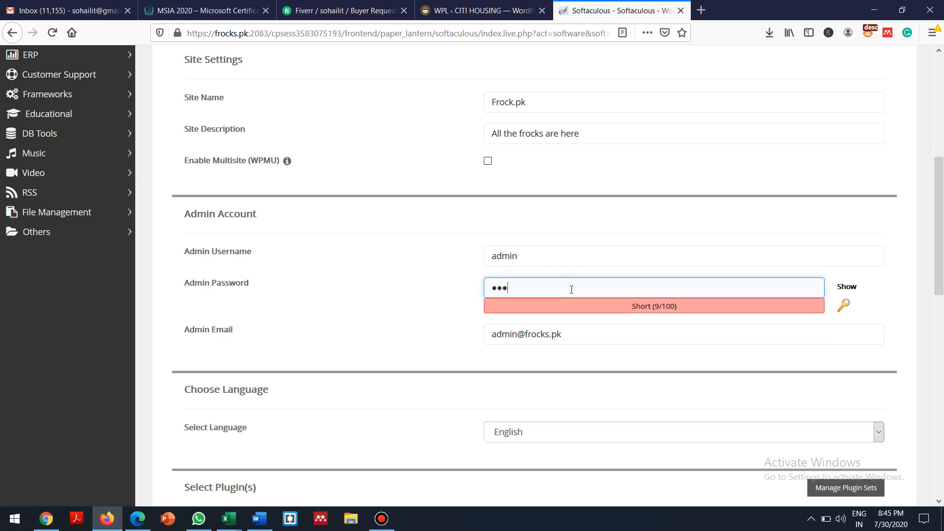
text(••••••)
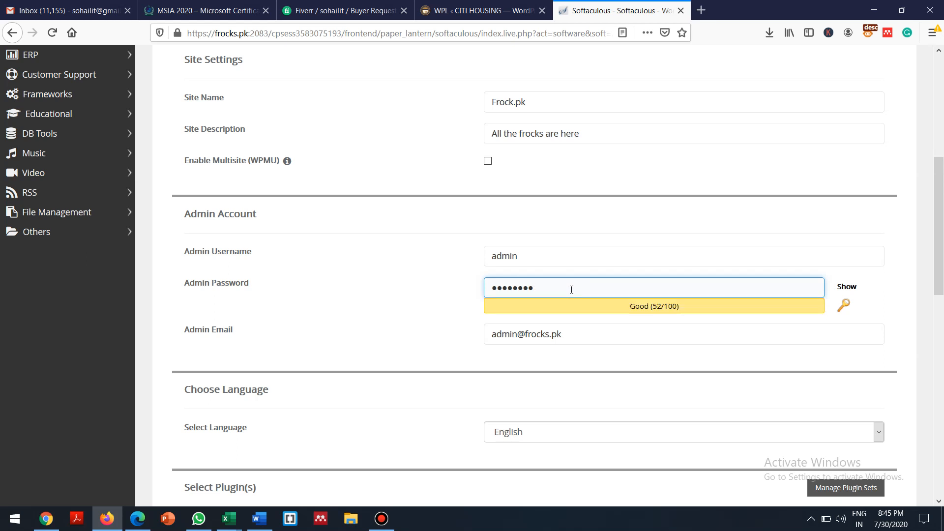
text(•••)
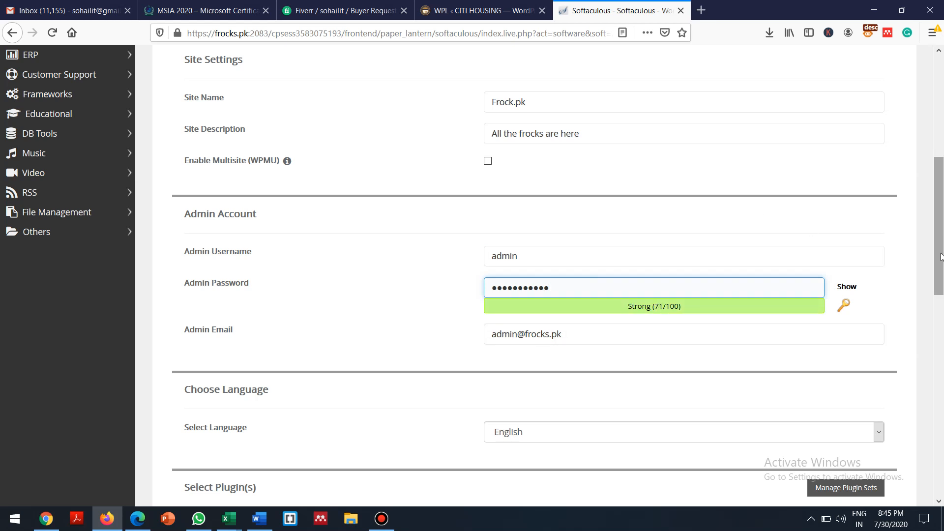
drag(941, 259, 942, 279)
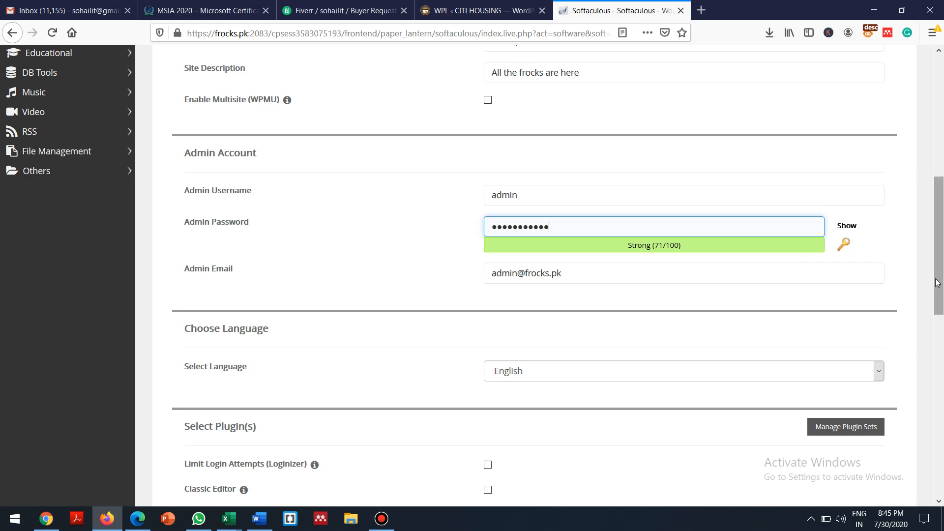
drag(943, 253, 943, 448)
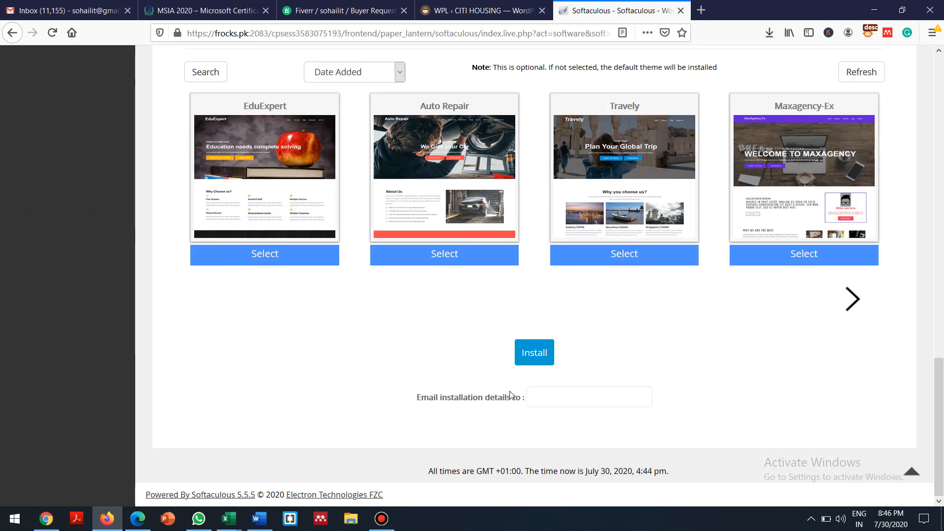
click(533, 359)
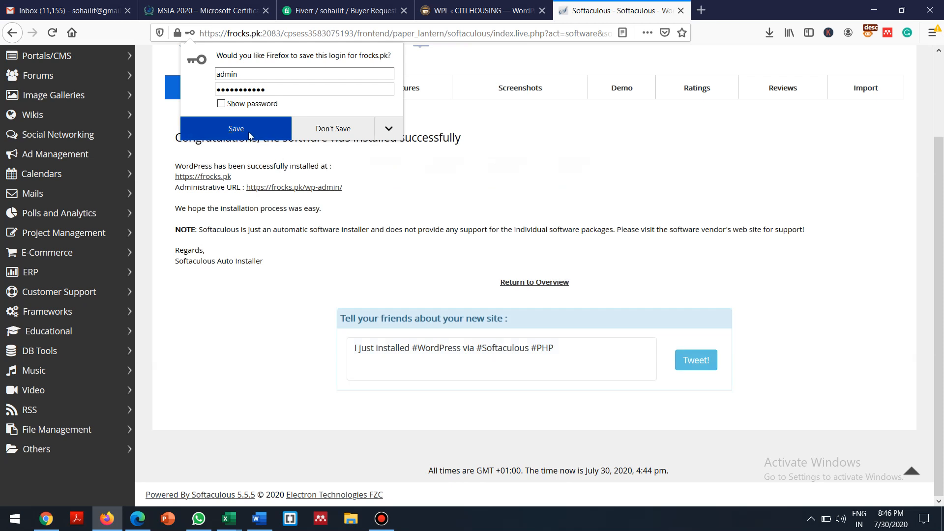
click(251, 135)
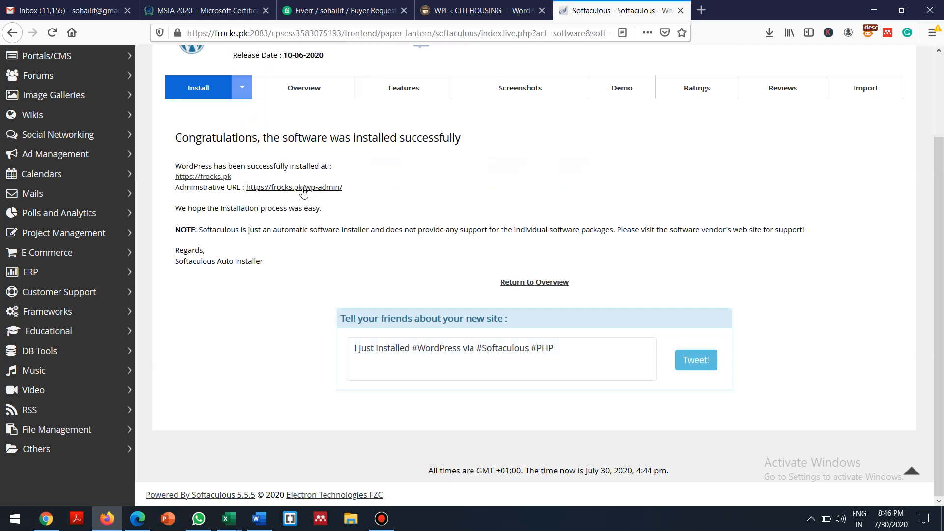
click(211, 178)
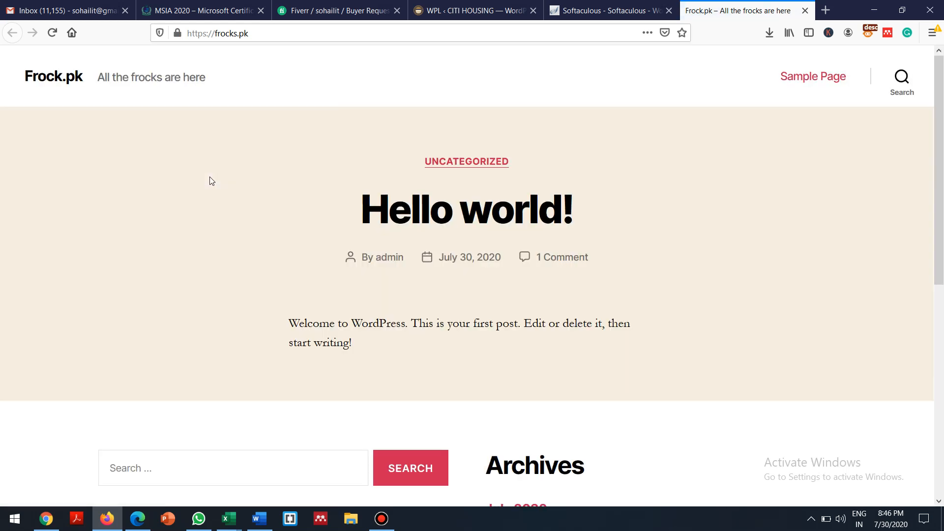
Scroll the new frocks.pk site, then return to the Softaculous installation confirmation
scroll(211, 181, down, 1)
scroll(211, 181, down, 6)
scroll(211, 181, up, 3)
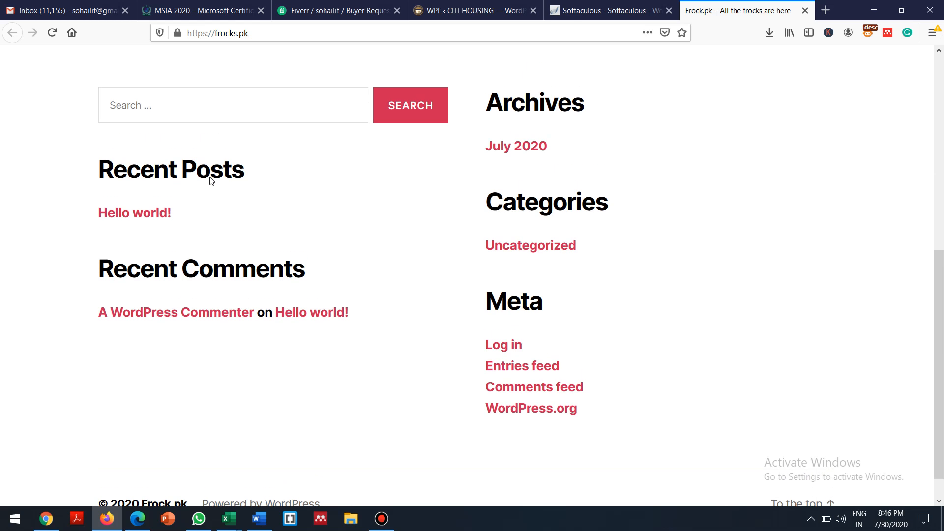
scroll(211, 181, up, 4)
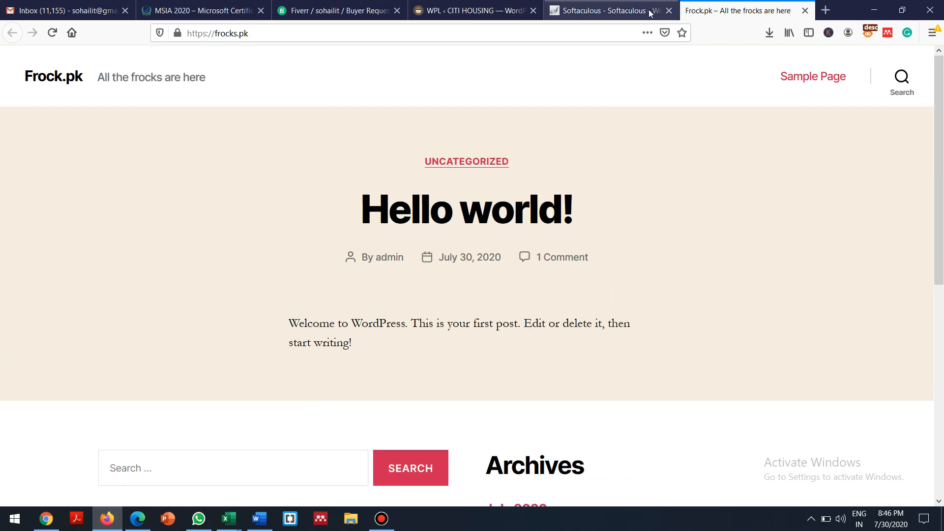
click(605, 8)
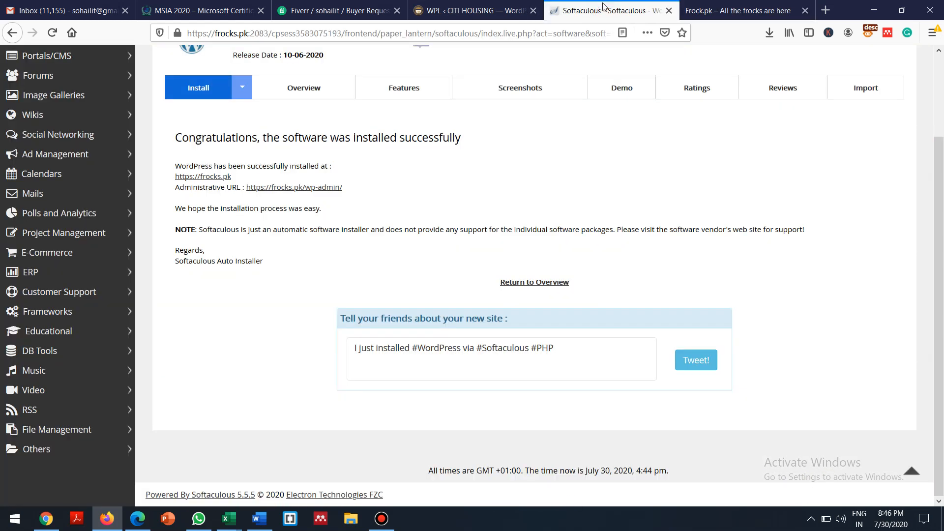
Open the frocks.pk wp-admin, go to Appearance > Themes, then bring up the Word notes
click(280, 187)
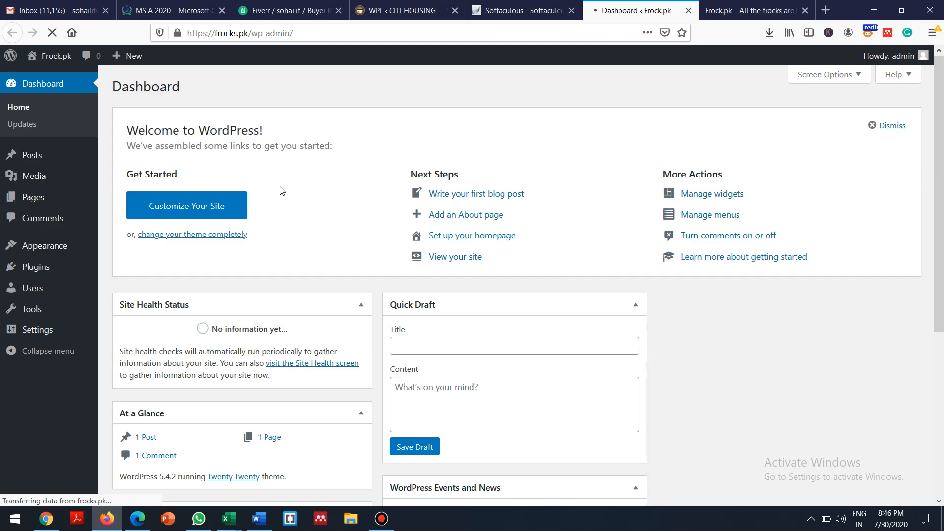
click(42, 250)
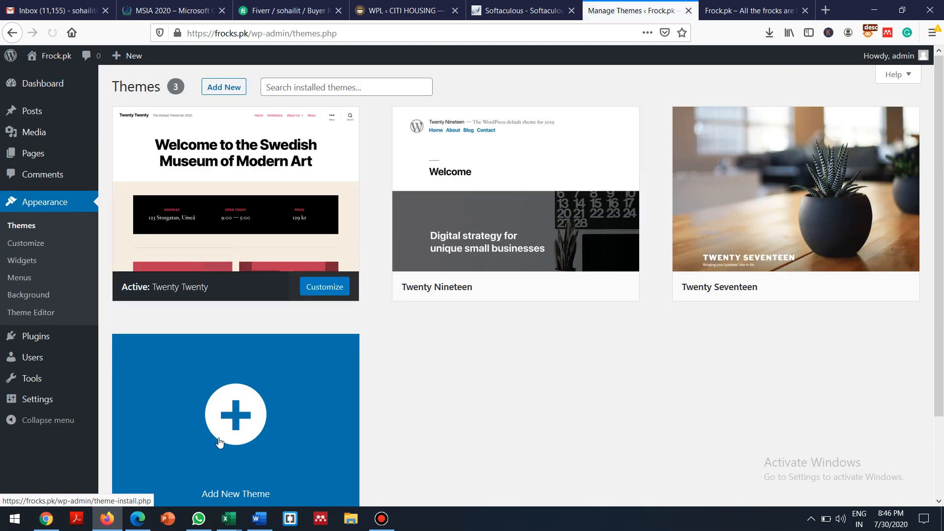
click(260, 523)
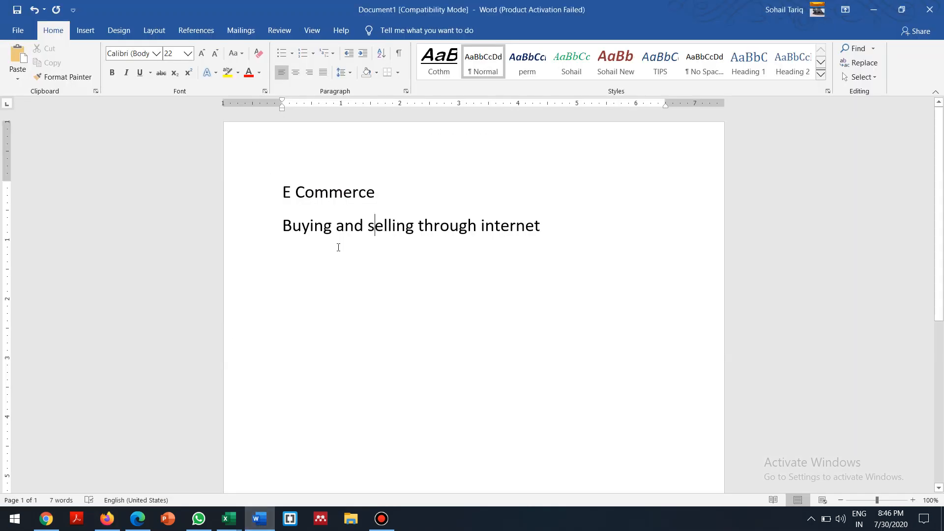
Start a new line reading 'WooCommerce' under the definition and select the 'E Commerce' heading
click(568, 226)
key(Return)
key(Return)
text(Woo)
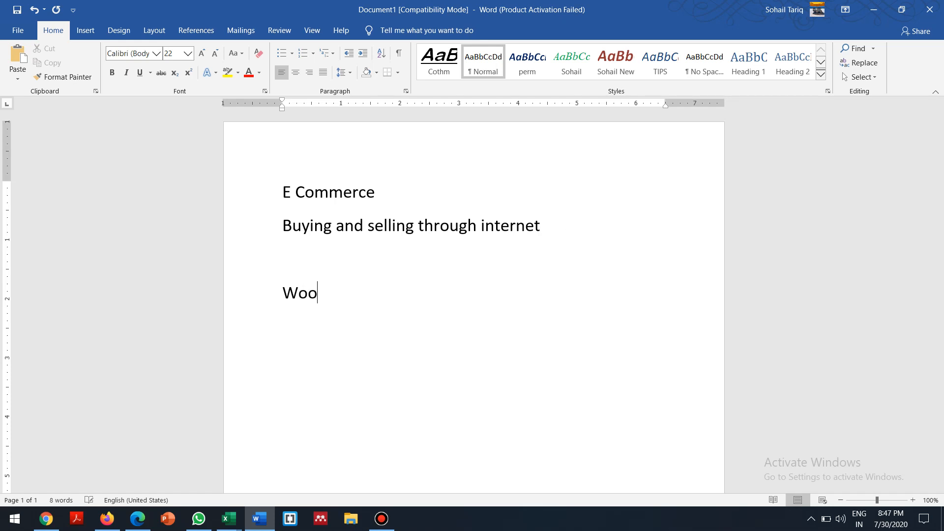
text(Commerce)
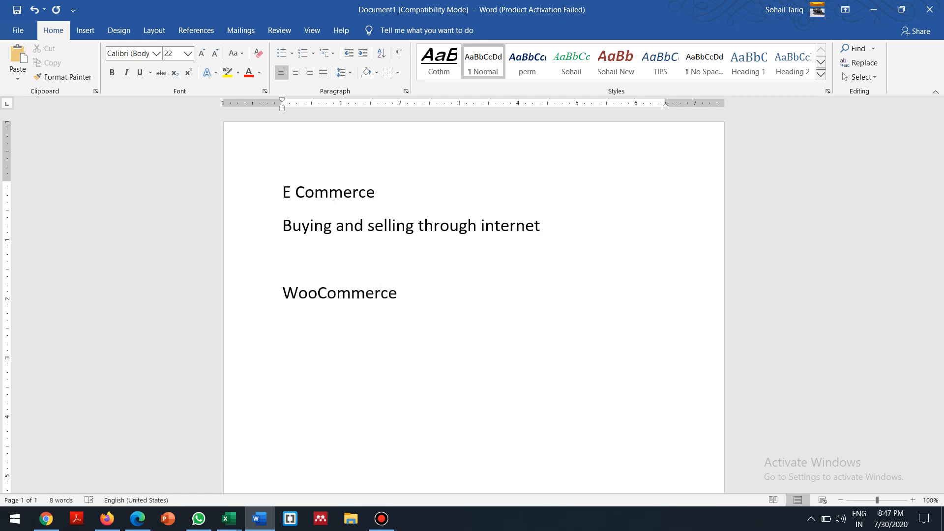
key(Left)
key(Left)
key(Left)
key(Left)
key(Left)
key(Left)
key(Left)
key(Left)
key(Left)
key(Left)
key(Left)
key(Left)
key(Right)
key(Right)
key(Right)
key(Right)
key(Right)
key(Right)
key(Right)
key(Right)
key(Right)
key(Right)
key(Right)
key(Right)
key(Right)
key(Up)
key(Left)
key(Up)
key(shift+Left)
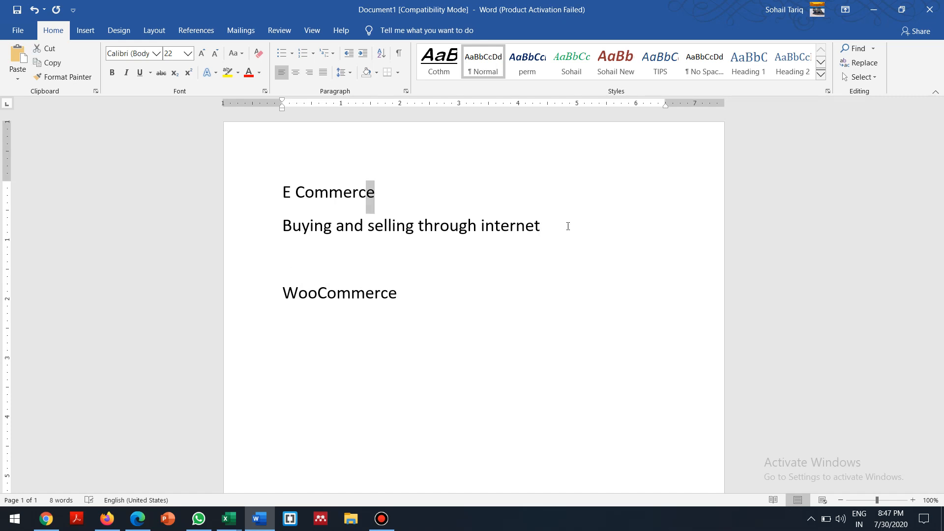
key(shift+Left)
key(shift+Left)
key(shift+Left)
key(shift+Left)
key(shift+Left)
key(shift+Left)
key(shift+Left)
key(shift+Left)
key(shift+Left)
key(ctrl+c)
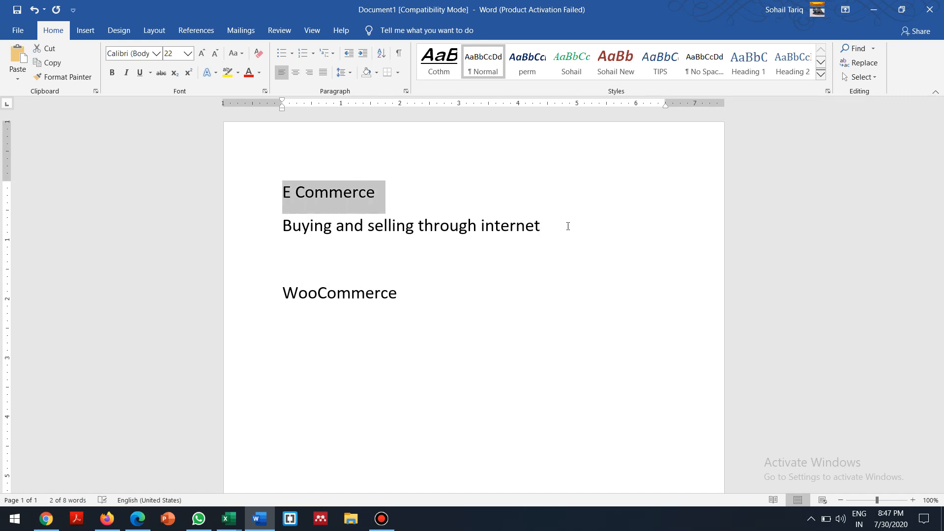
key(Down)
key(Down)
key(Down)
Extend the line to 'WooCommerce – A plug-in for E Commerce Websites in WordPress', pasting 'E Commerce'
text(- )
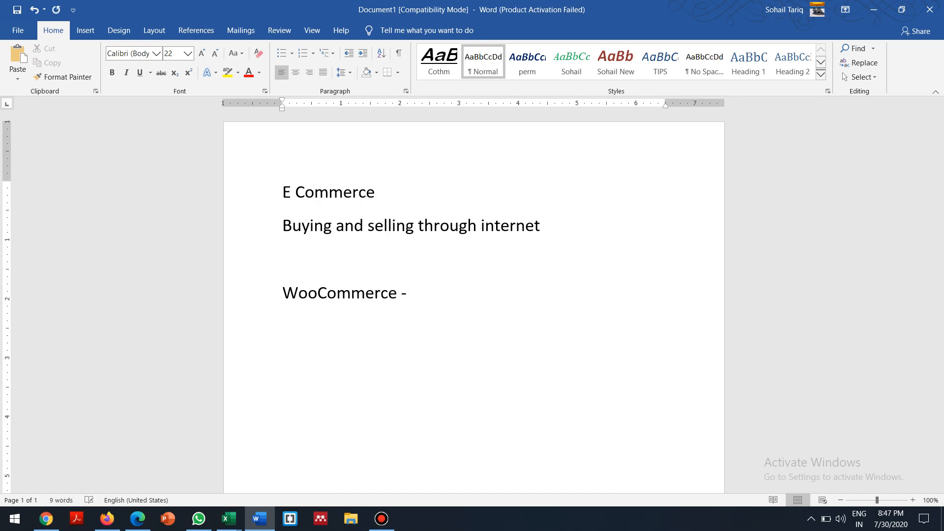
text(A plug-in for)
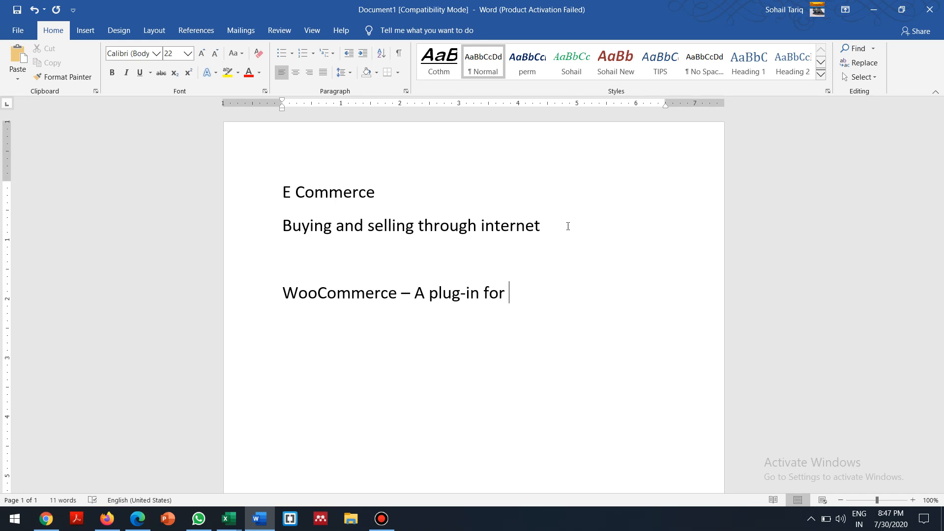
key(ctrl+v)
key(Left)
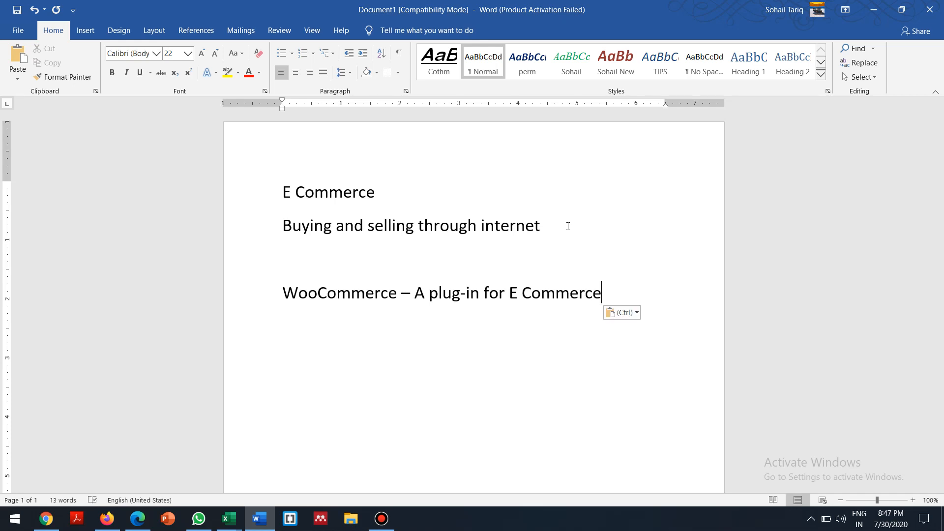
text(Webs)
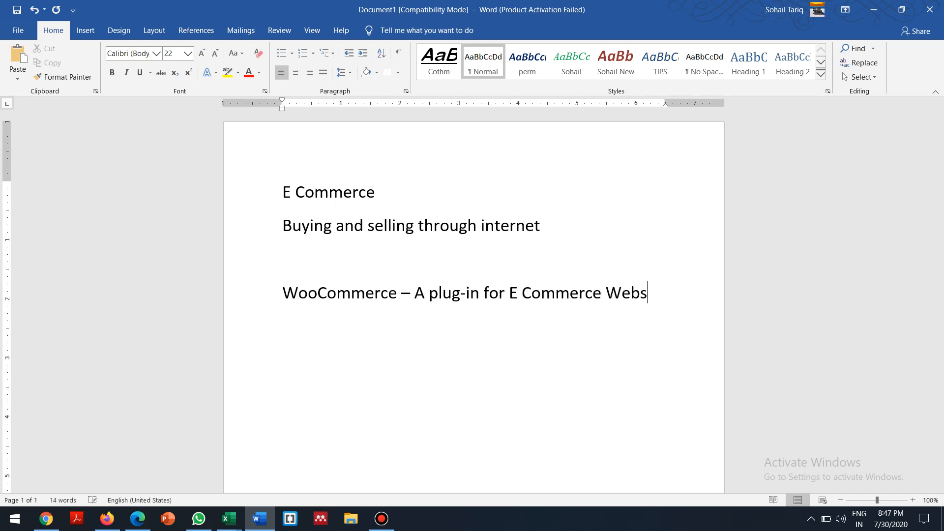
text(ites)
key(Left)
key(Up)
key(Down)
key(Right)
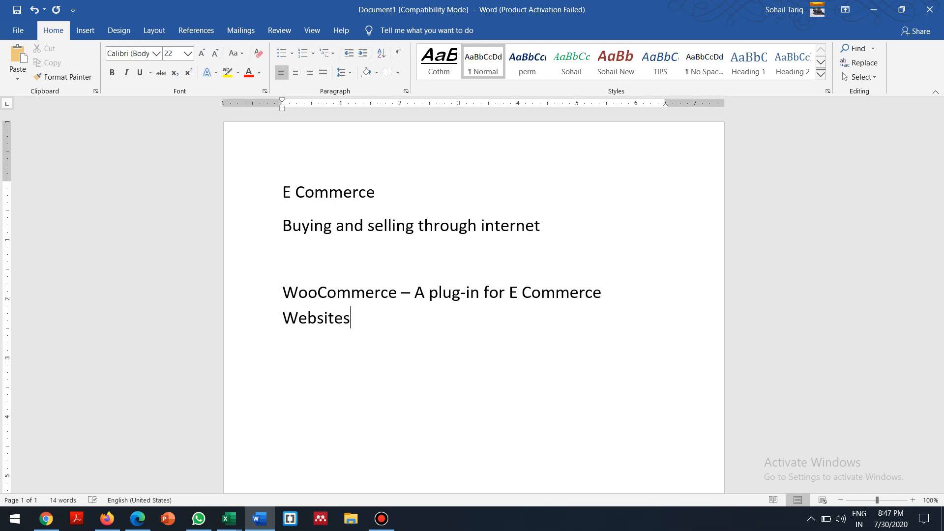
key(Up)
key(Right)
key(Down)
text(in WordPress)
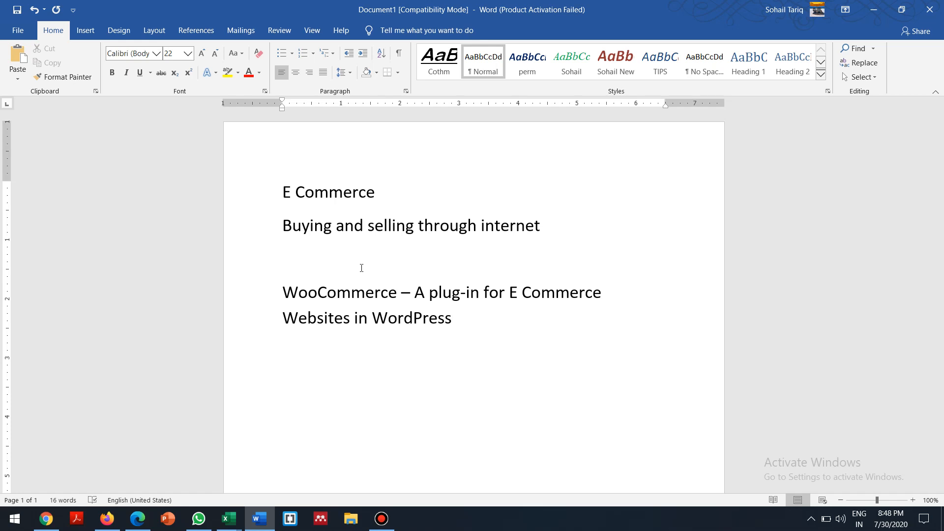
Highlight 'WooCommerce – A' on the new line, then clear the selection
drag(282, 295, 422, 298)
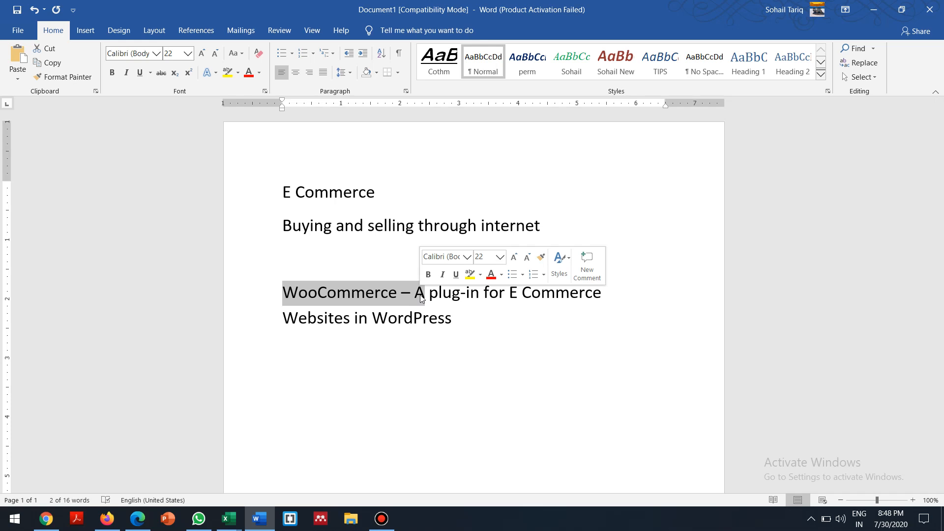
click(374, 388)
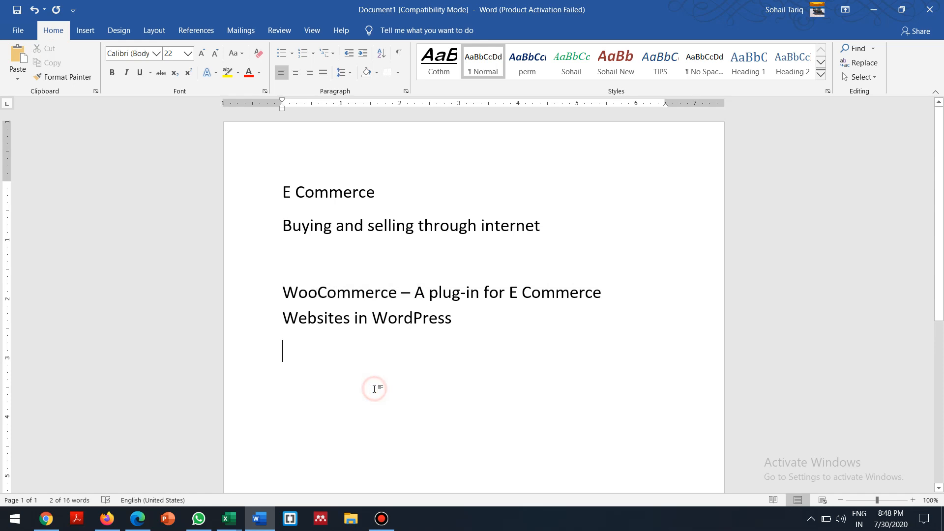
Back on the WordPress Themes page, search installed themes for 'astra', then erase it
click(111, 521)
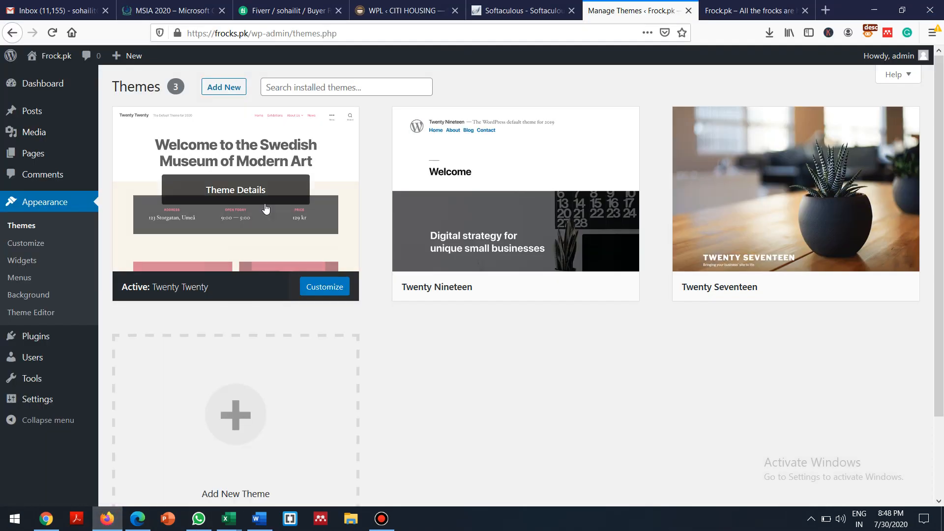
click(297, 88)
text(astra)
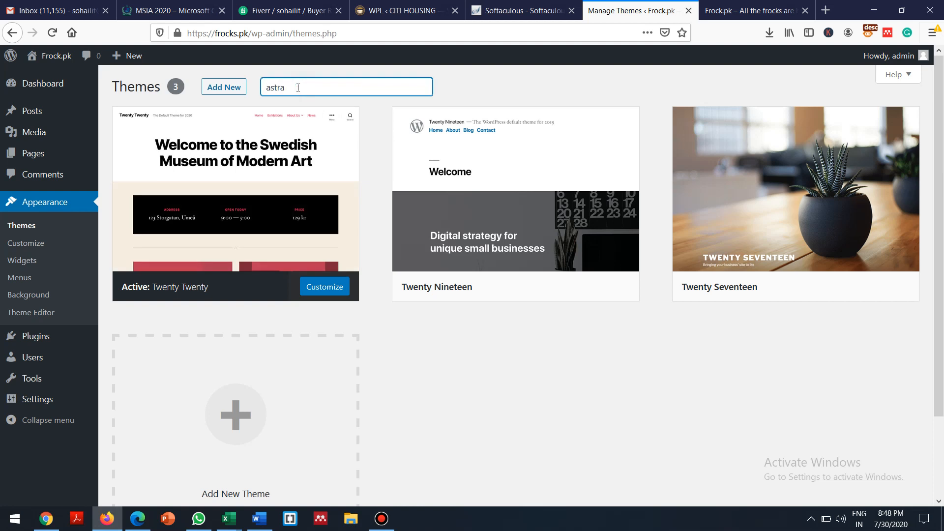
key(BackSpace)
key(BackSpace)
key(BackSpace)
key(BackSpace)
key(BackSpace)
Search the Add Themes directory for 'e commerce'
click(214, 88)
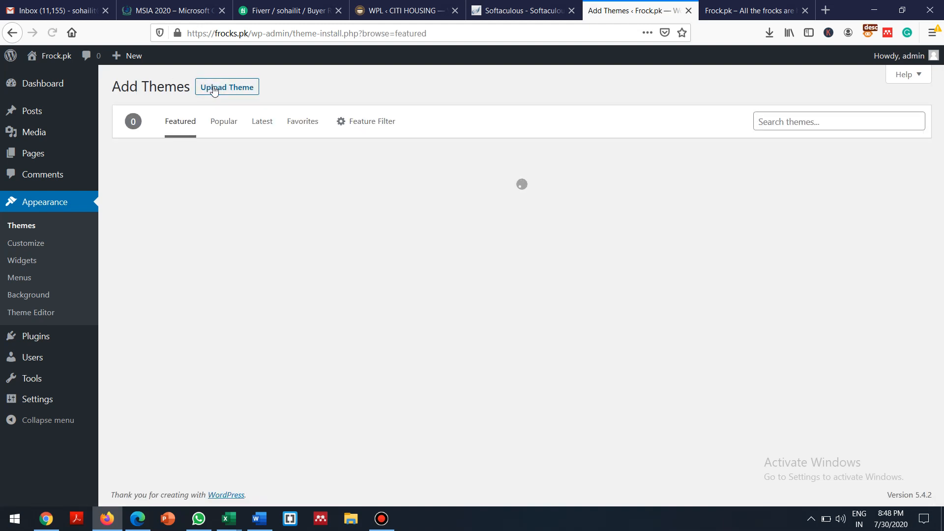
click(763, 123)
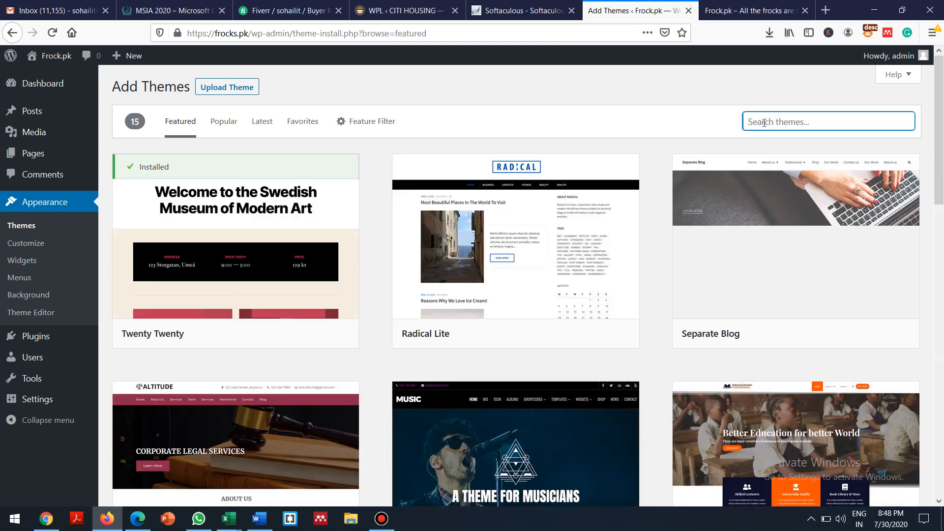
text(e co)
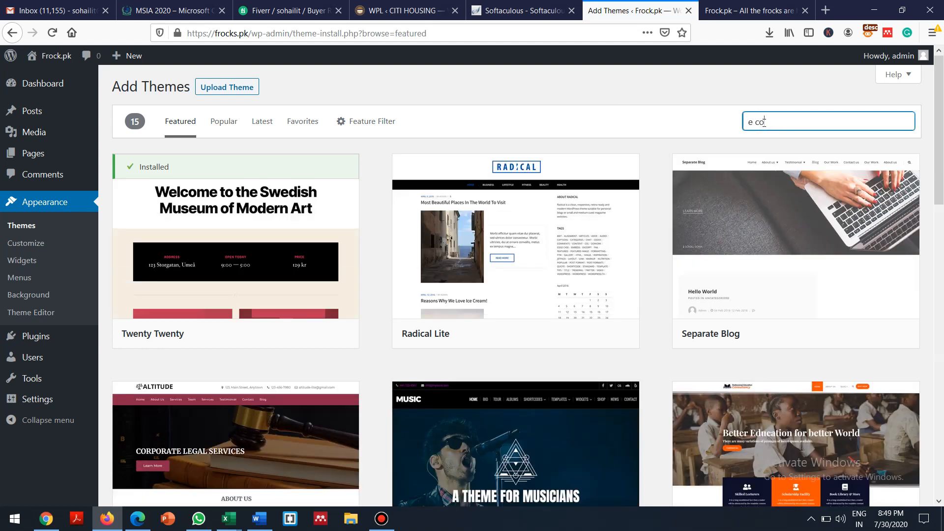
text(mmerce)
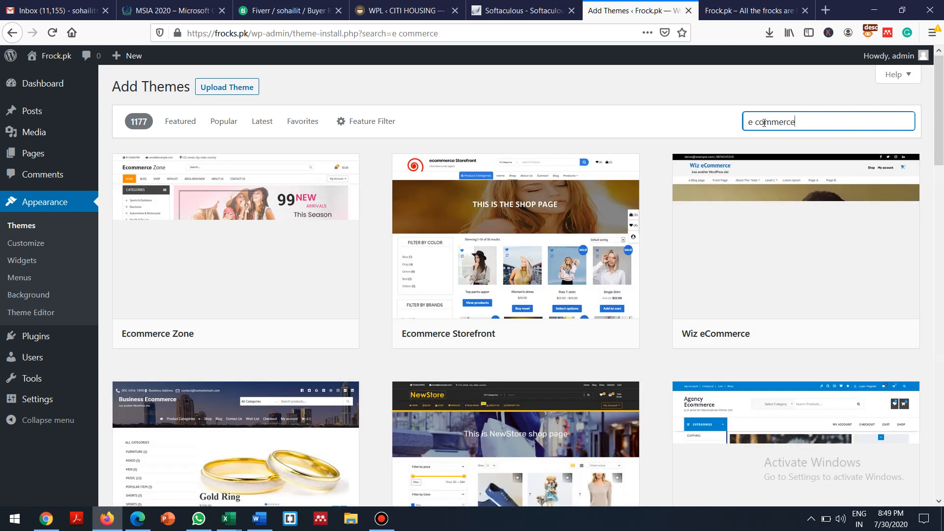
mouse_move(400, 222)
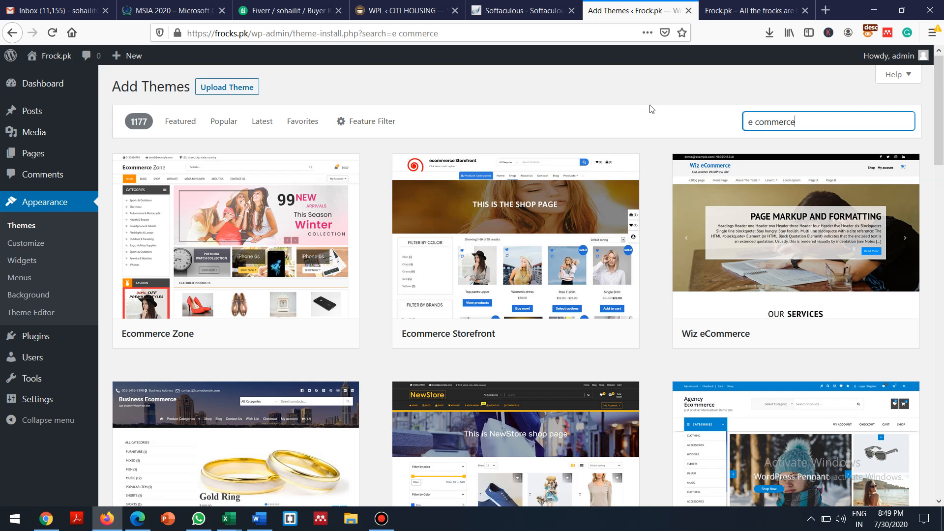
Replace the theme search with 'astra', then install and activate the Astra theme
click(756, 122)
key(BackSpace)
key(BackSpace)
key(BackSpace)
key(BackSpace)
key(BackSpace)
key(BackSpace)
key(BackSpace)
key(BackSpace)
key(BackSpace)
key(BackSpace)
key(BackSpace)
text(astra)
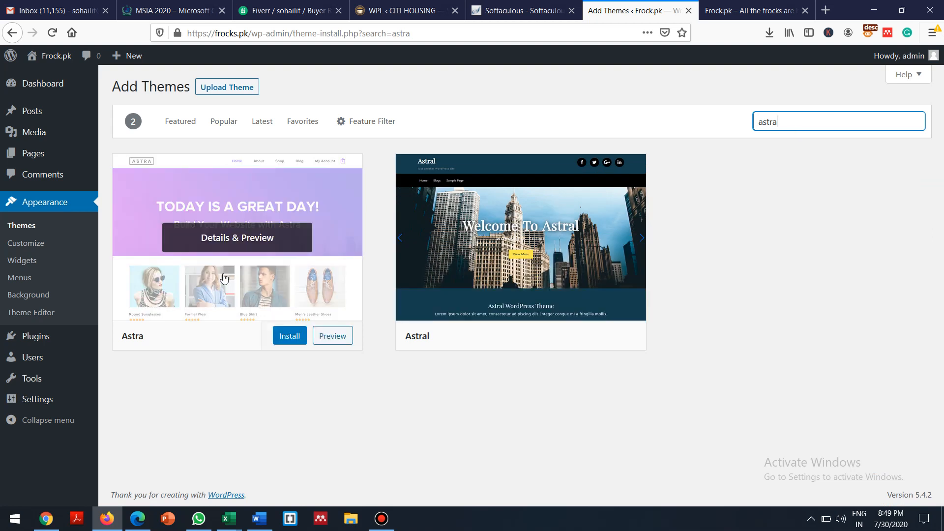
click(288, 339)
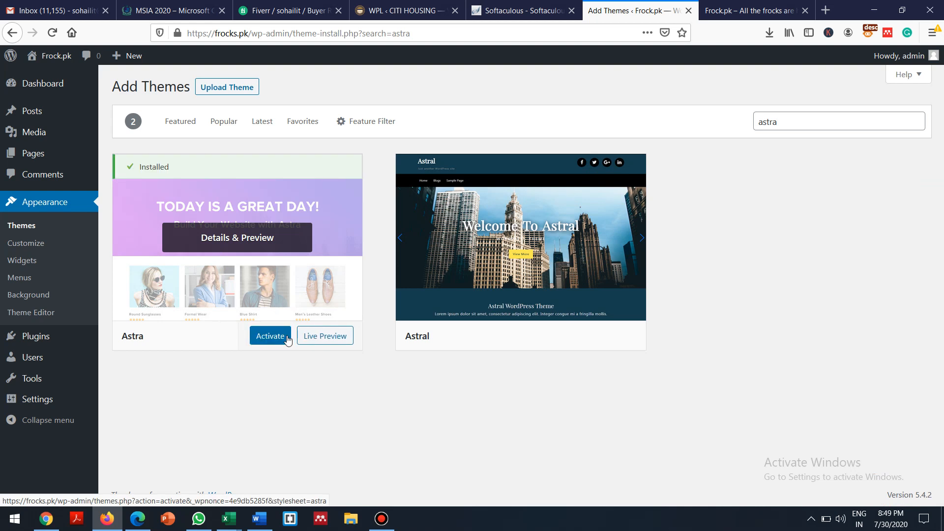
click(288, 338)
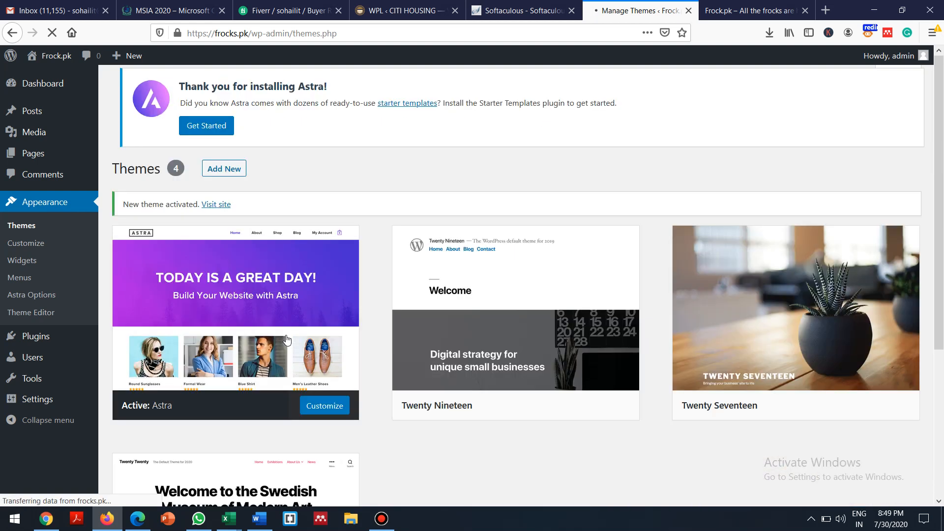
Open Appearance > Astra Options and install the Starter Templates importer plugin
scroll(288, 339, down, 2)
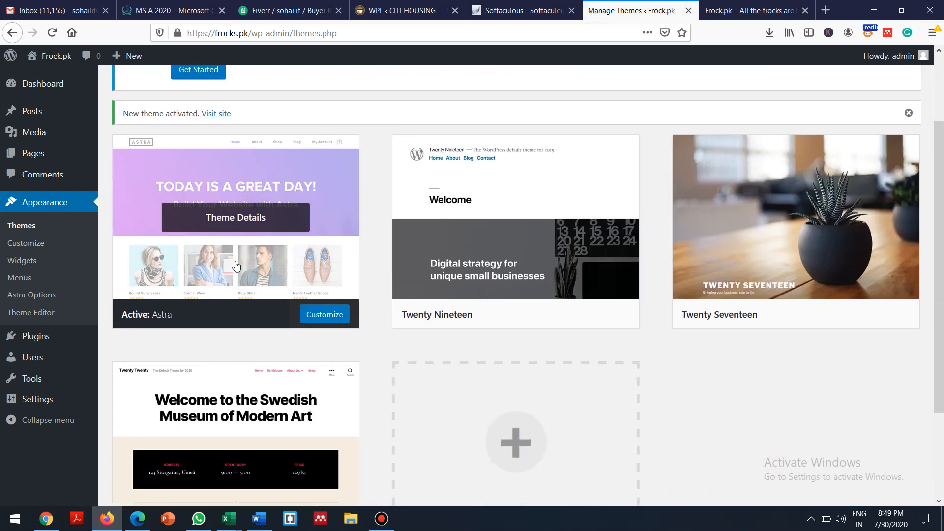
click(45, 296)
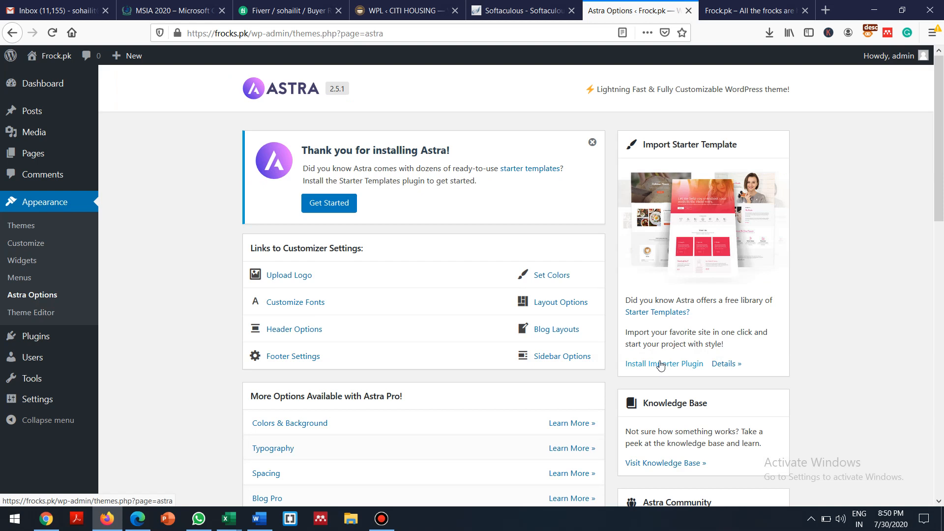
click(661, 365)
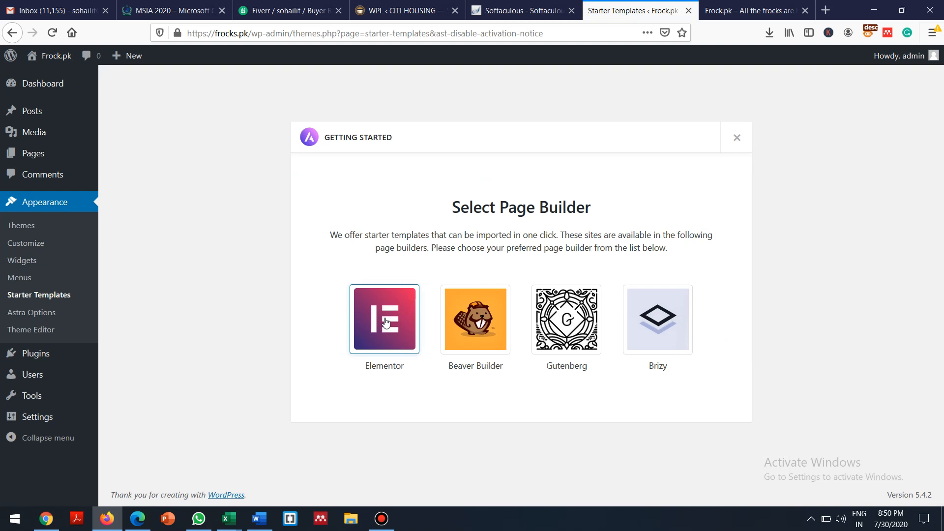
Choose Elementor as the page builder and filter the templates to the eCommerce category
click(386, 323)
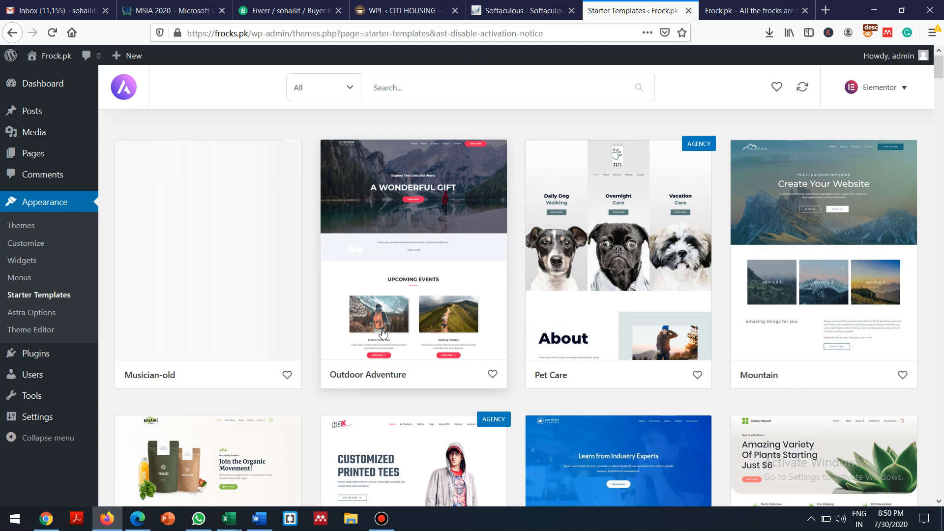
click(445, 86)
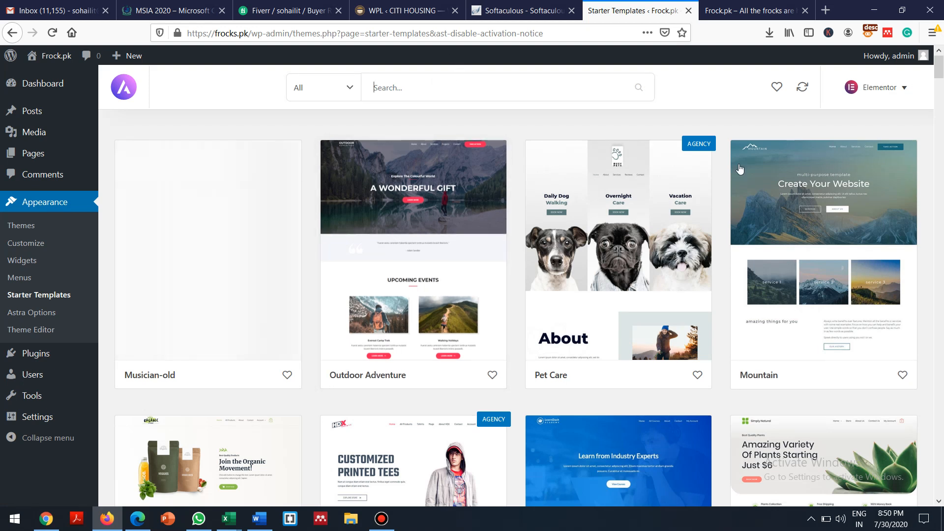
click(352, 92)
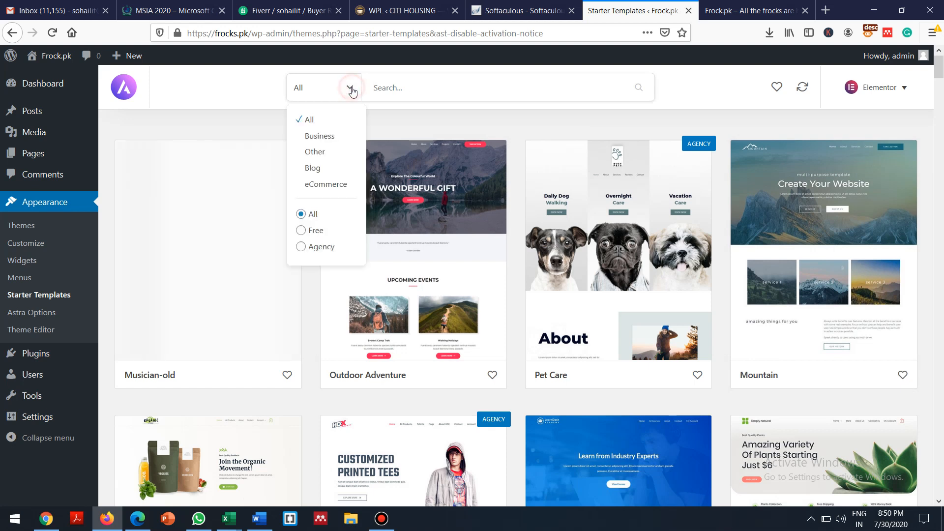
click(329, 186)
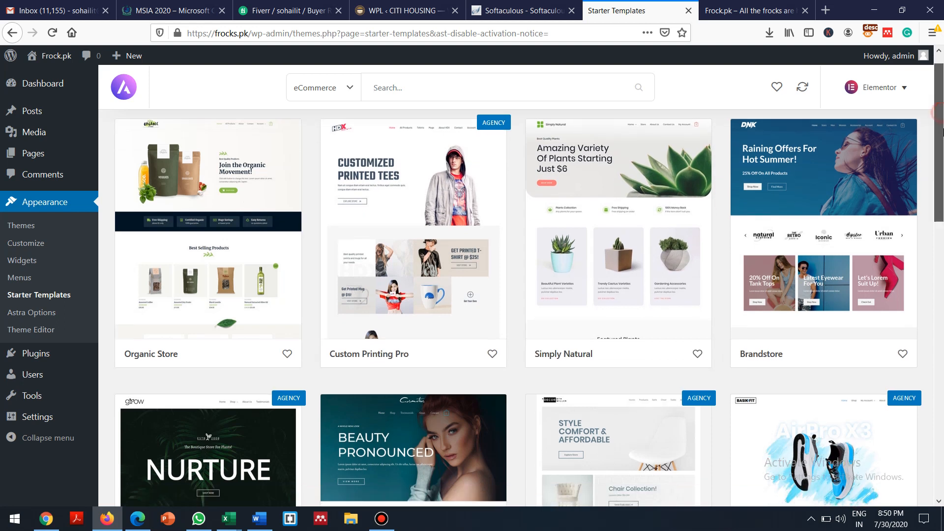
drag(942, 116, 942, 280)
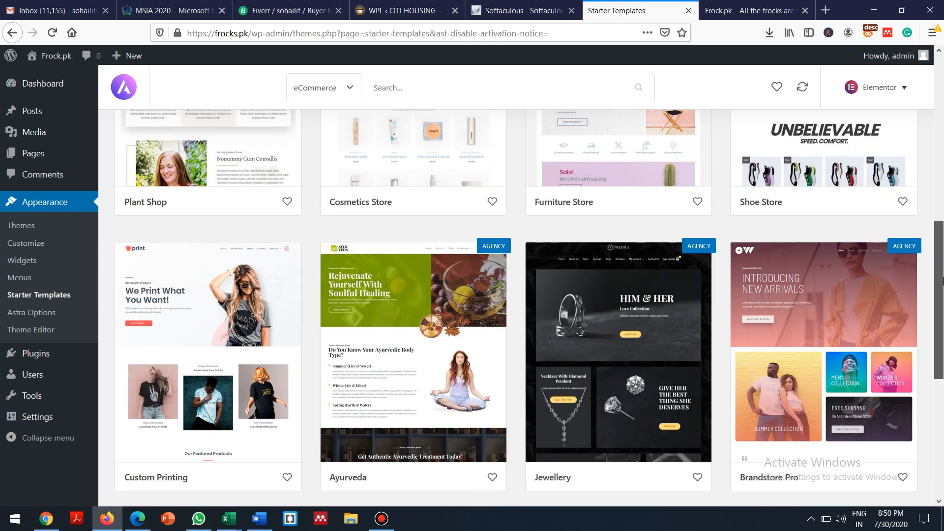
drag(942, 280, 943, 177)
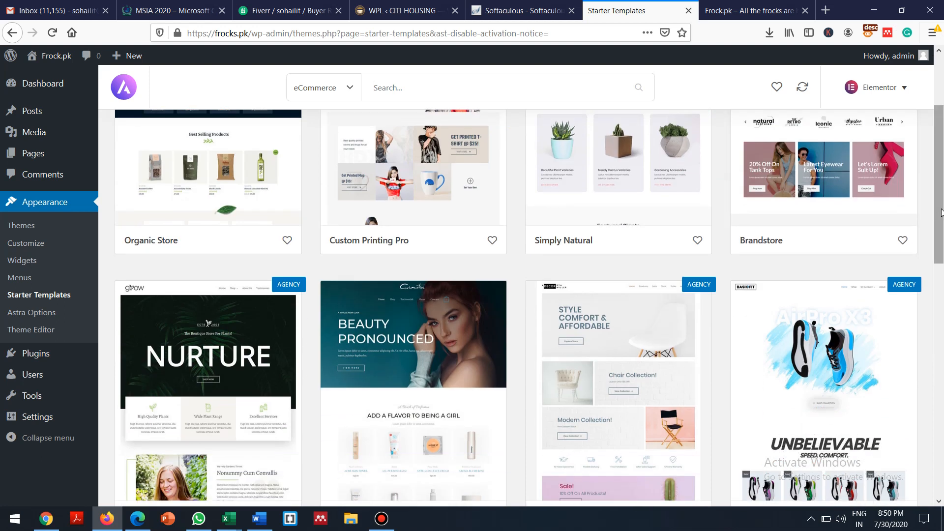
drag(942, 213, 933, 156)
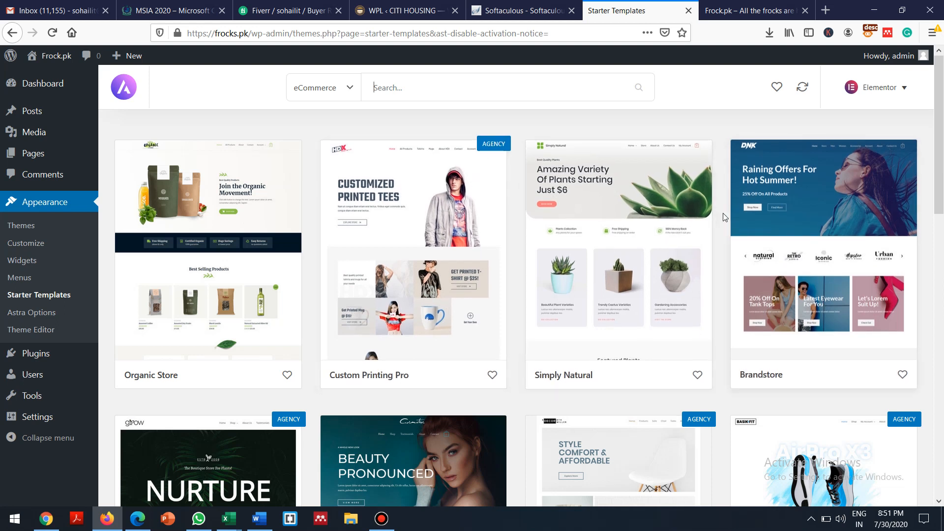
Preview the Brandstore template and choose Import Complete Site
click(837, 252)
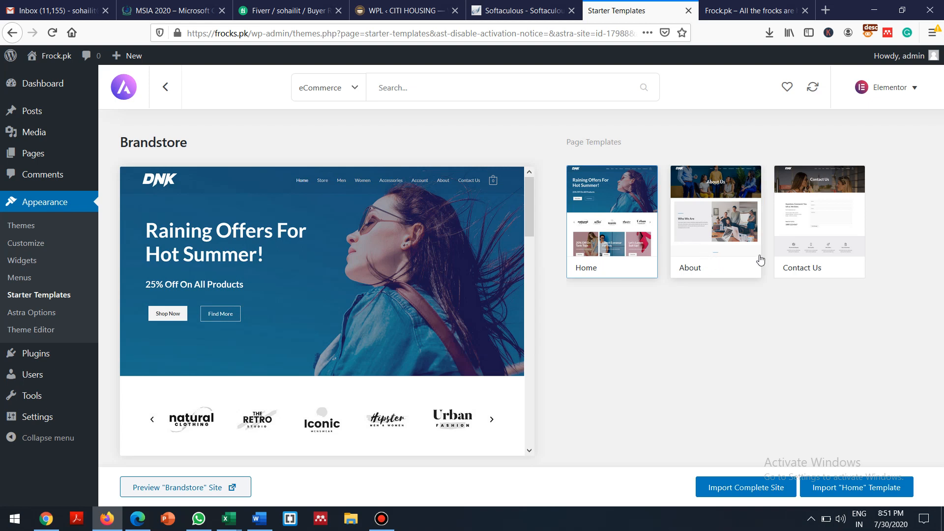
drag(530, 206, 544, 317)
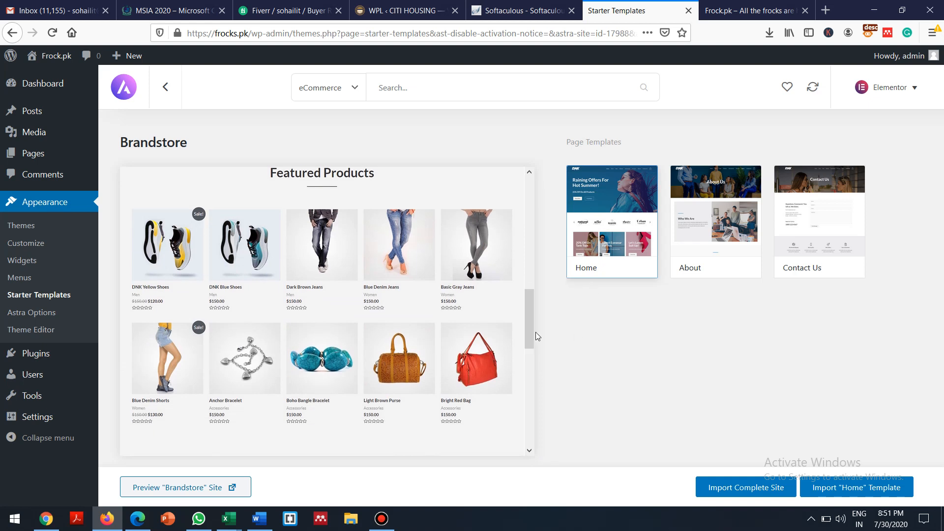
drag(530, 326, 521, 203)
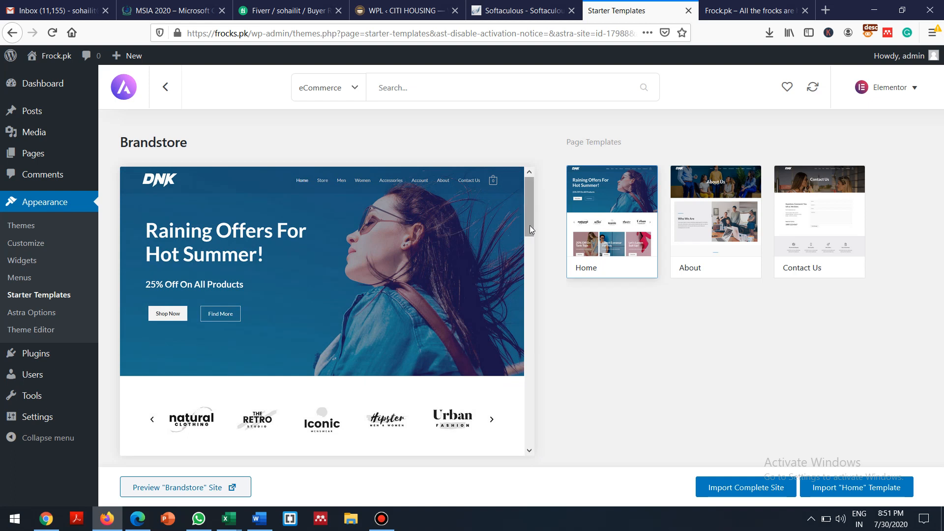
drag(528, 217, 531, 385)
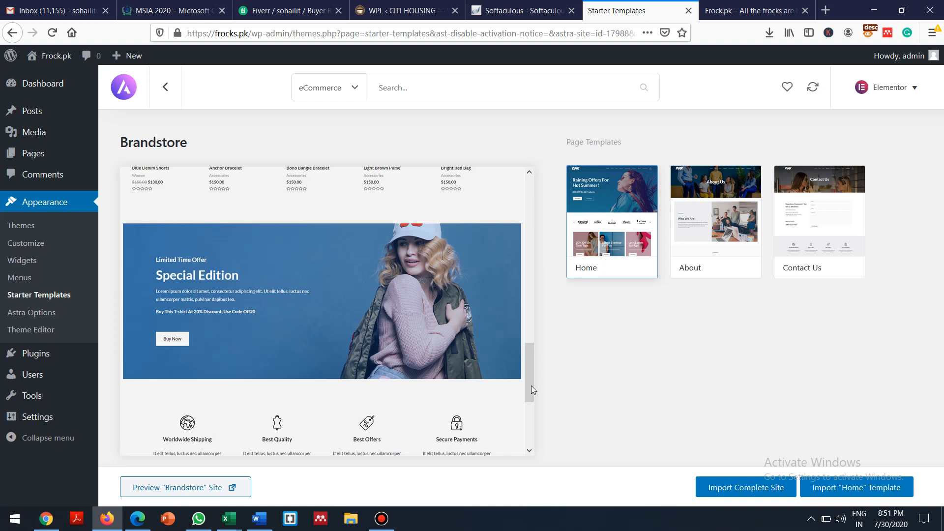
click(746, 495)
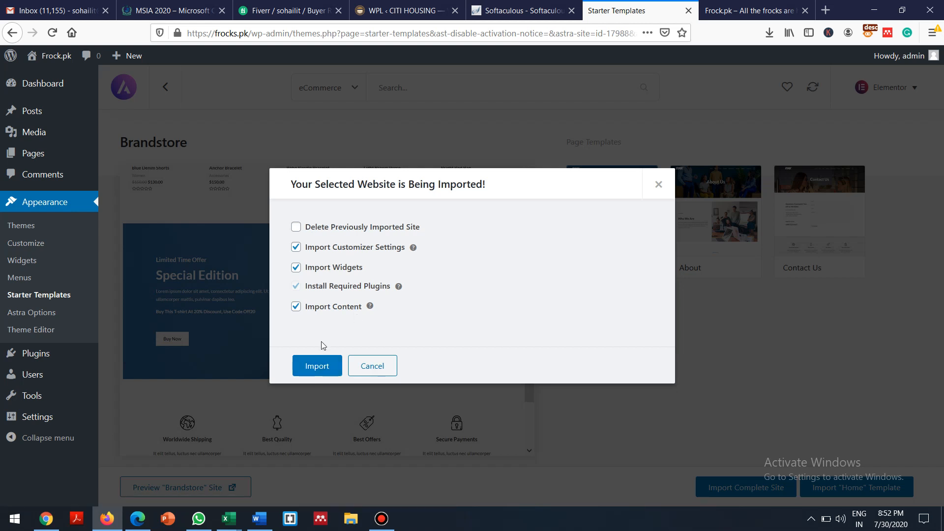
Start the Brandstore import with customizer settings, widgets, plugins and content all ticked
click(309, 367)
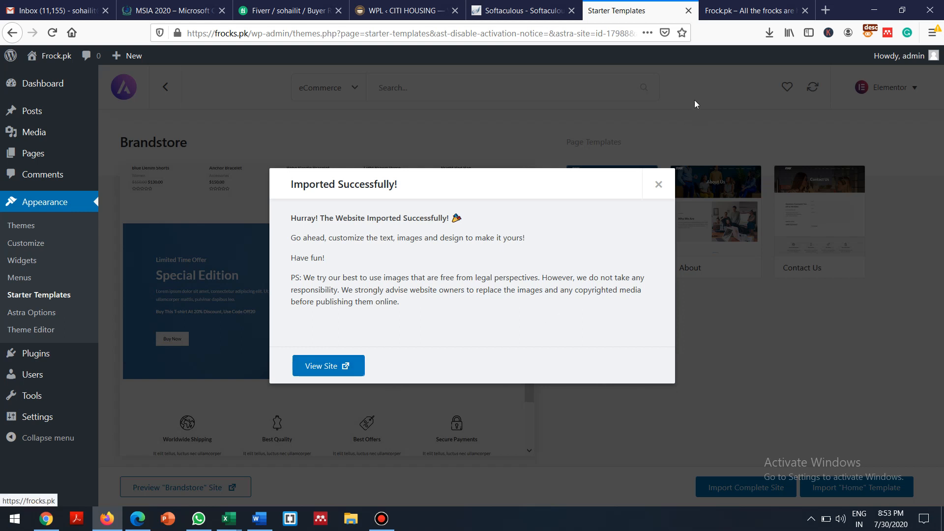
Glance at the old frocks.pk tab, then open the newly imported site and scroll its homepage
click(741, 6)
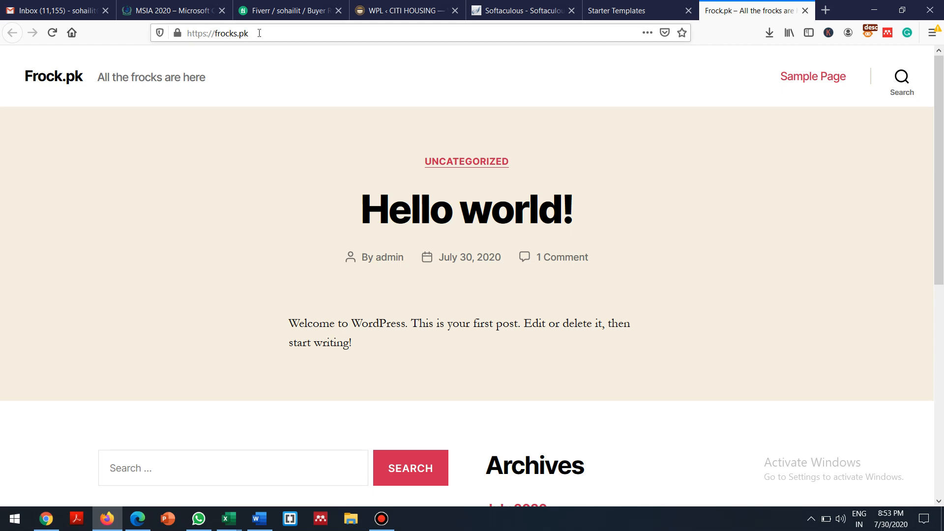
click(627, 10)
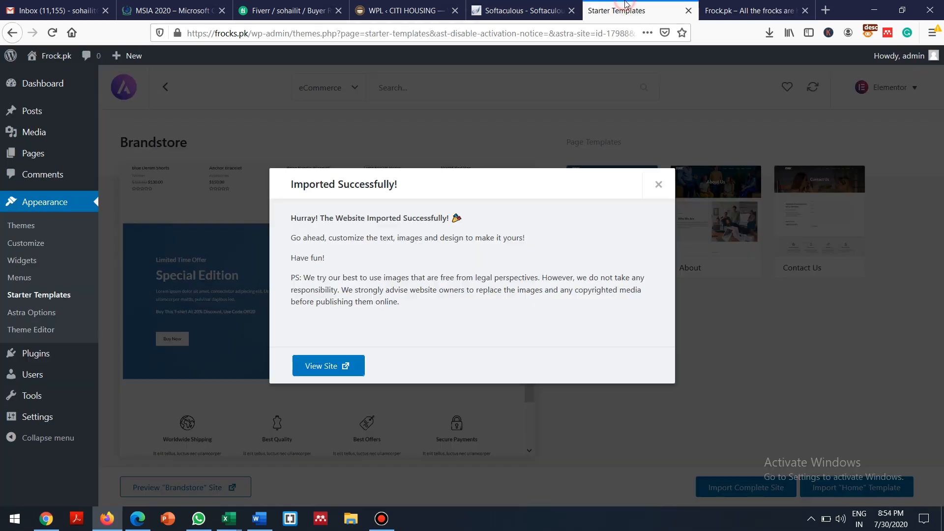
click(318, 366)
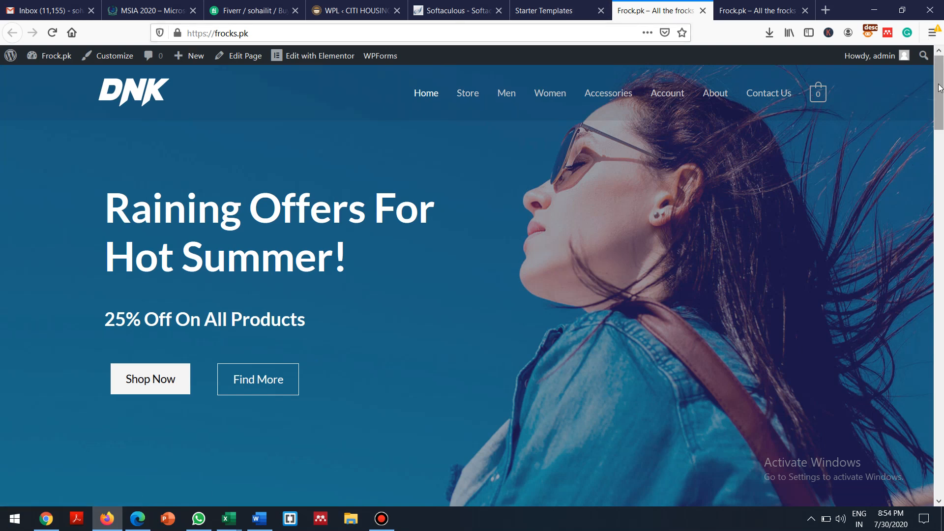
drag(941, 88, 927, 267)
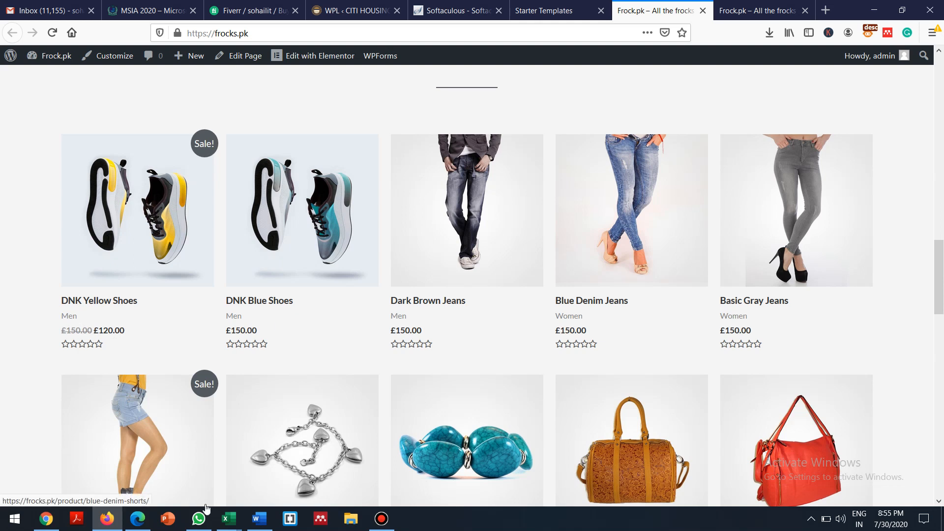
scroll(205, 502, up, 10)
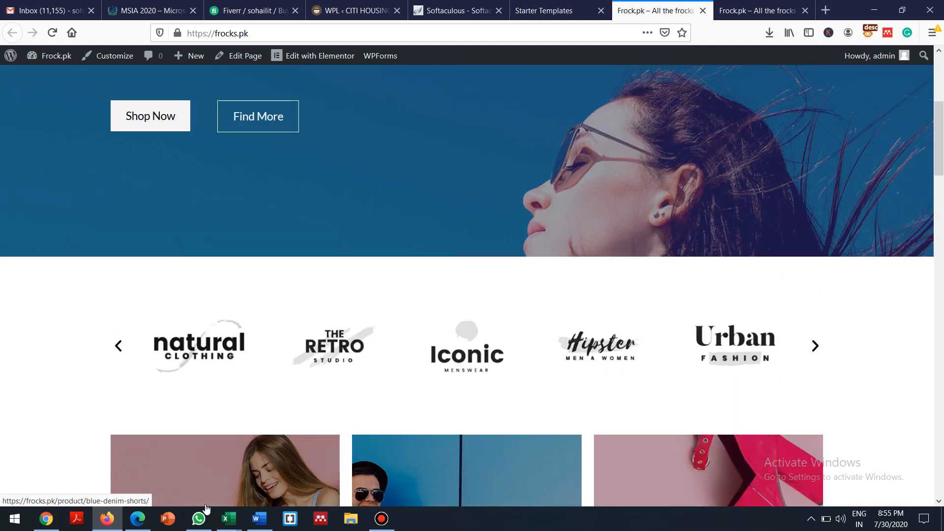
scroll(206, 507, up, 5)
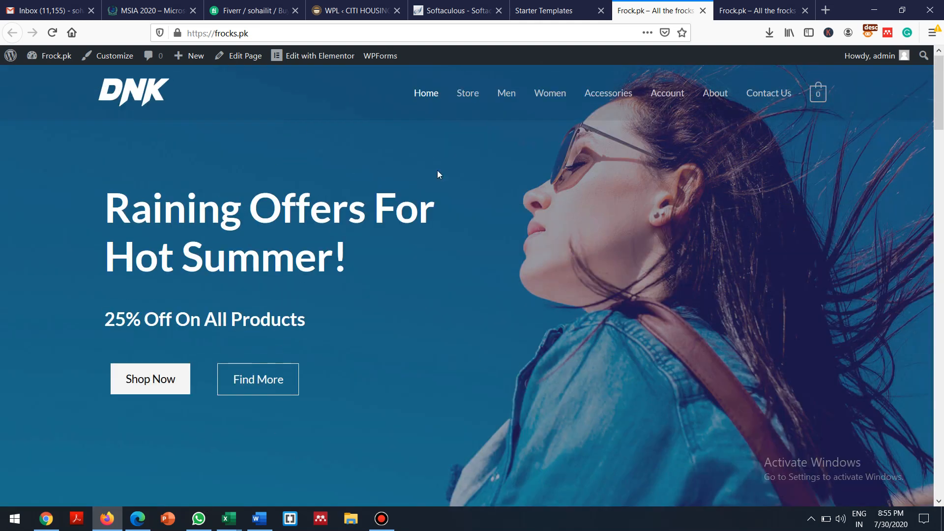
Try the Store page, stop the stalled load and go back to the homepage
click(469, 93)
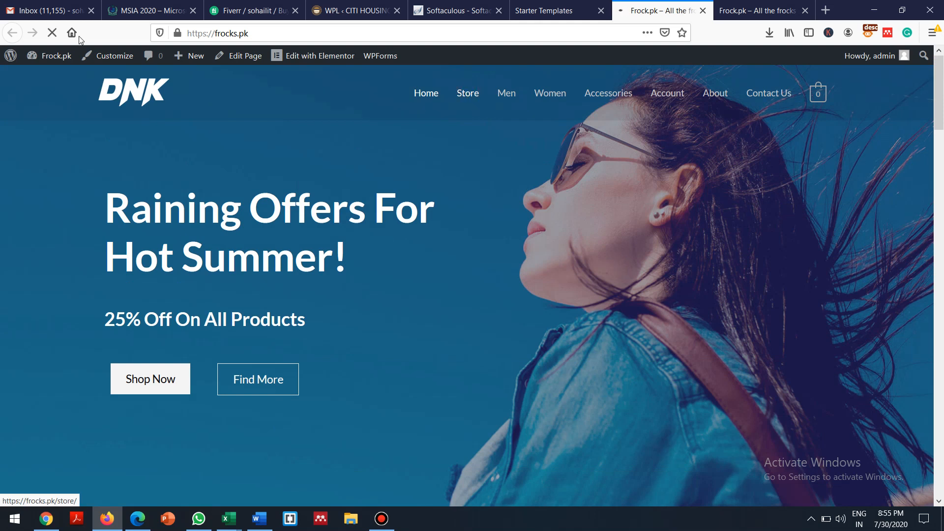
click(52, 40)
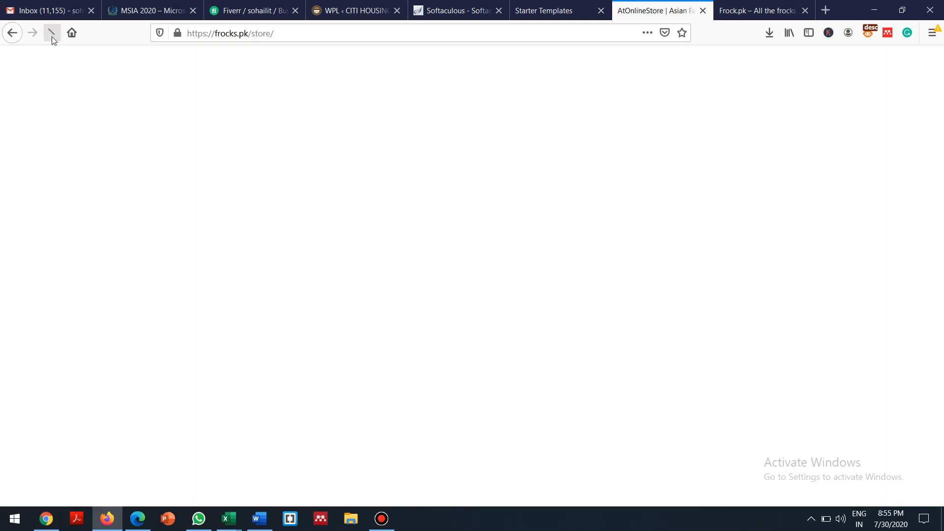
click(13, 39)
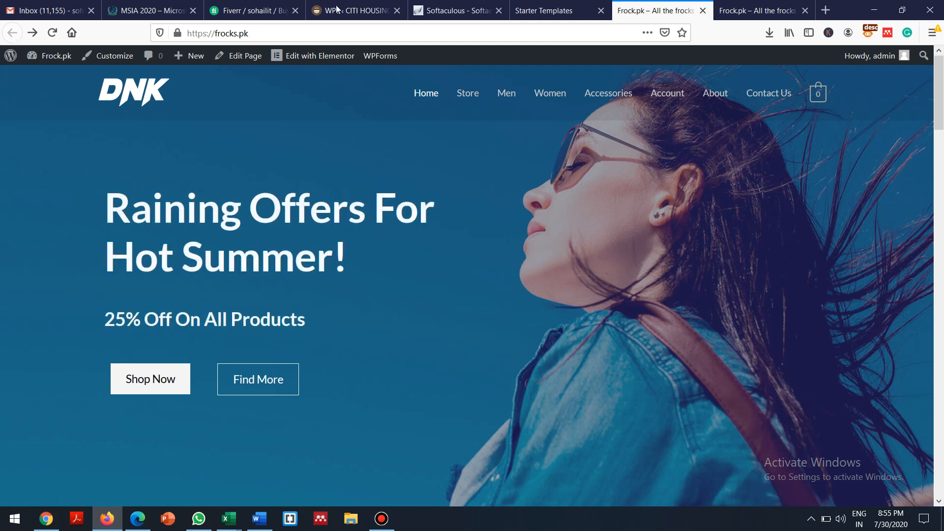
Browse the Women, Men and Accessories product categories in turn
click(549, 94)
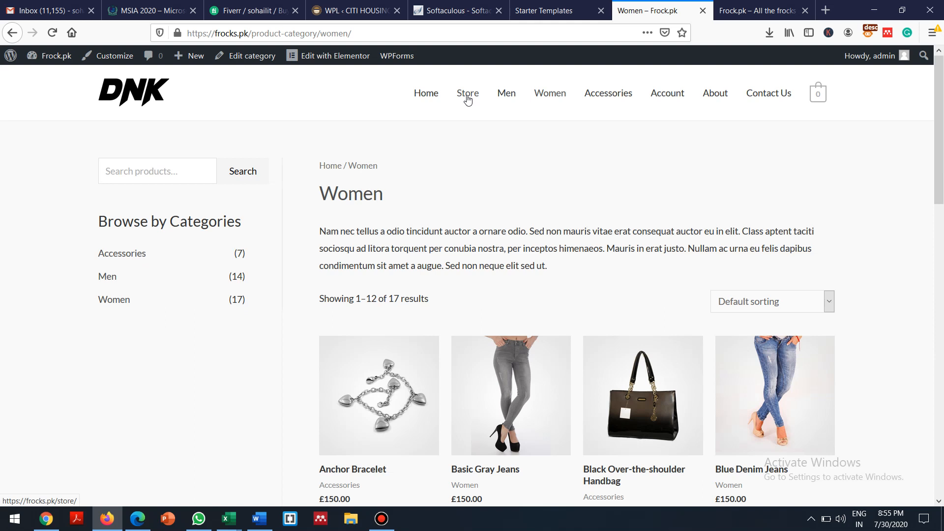
click(550, 94)
click(507, 94)
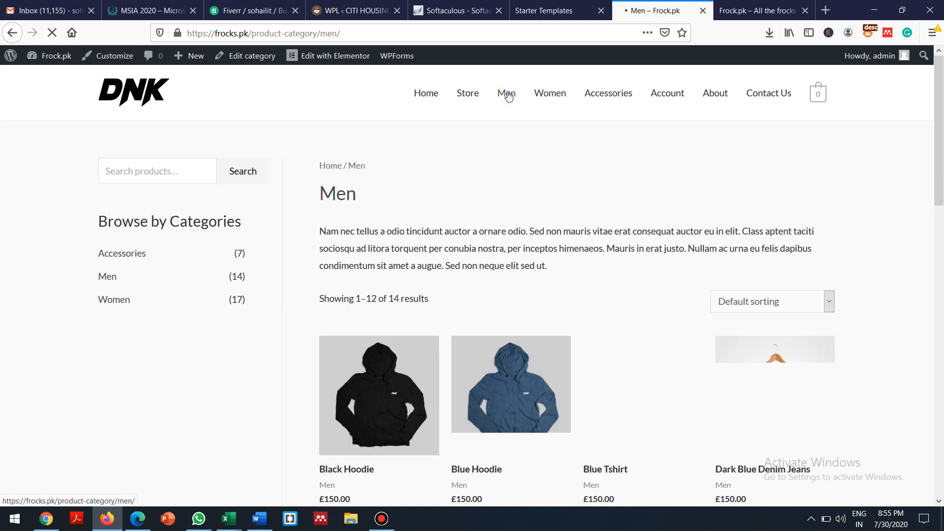
click(603, 94)
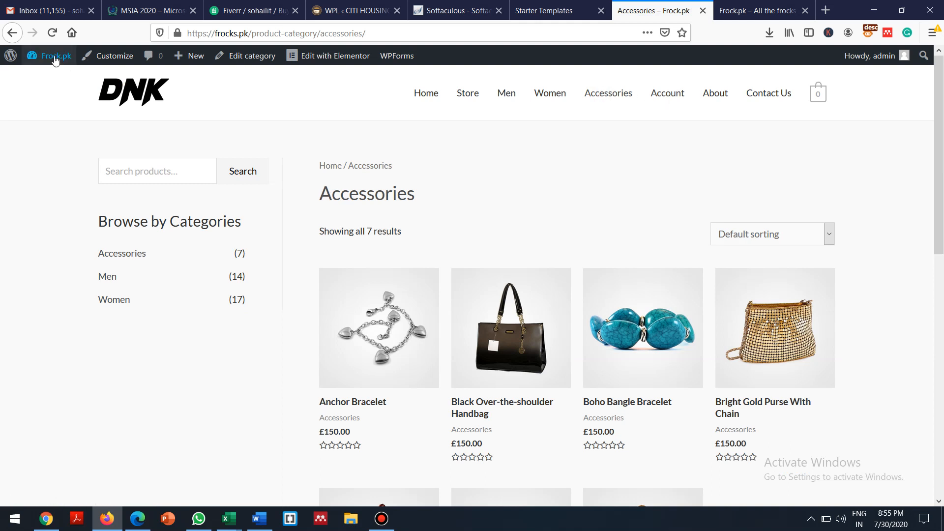
View the WooCommerce Home overview (£0.00 sales, 0 orders), then return to the old frocks.pk tab
mouse_move(57, 60)
click(55, 79)
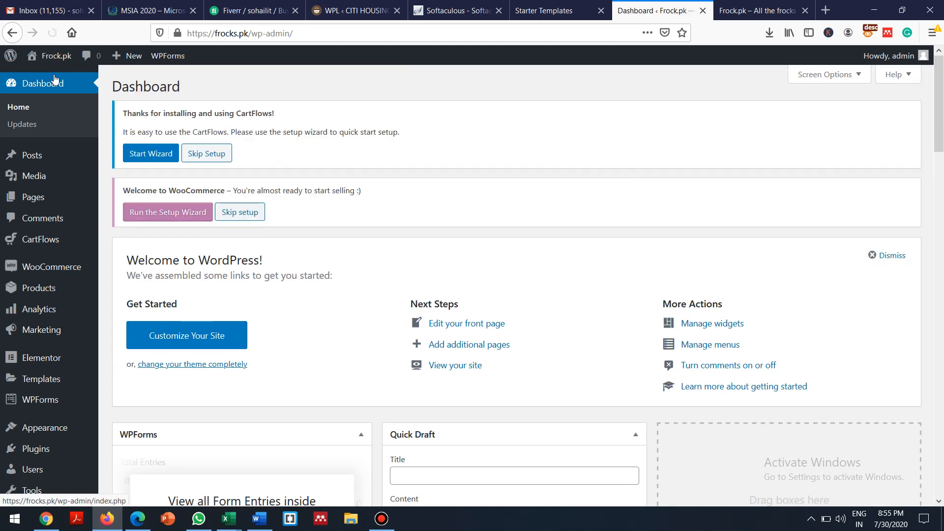
mouse_move(53, 271)
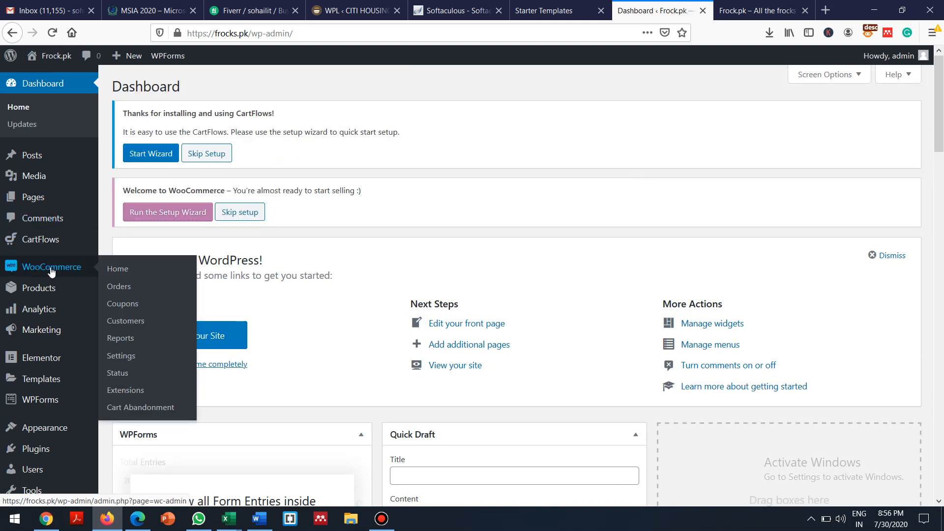
click(52, 269)
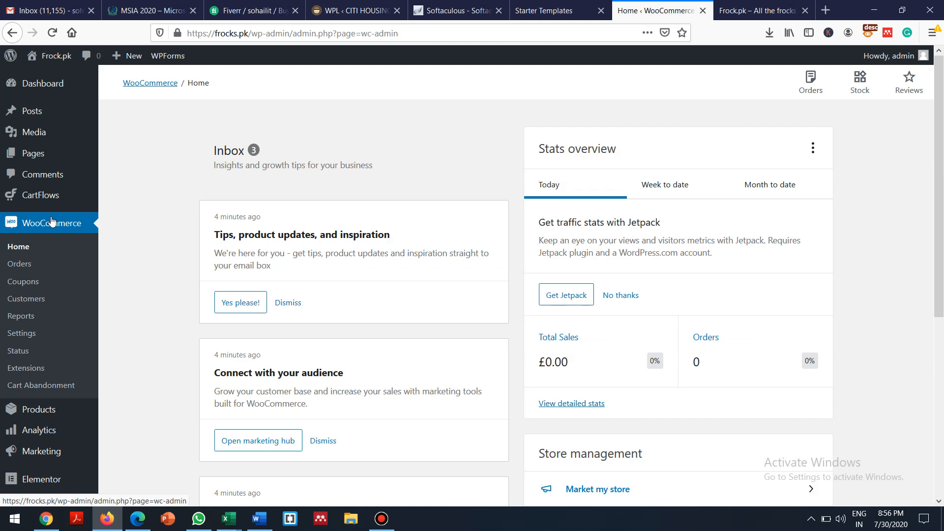
click(732, 6)
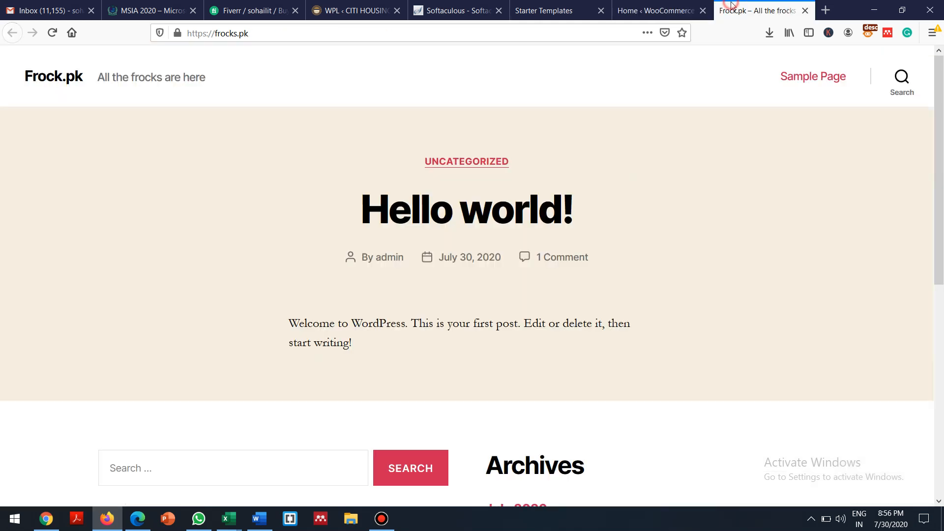
Close the old 'Hello world!' tab, dismiss the import success dialog, and visit the live site
click(806, 11)
click(623, 9)
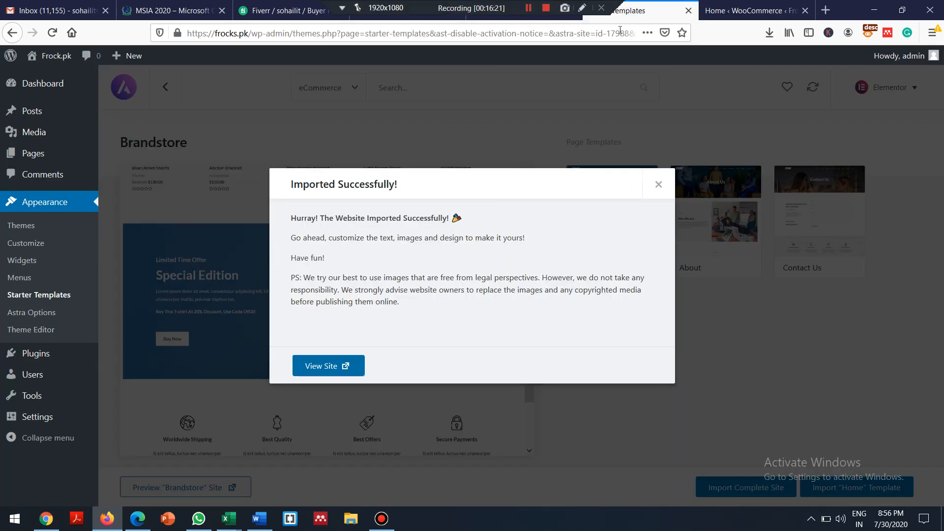
click(658, 184)
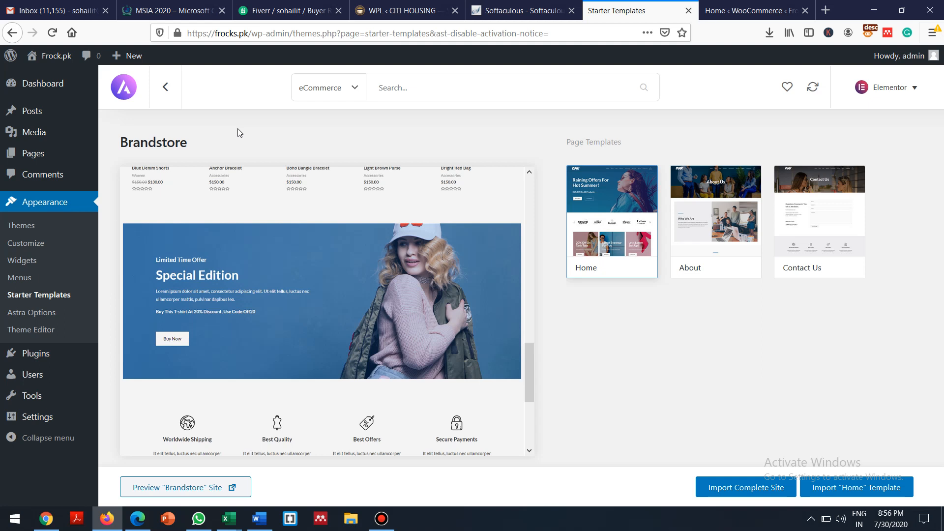
mouse_move(54, 56)
click(49, 74)
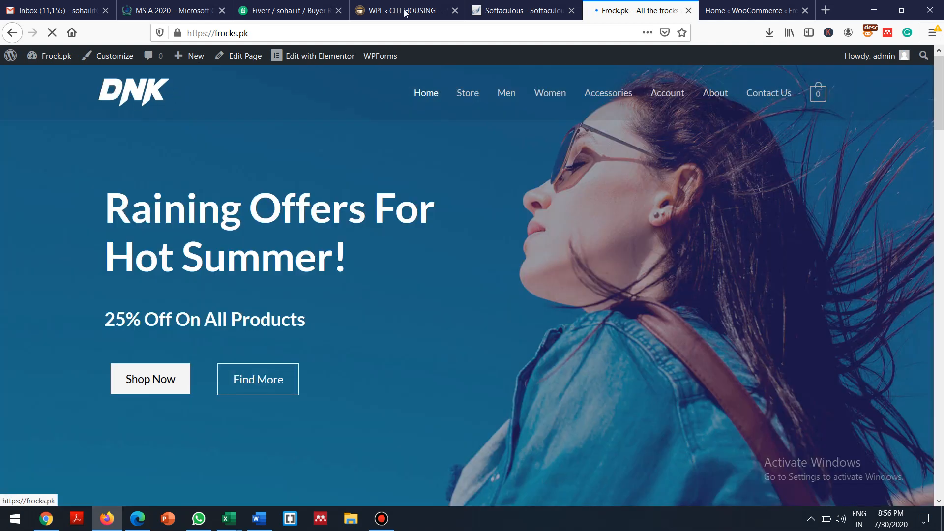
In the WooCommerce admin, go from Orders to the Products list of 31 items
click(737, 5)
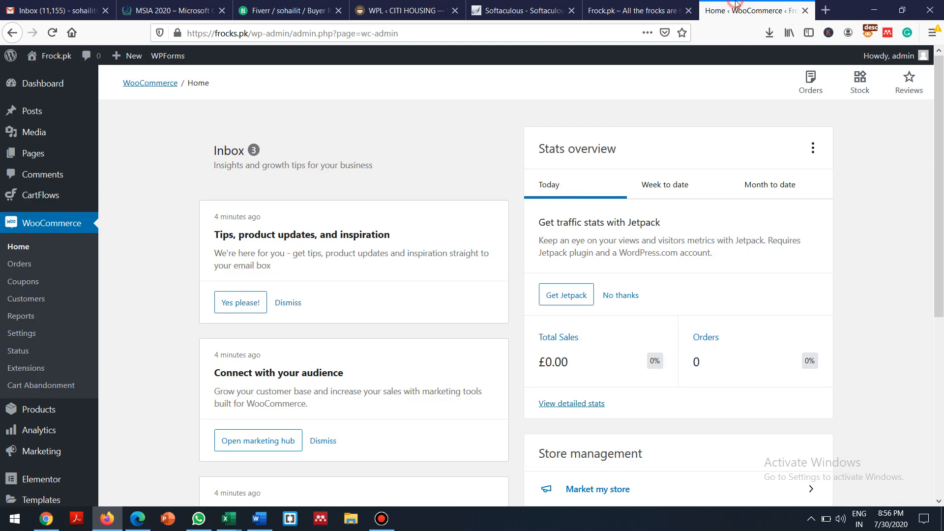
click(20, 265)
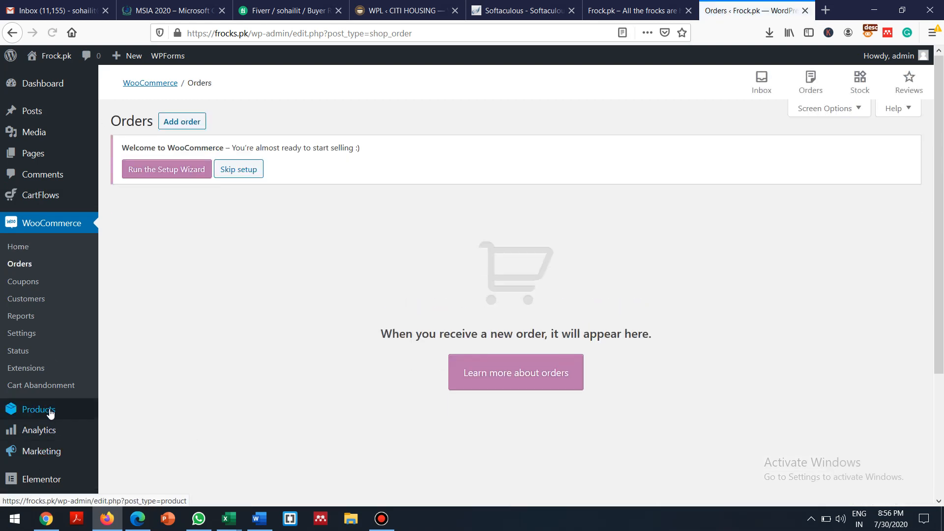
click(36, 411)
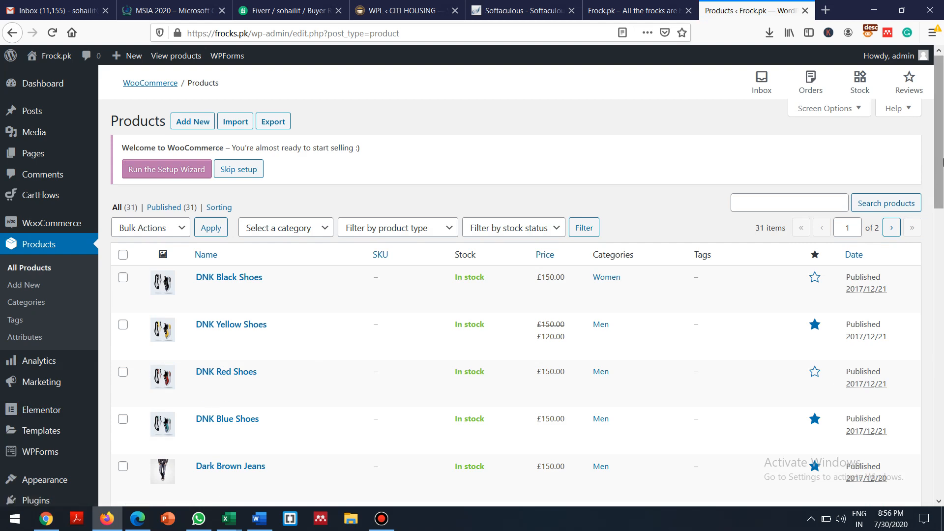
Open DNK Black Shoes in the product editor from the products list
drag(942, 156, 884, 130)
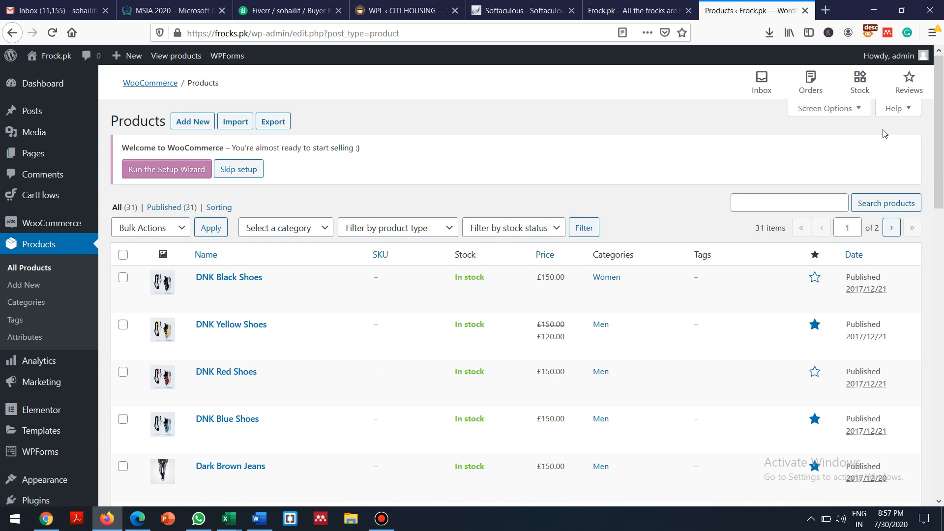
click(205, 222)
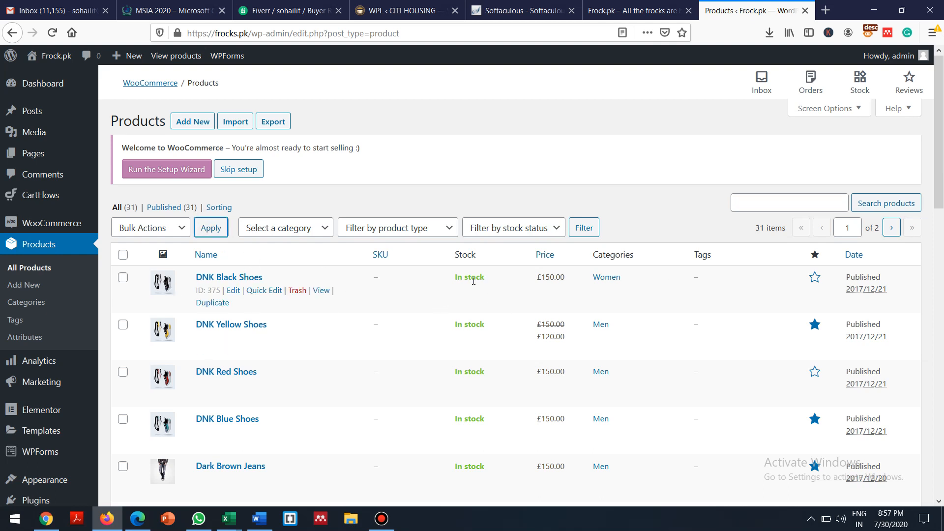
click(234, 290)
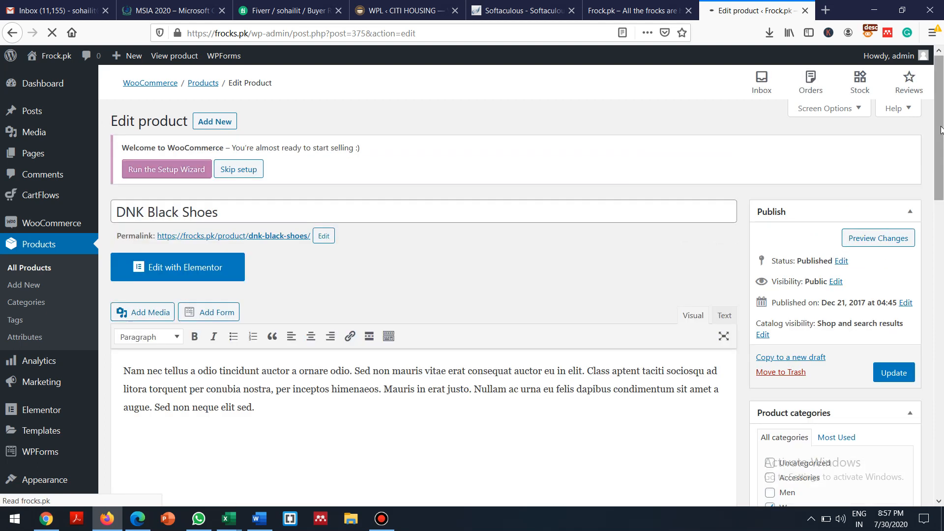
Set DNK Black Shoes' regular price to 160, update the product, and return to the storefront
drag(939, 122, 922, 271)
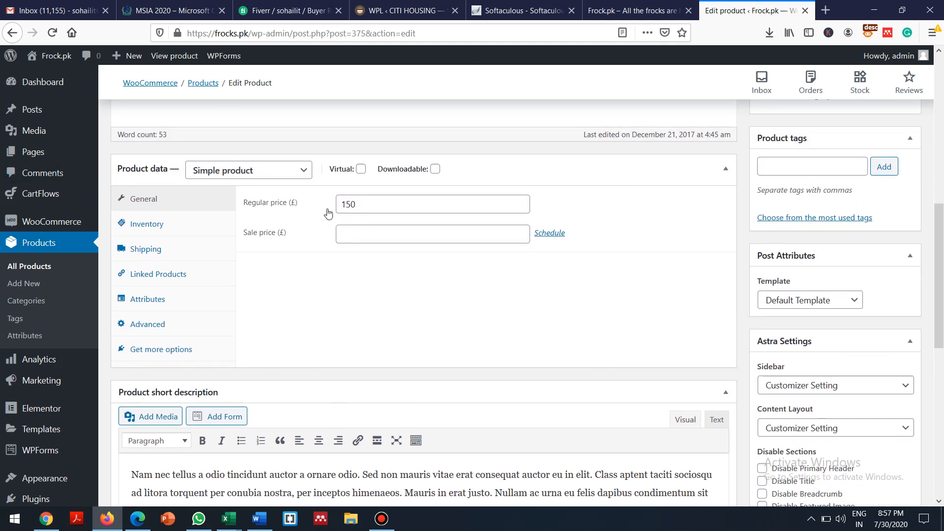
click(365, 203)
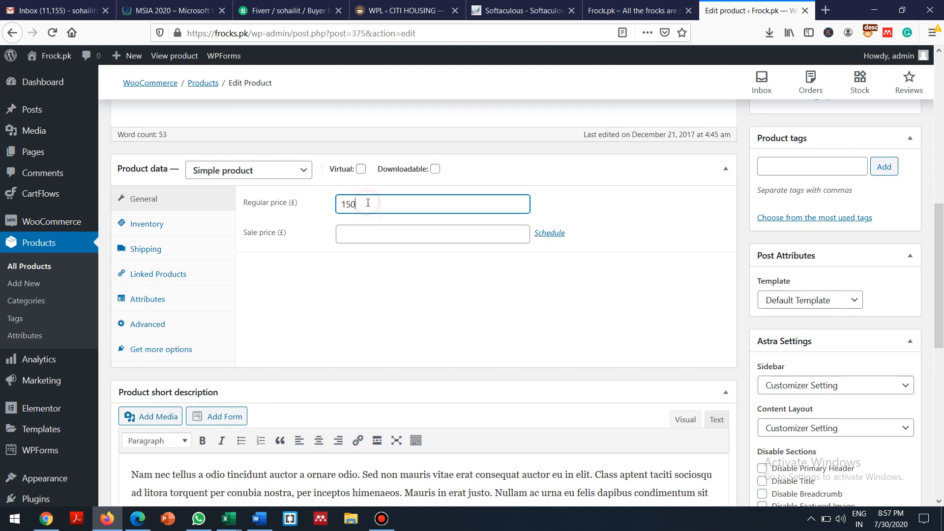
text(16)
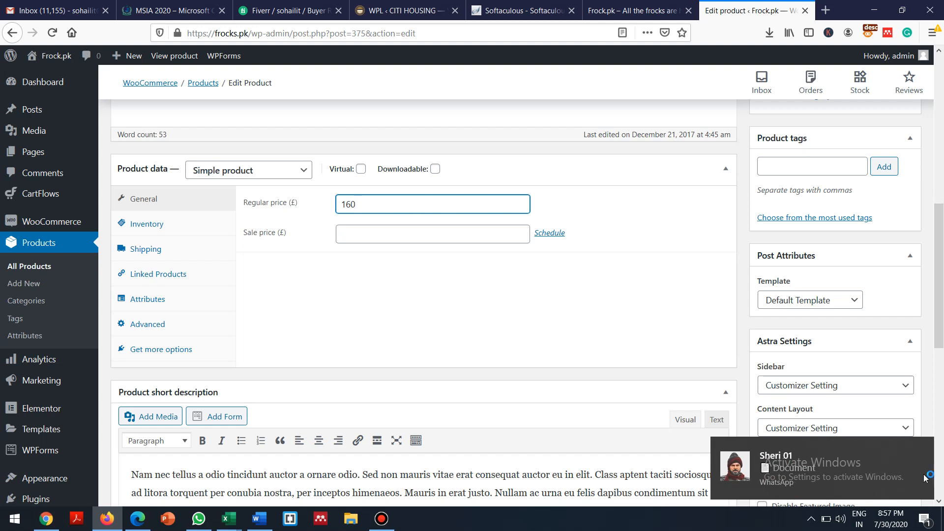
click(922, 447)
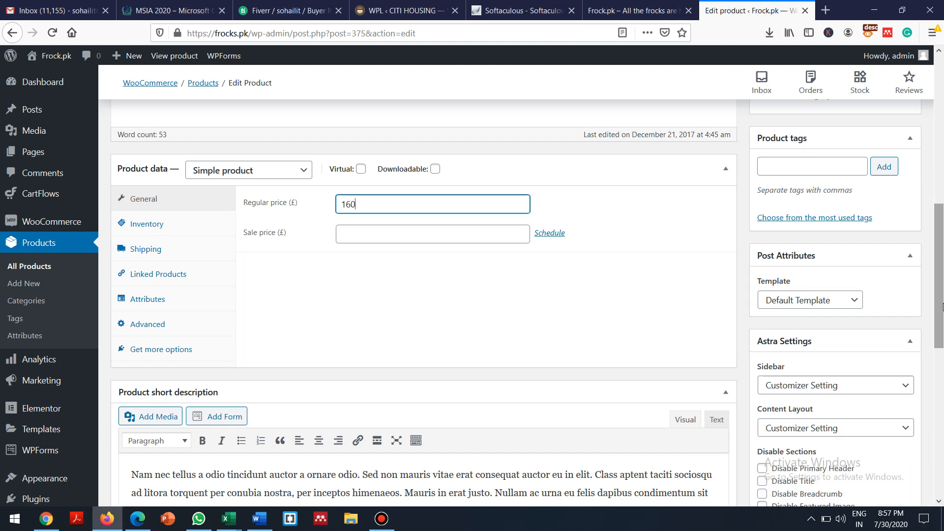
drag(943, 313, 921, 101)
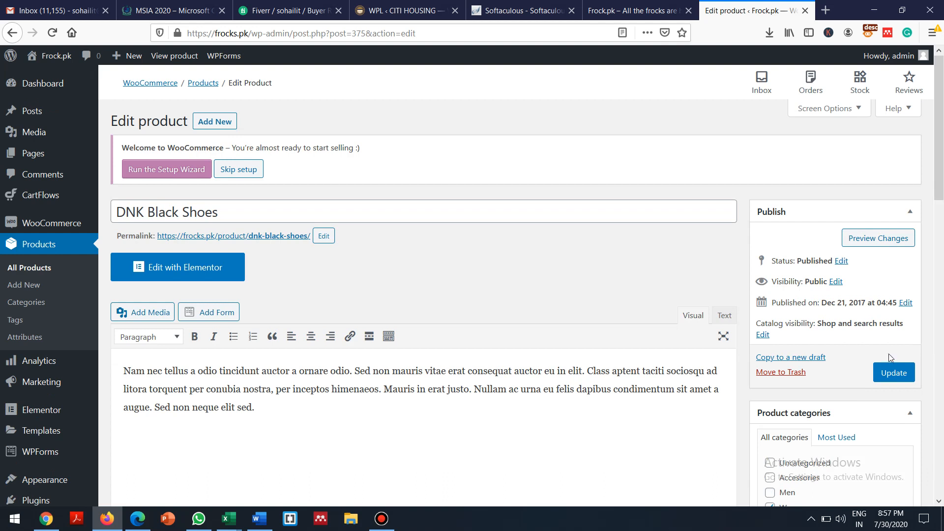
click(889, 376)
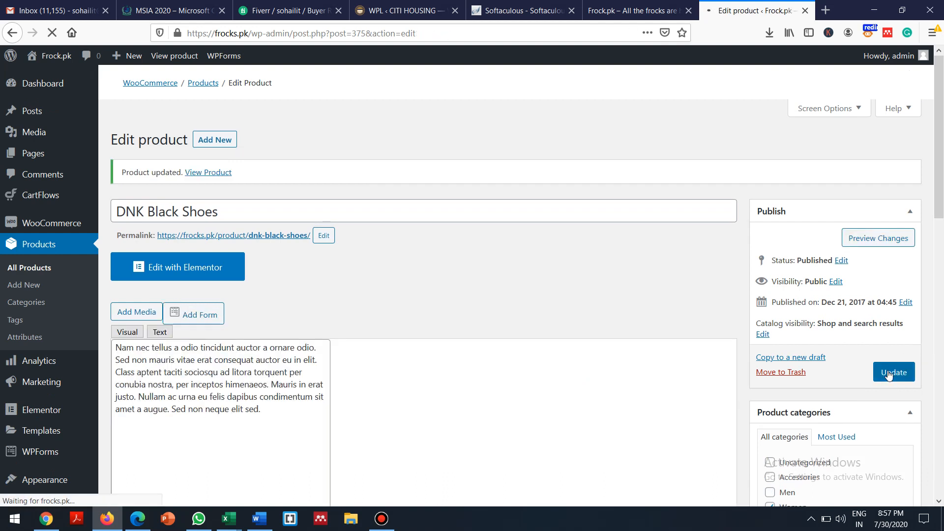
click(605, 8)
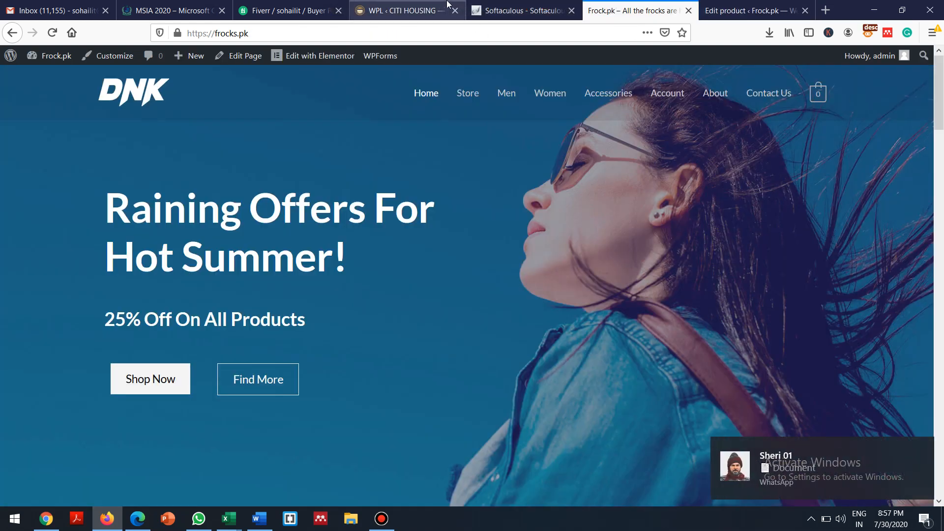
click(922, 450)
drag(939, 94, 940, 307)
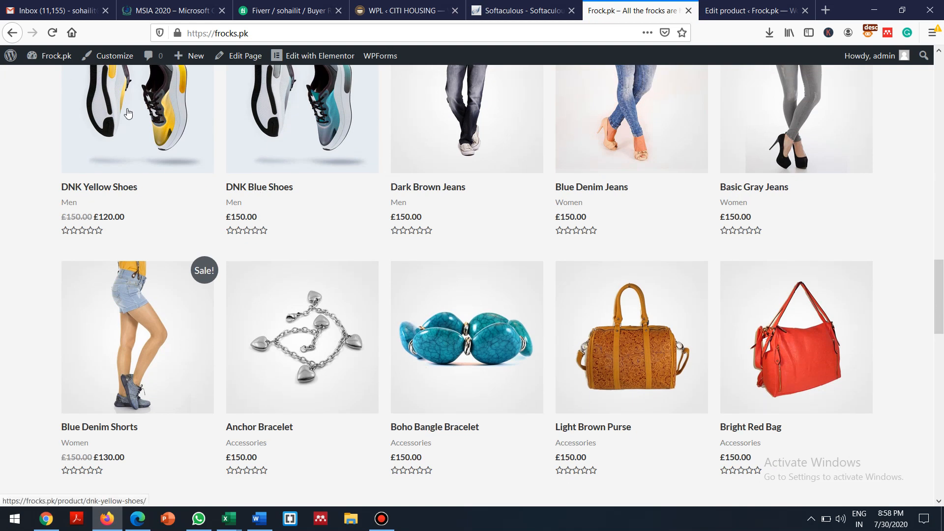
click(53, 34)
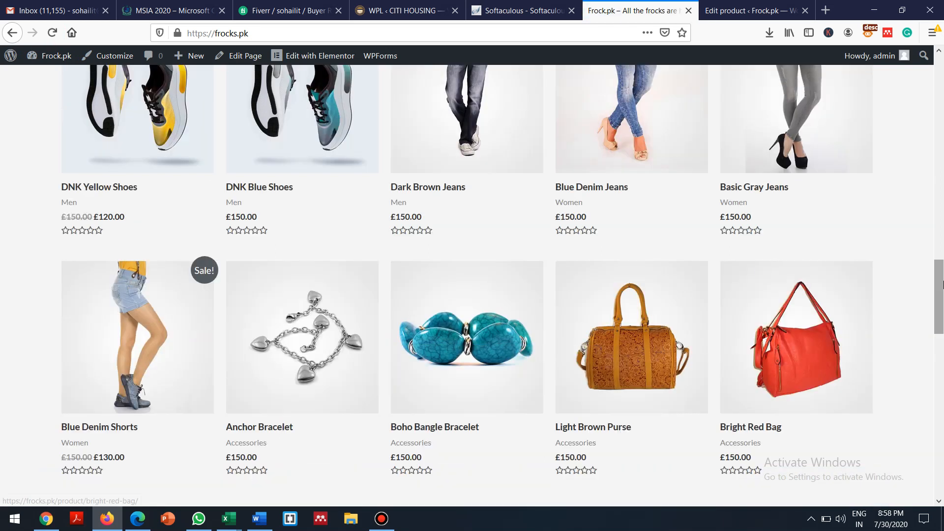
mouse_move(940, 278)
mouse_down()
mouse_move(940, 294)
mouse_move(937, 251)
mouse_move(942, 267)
mouse_up()
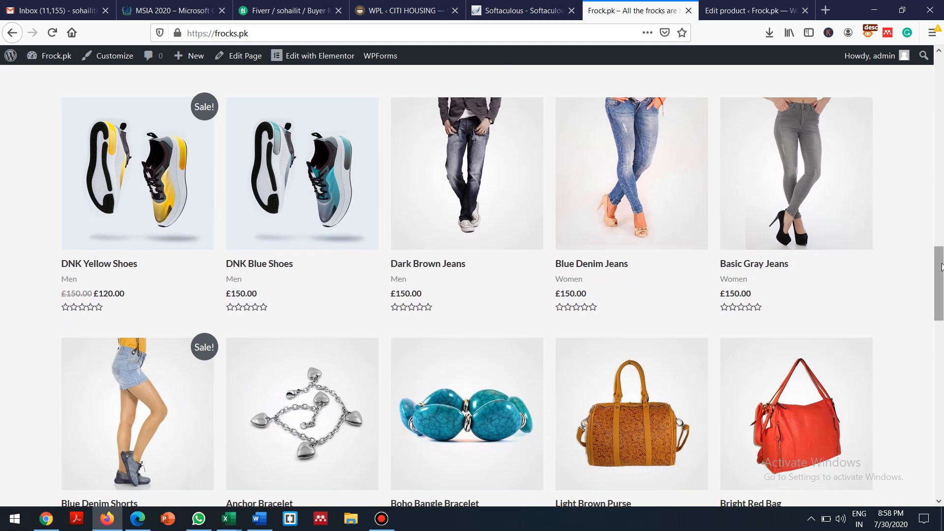
click(735, 4)
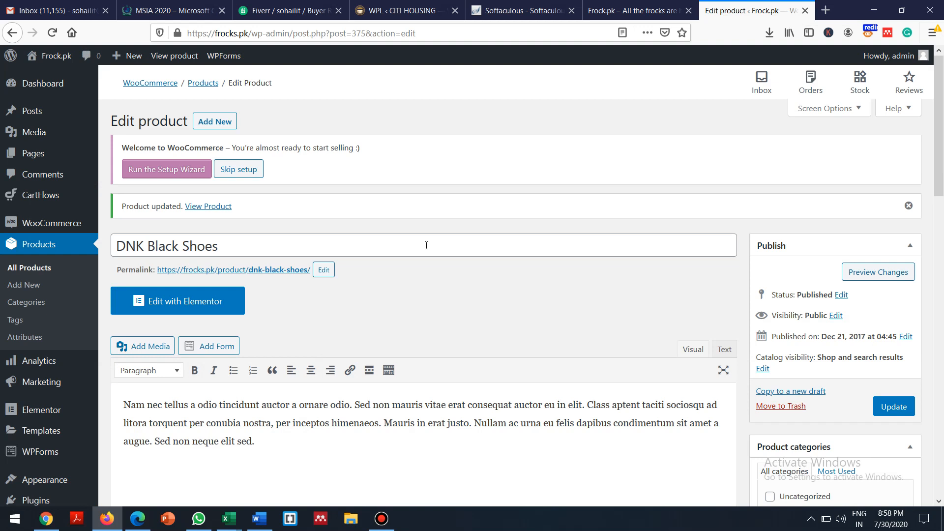
click(648, 4)
drag(940, 301, 913, 61)
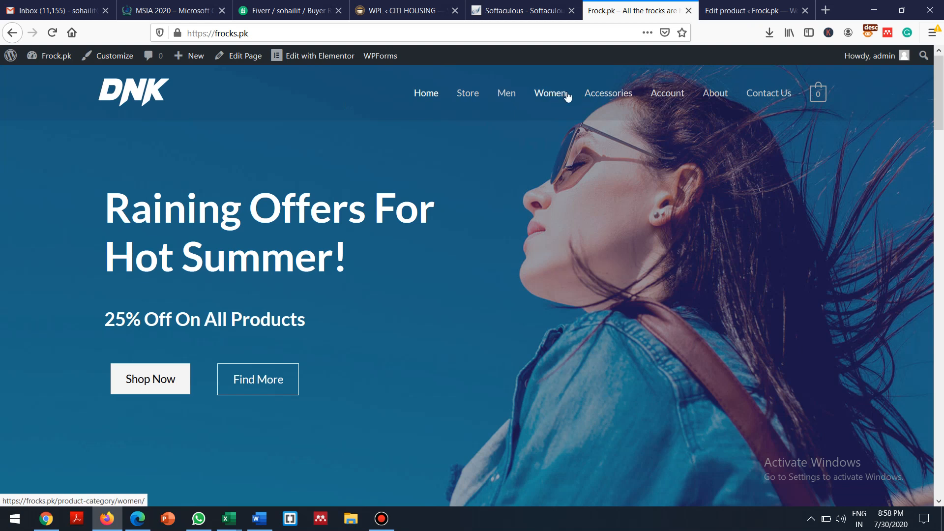
Open DNK Black Shoes from page 2 of the Men category, confirming the £160.00 price
click(506, 94)
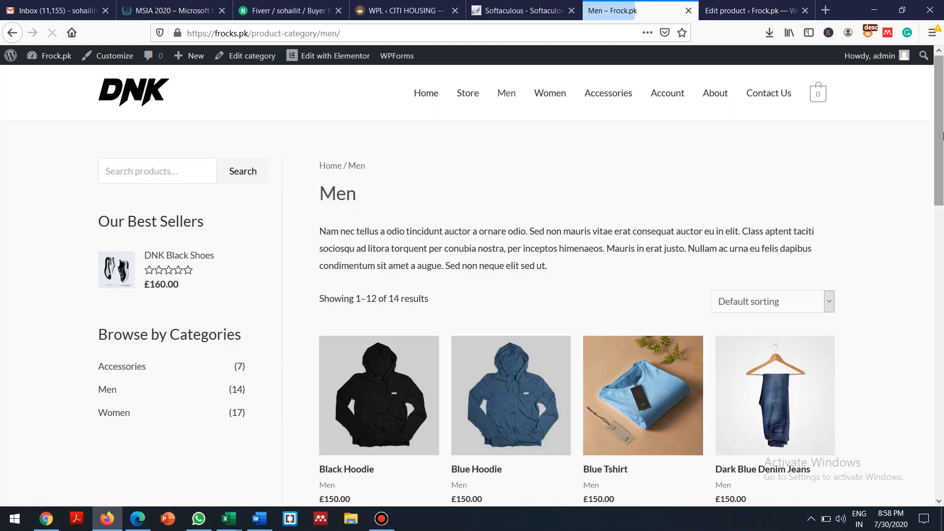
drag(942, 132, 928, 347)
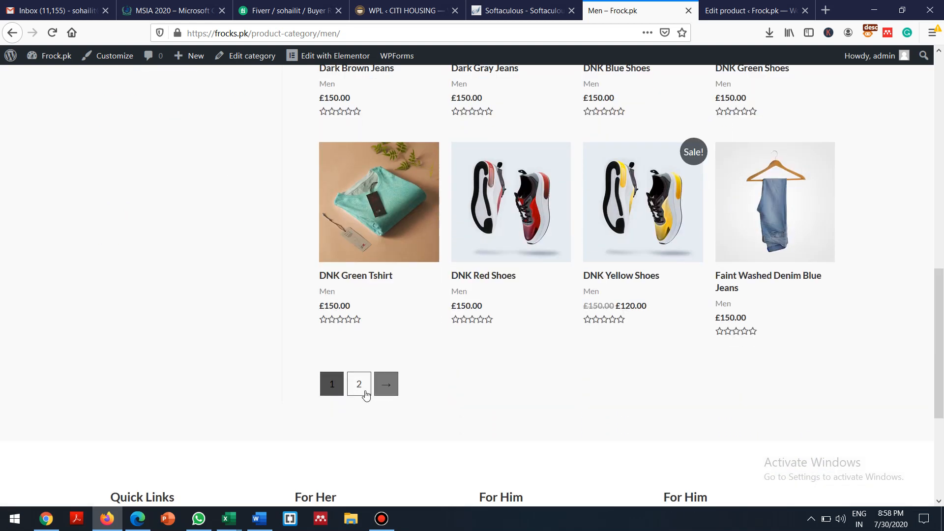
click(354, 389)
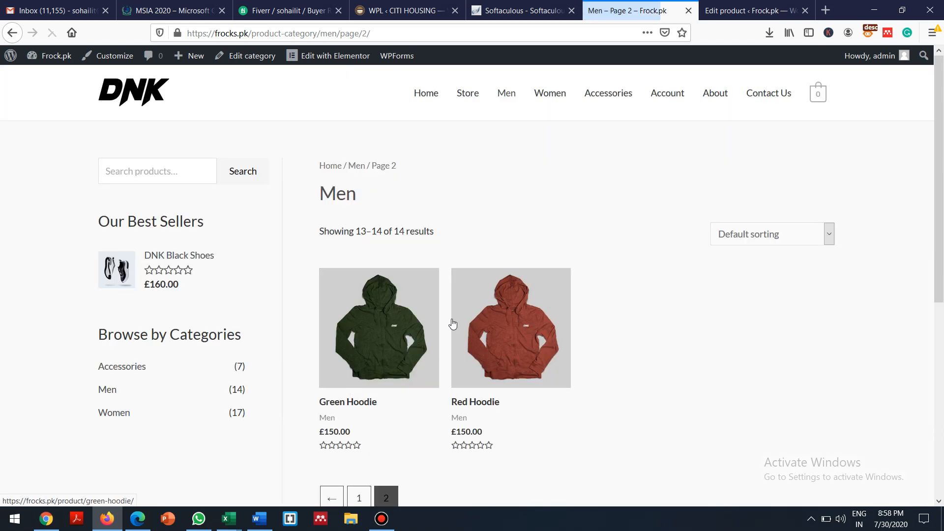
drag(838, 314, 312, 229)
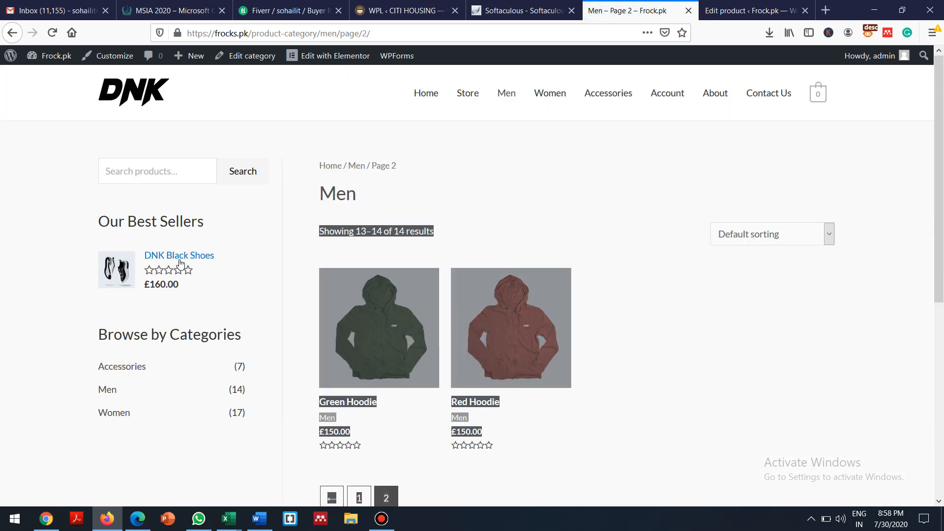
click(538, 221)
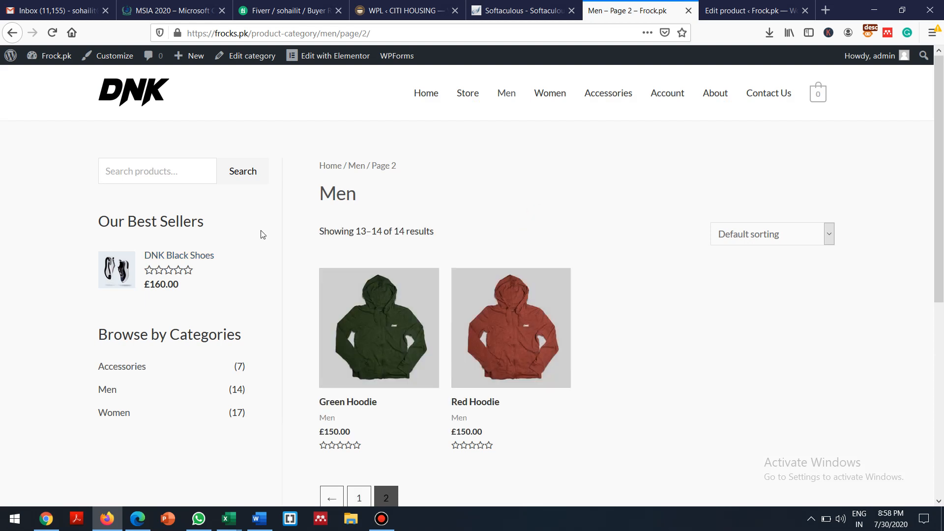
click(172, 258)
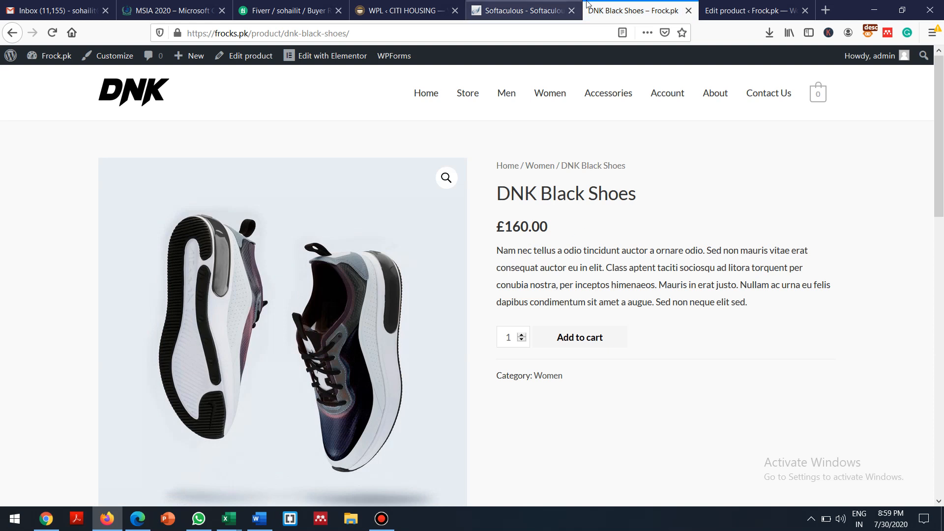
Change DNK Black Shoes' regular price to 165, update, and reload its store page showing £165.00
click(739, 4)
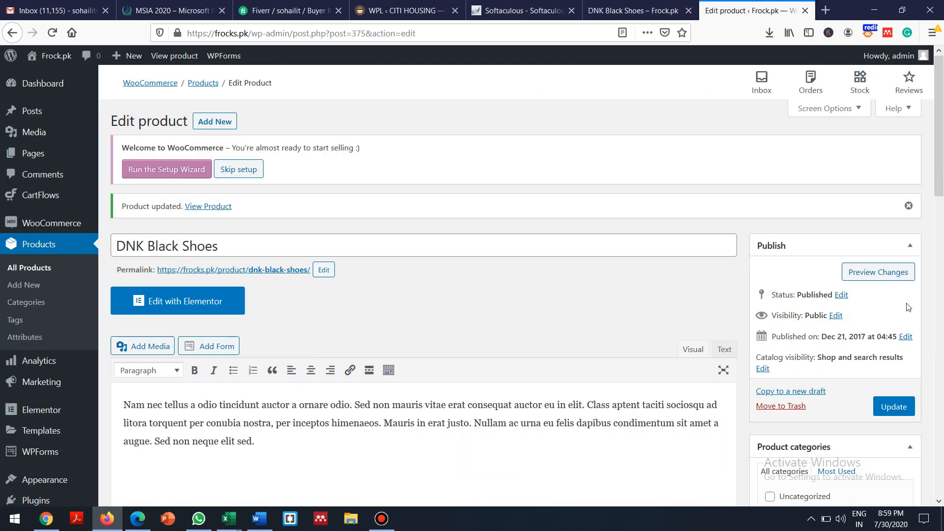
scroll(934, 181, down, 7)
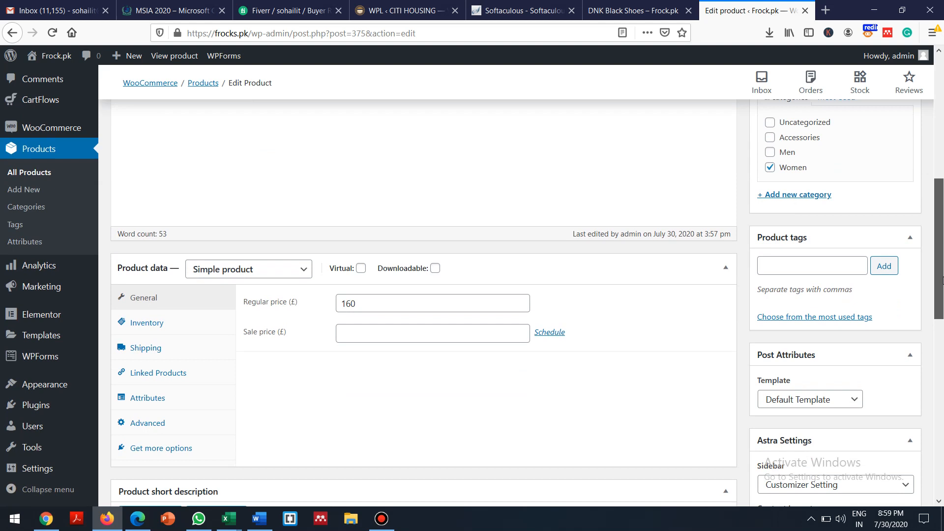
click(389, 308)
key(BackSpace)
key(BackSpace)
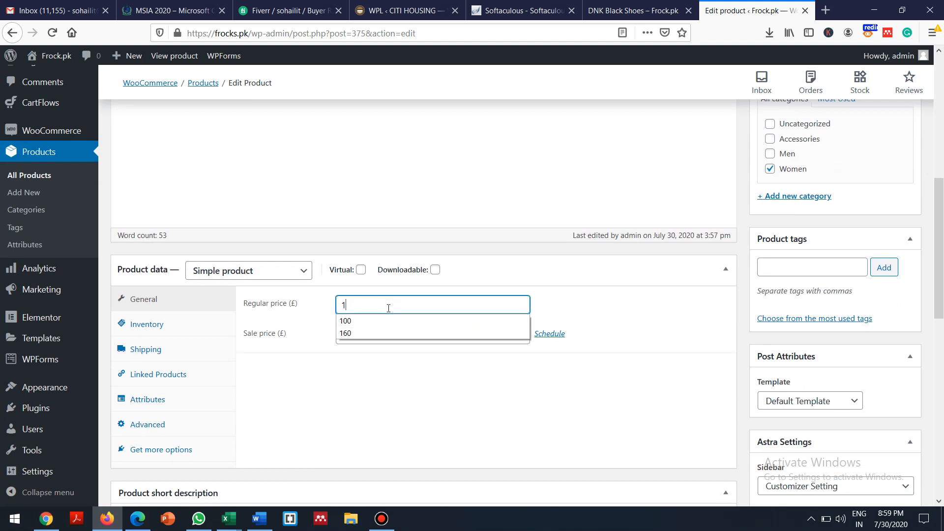
text(65)
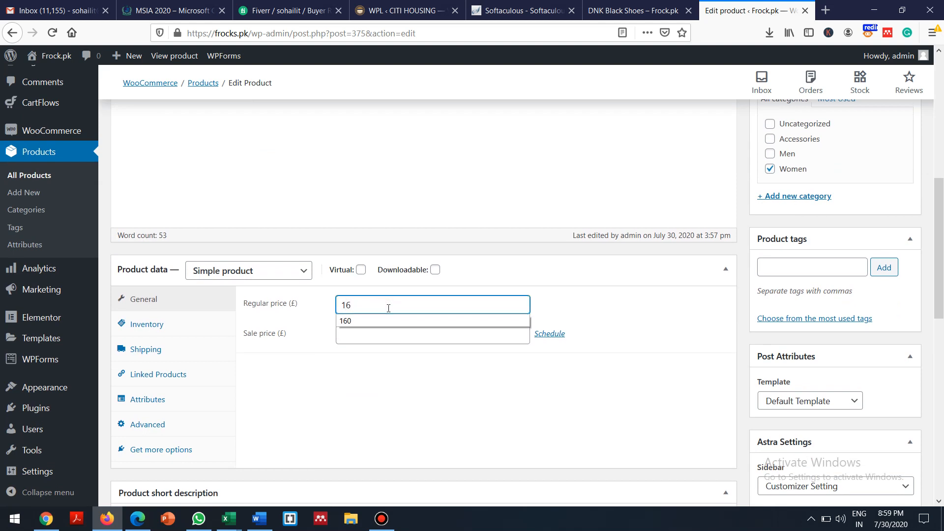
click(939, 151)
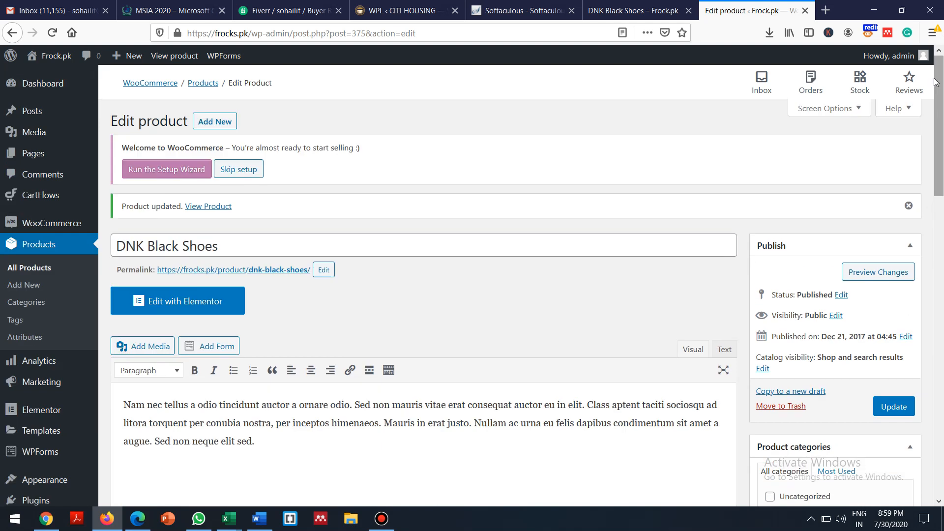
click(891, 407)
click(635, 10)
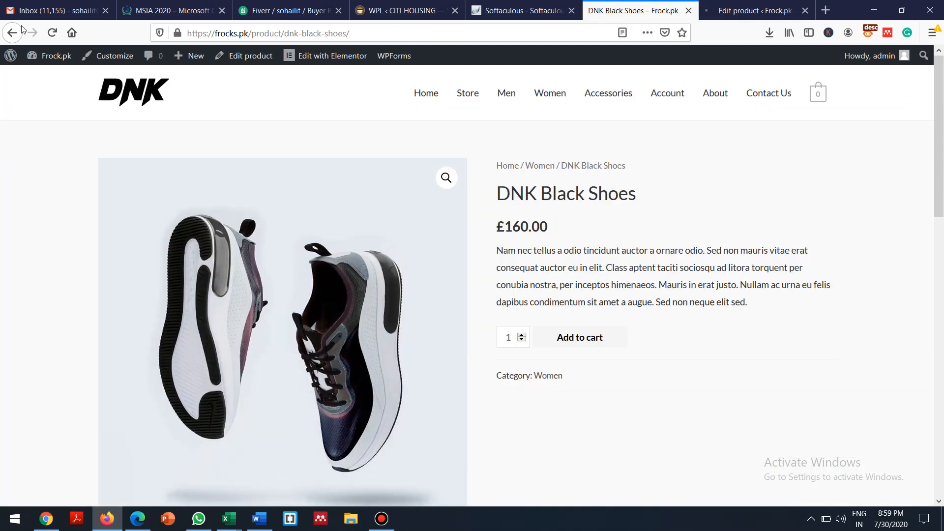
click(52, 34)
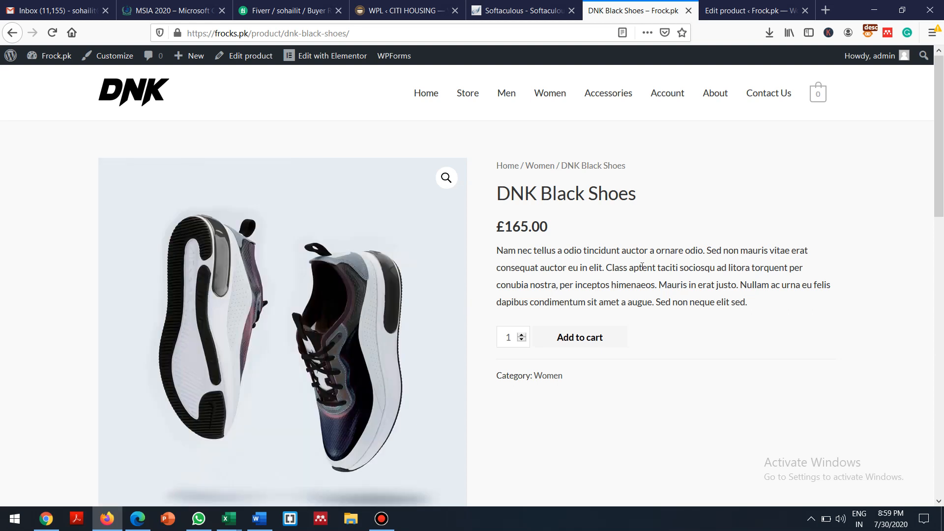
Add one pair of DNK Black Shoes (£165.00) to the cart, then open the Women category
mouse_move(822, 109)
click(522, 335)
click(522, 335)
click(522, 334)
click(522, 335)
click(522, 340)
click(522, 340)
click(522, 340)
click(523, 339)
click(569, 340)
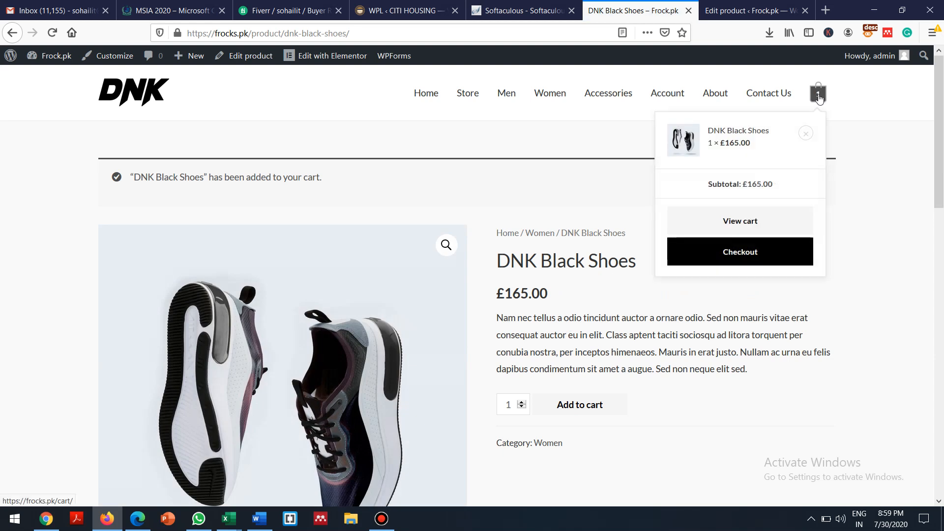
click(543, 96)
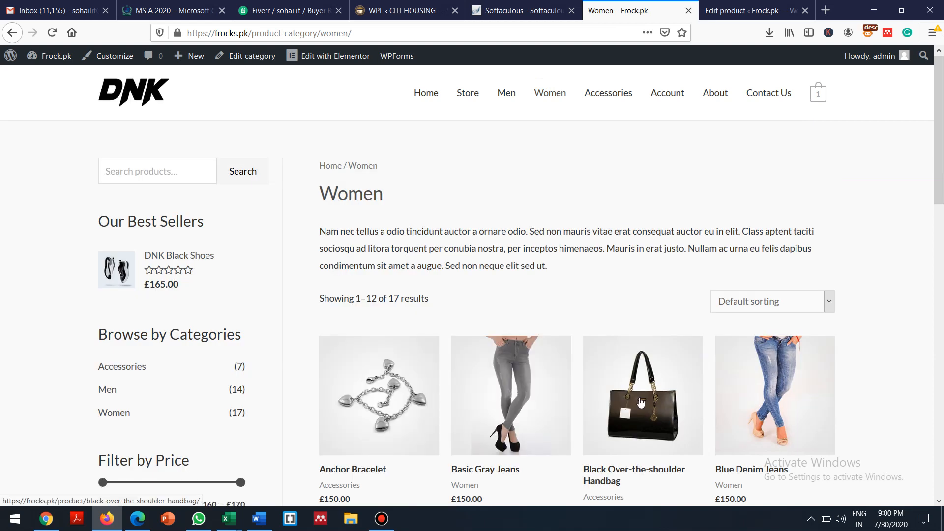
Add the Black Over-the-shoulder Handbag (£150.00) to the cart and view the cart with both items
click(642, 403)
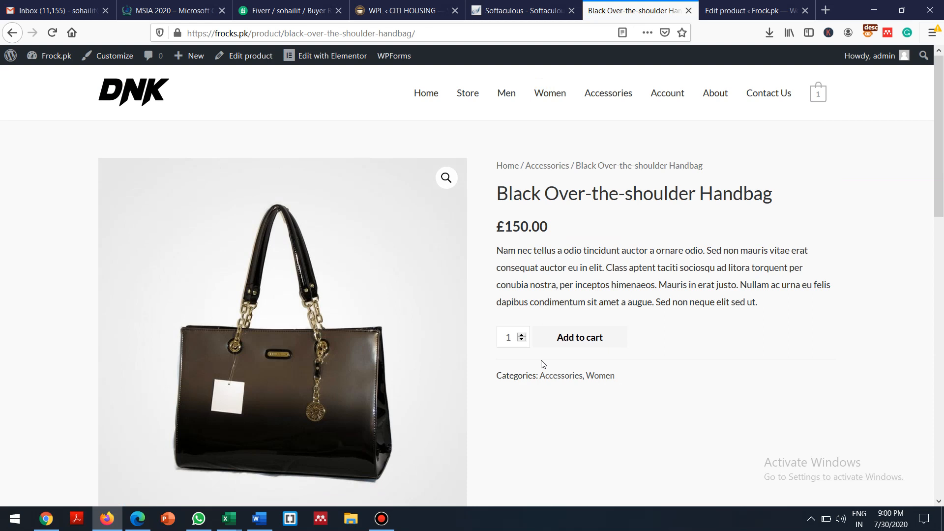
click(564, 338)
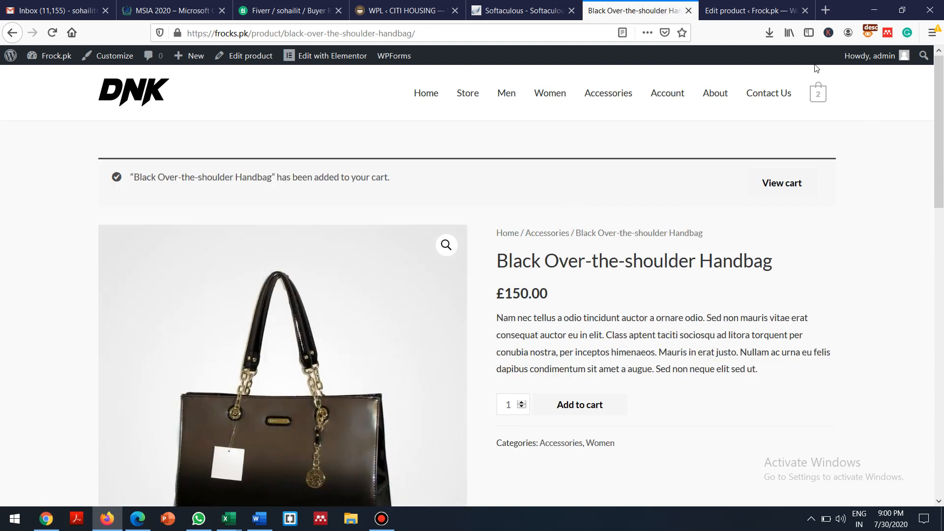
click(819, 98)
mouse_move(814, 95)
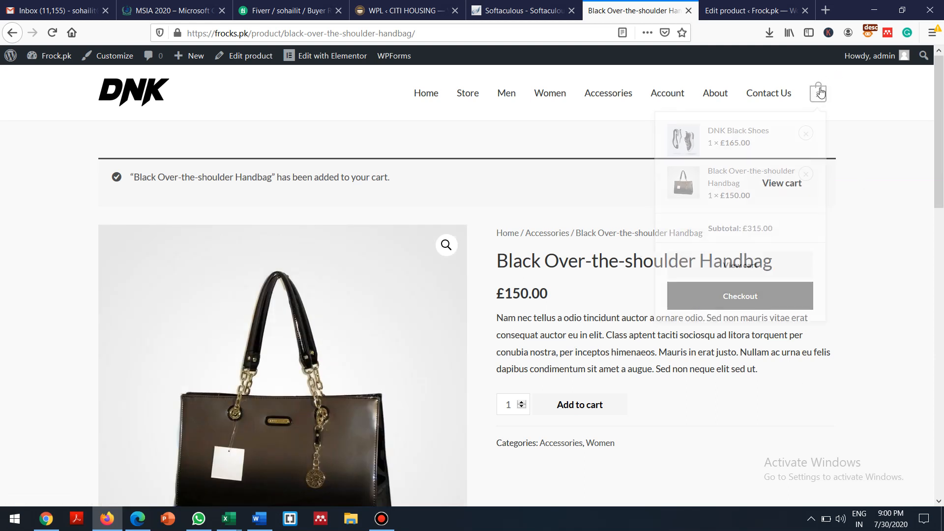
click(728, 264)
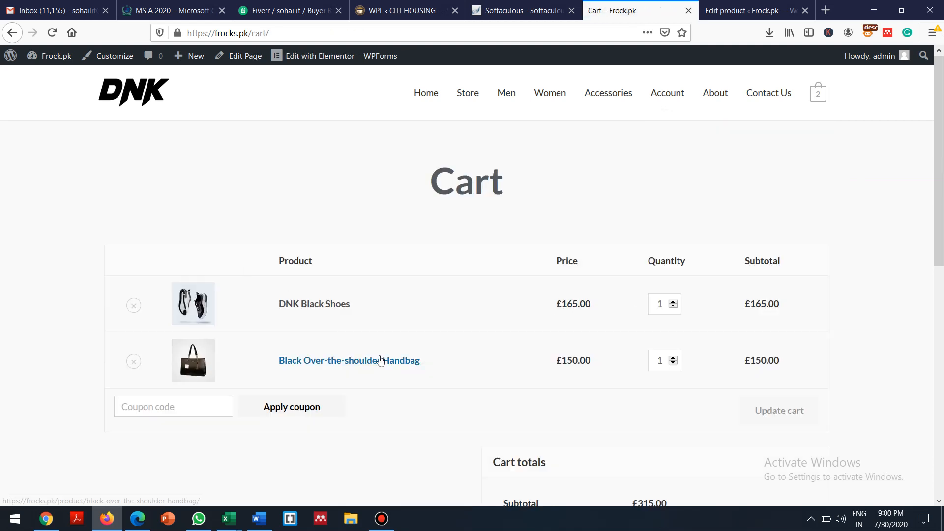
Proceed to checkout for the £315.00 order and scroll through the billing details form
scroll(939, 176, down, 3)
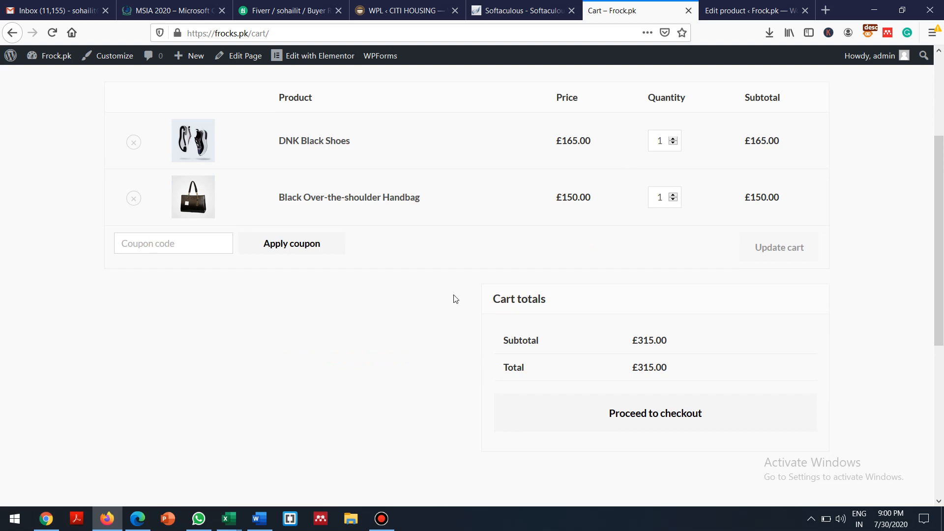
click(618, 419)
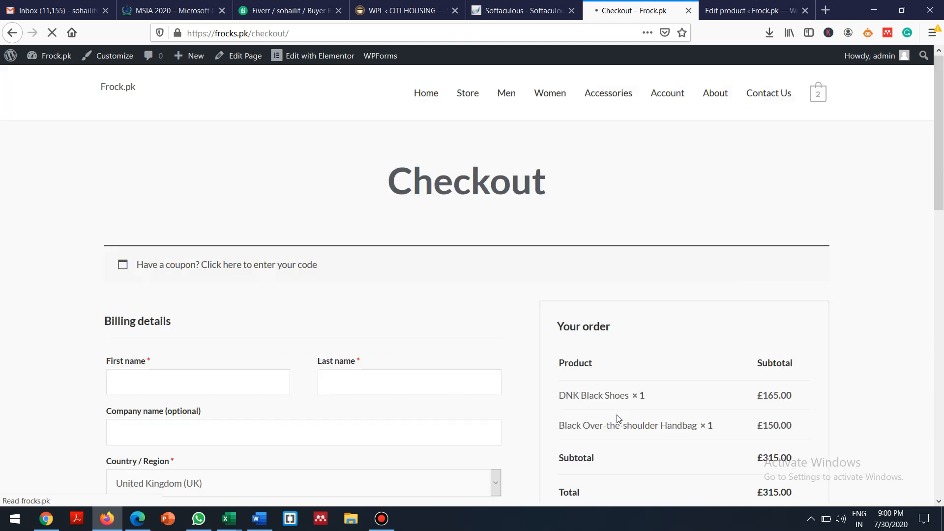
drag(941, 94, 941, 99)
drag(943, 157, 943, 203)
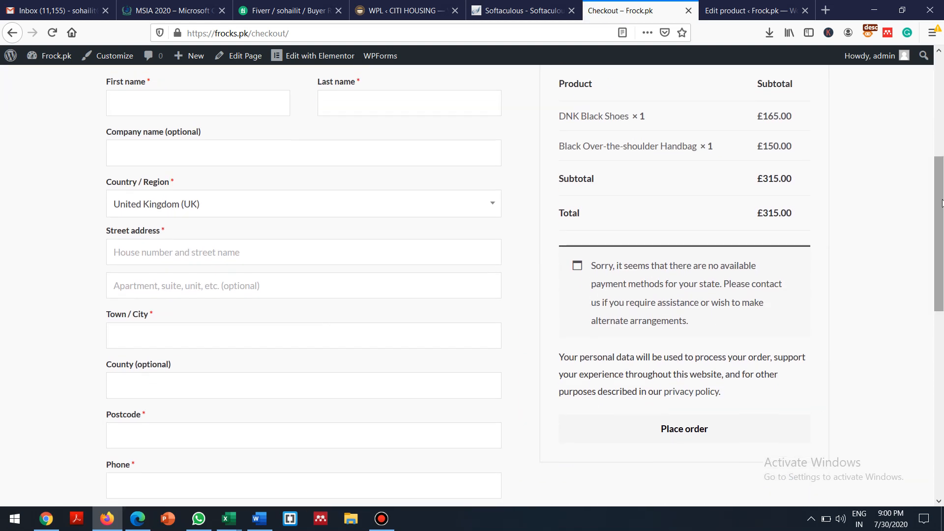
drag(942, 283, 922, 330)
scroll(922, 330, up, 6)
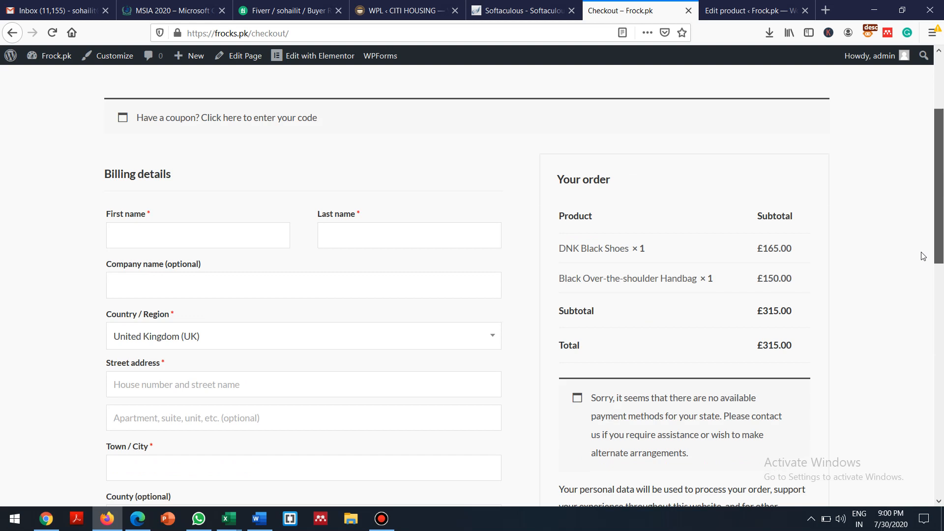
scroll(924, 256, down, 13)
scroll(822, 289, up, 10)
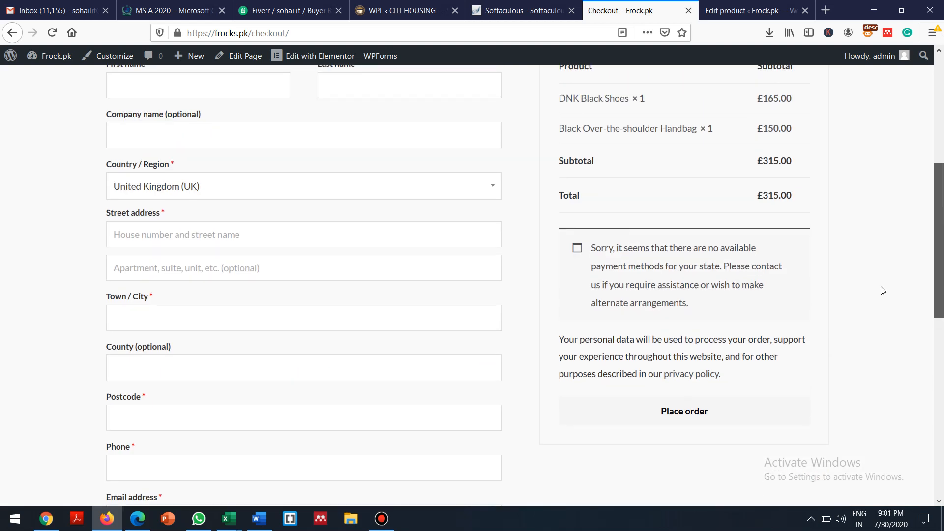
scroll(882, 291, down, 9)
scroll(873, 327, up, 10)
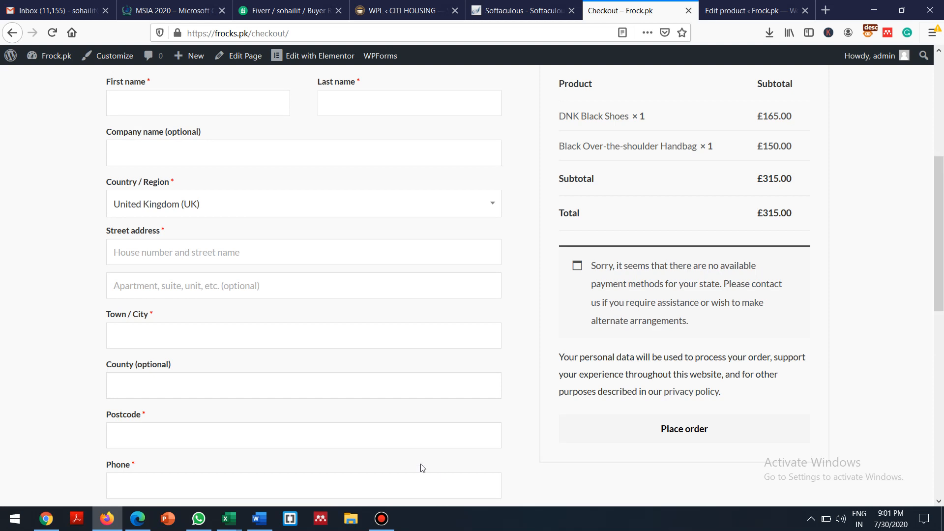
Add an 'E-Catalog' line to the Word notes, then return to the store's checkout page
click(260, 519)
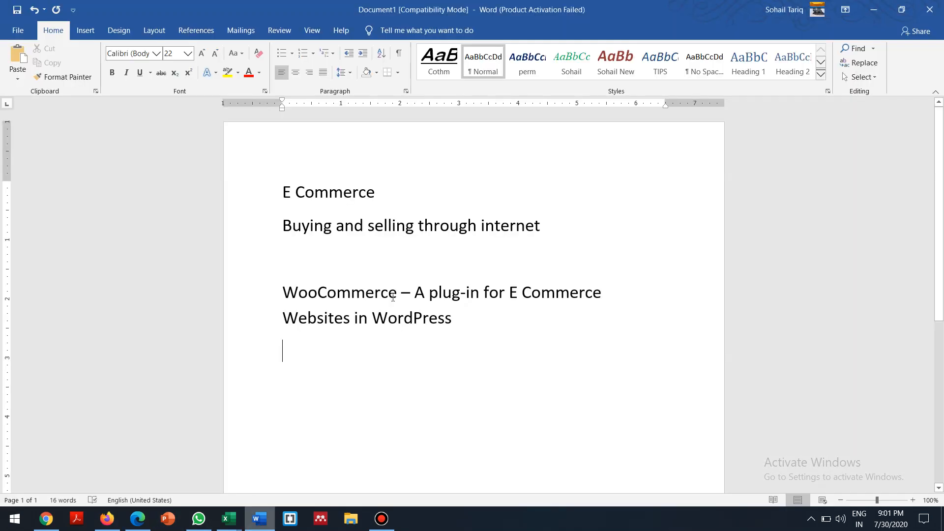
text(Catalo)
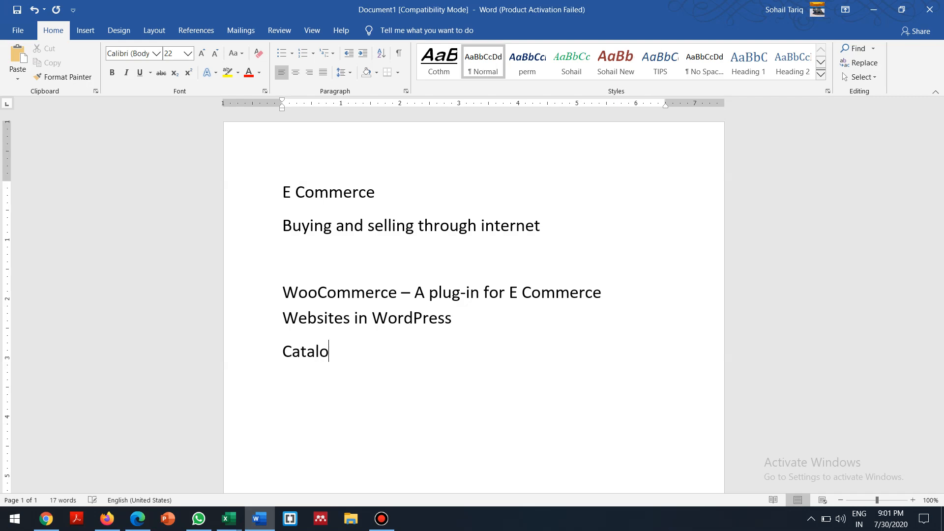
text(g)
key(Home)
text(E-)
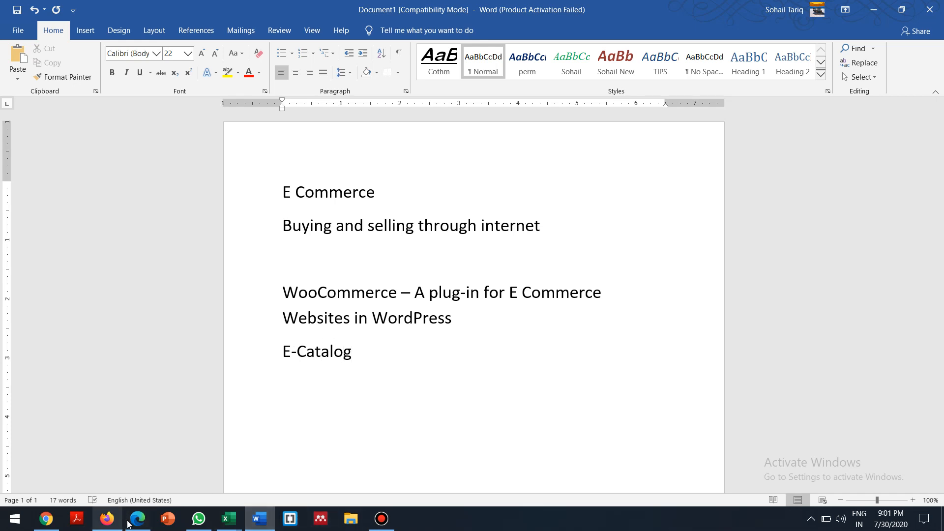
mouse_move(140, 525)
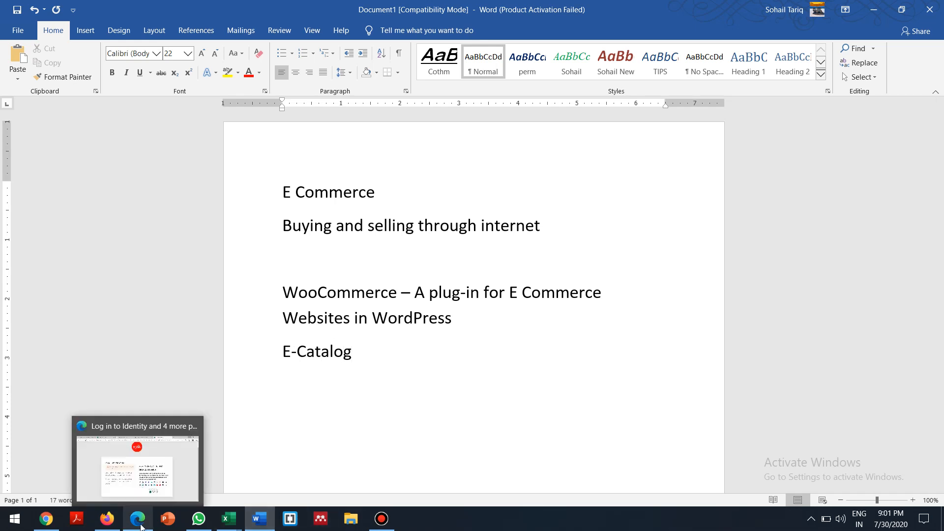
click(107, 519)
scroll(539, 129, up, 5)
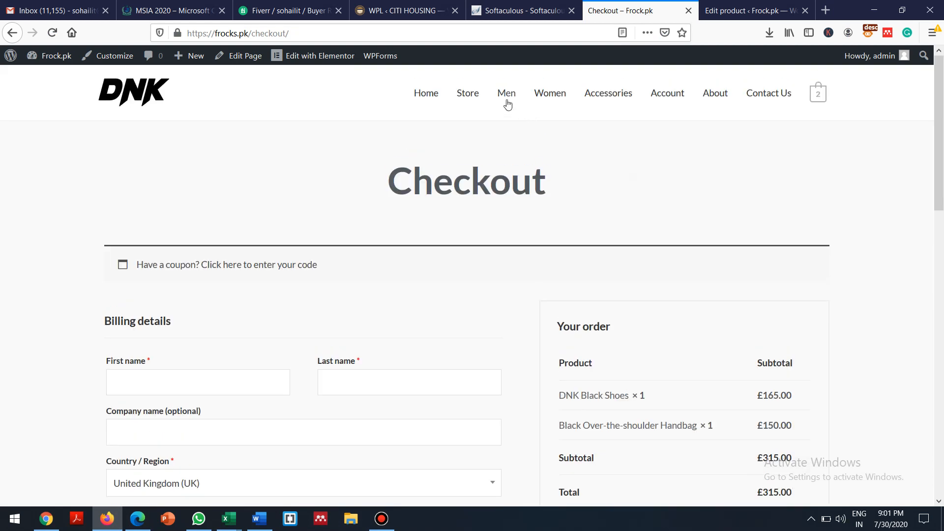
Browse the Men and Accessories categories, ending on the 17-product Women listing
click(505, 99)
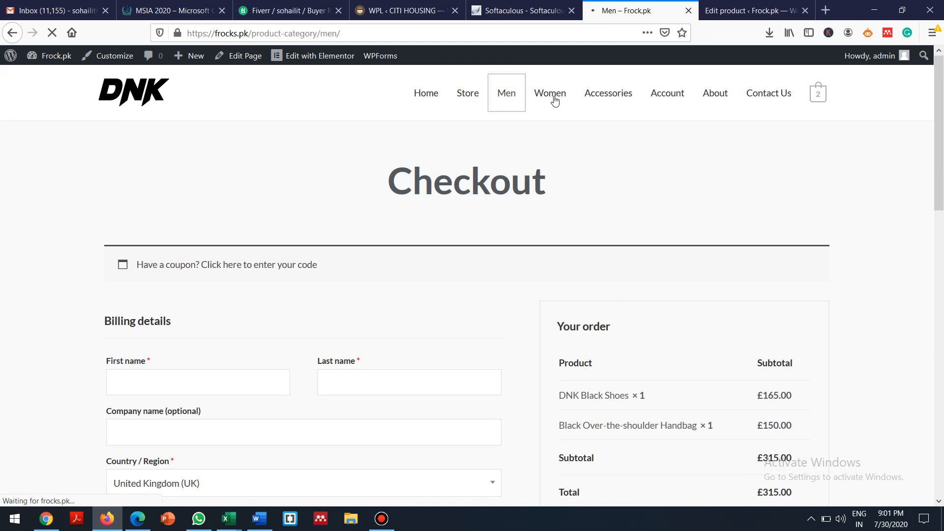
click(608, 99)
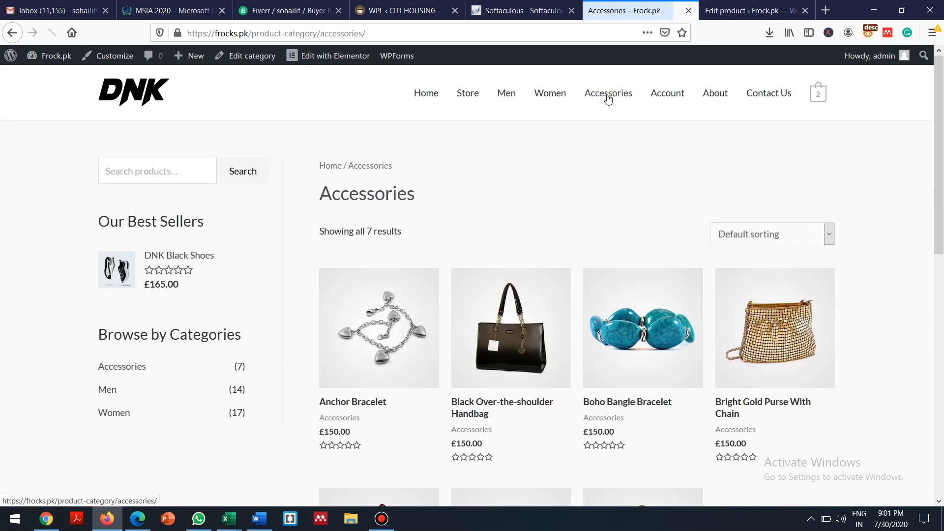
click(545, 98)
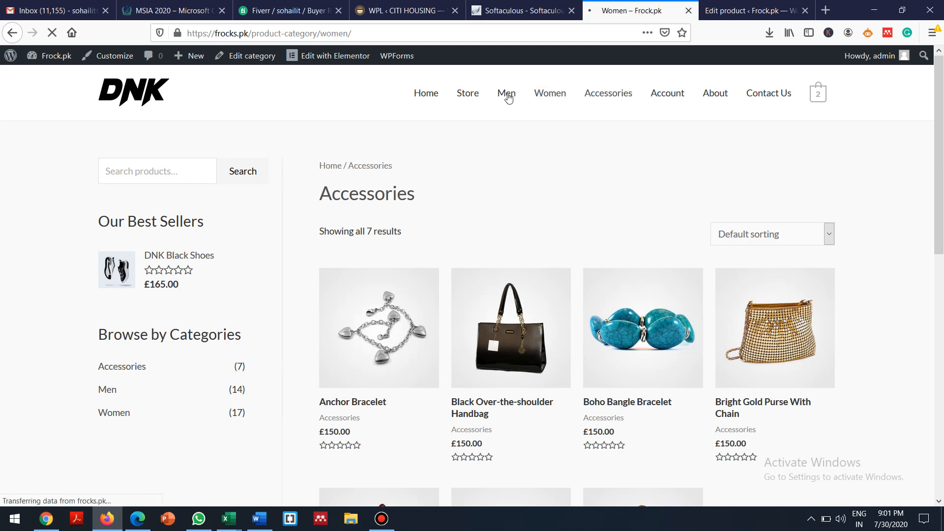
click(508, 98)
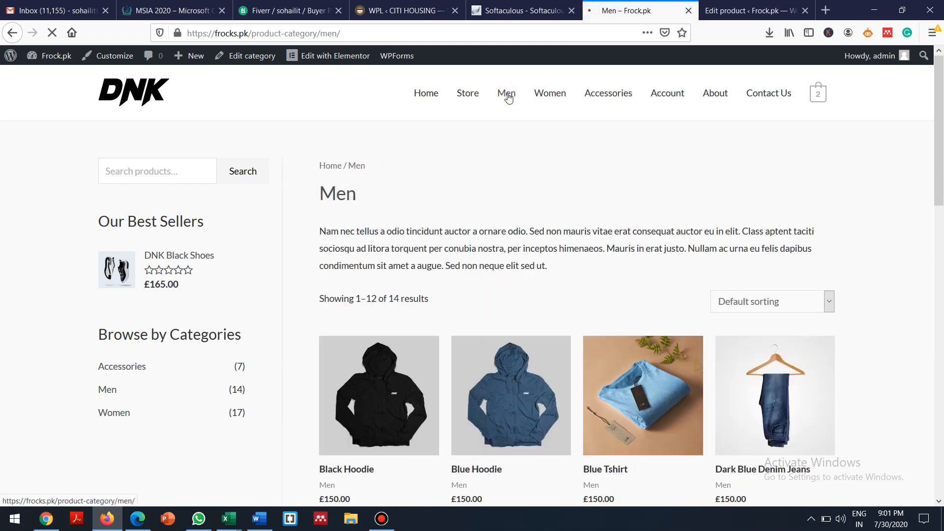
click(551, 94)
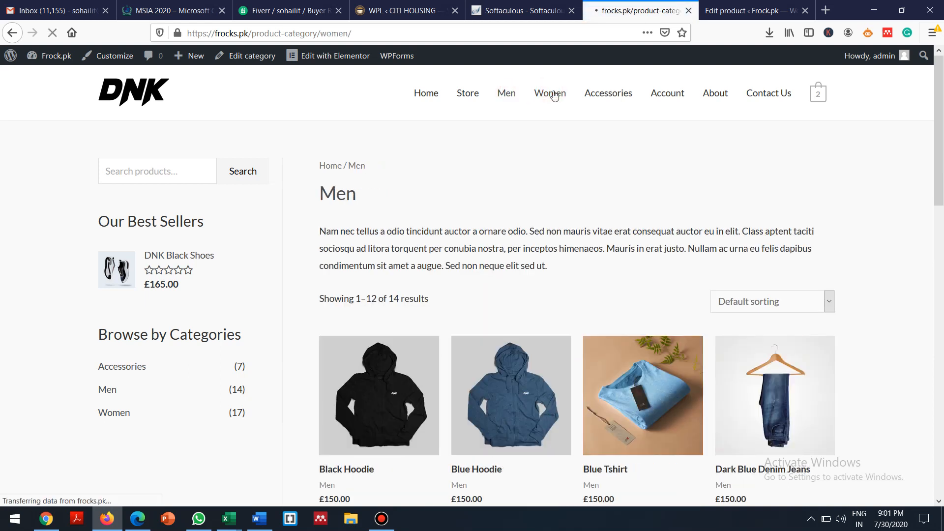
scroll(345, 361, down, 3)
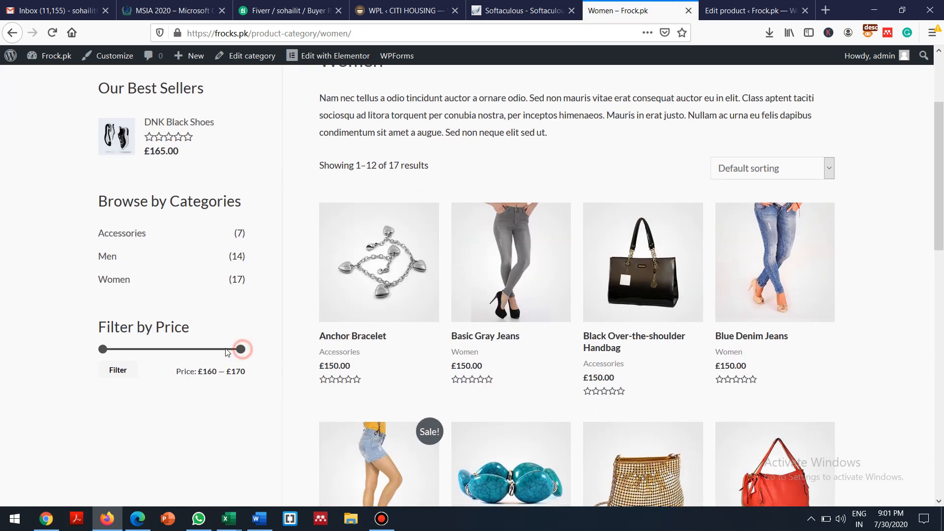
Filter Women products to £160, then to £160–£170, leaving only DNK Black Shoes at £165.00
drag(189, 350, 113, 355)
click(117, 371)
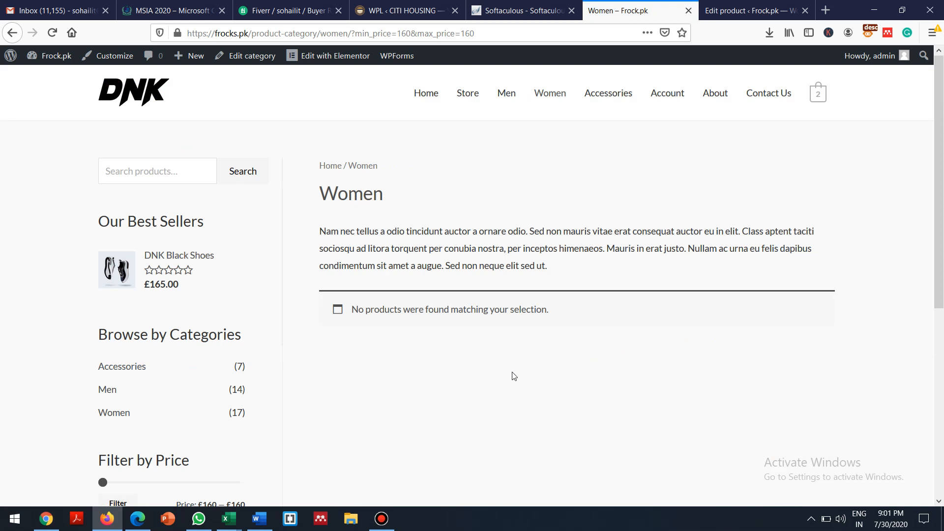
drag(943, 227, 943, 330)
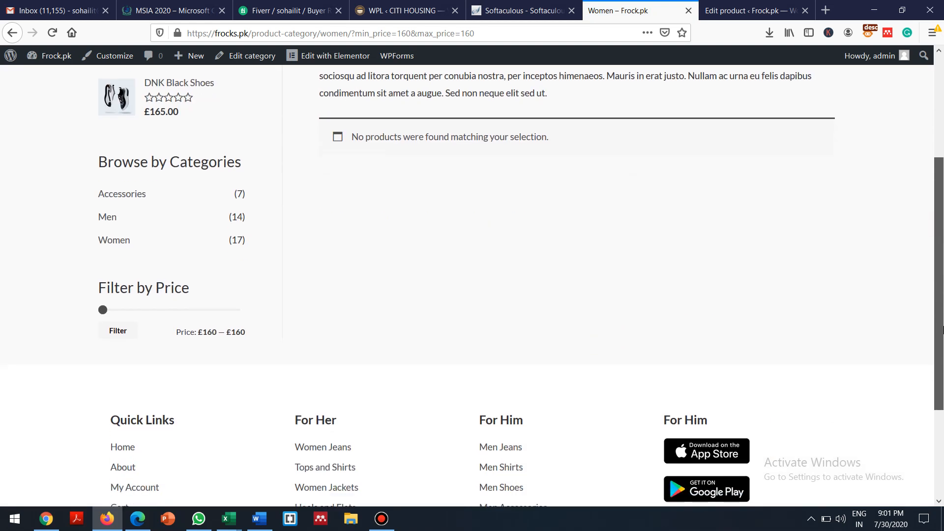
click(102, 310)
drag(121, 309, 178, 309)
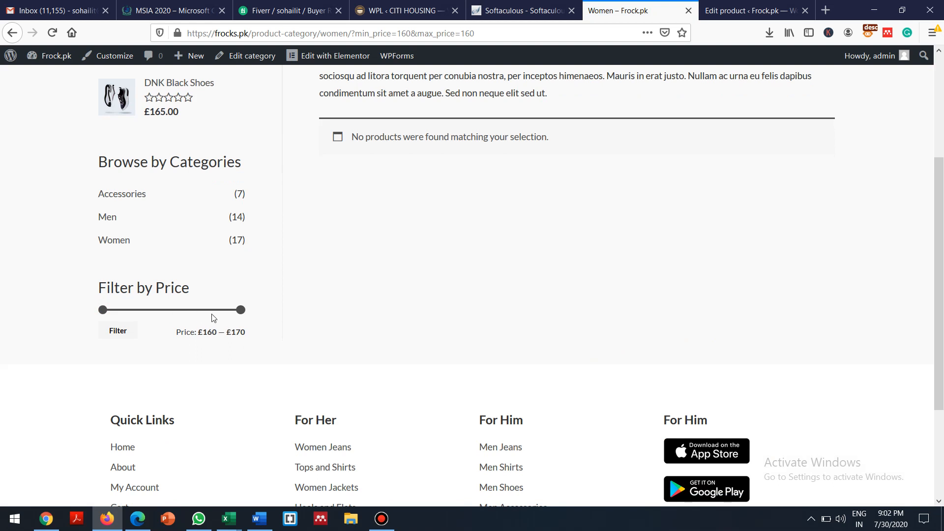
click(115, 333)
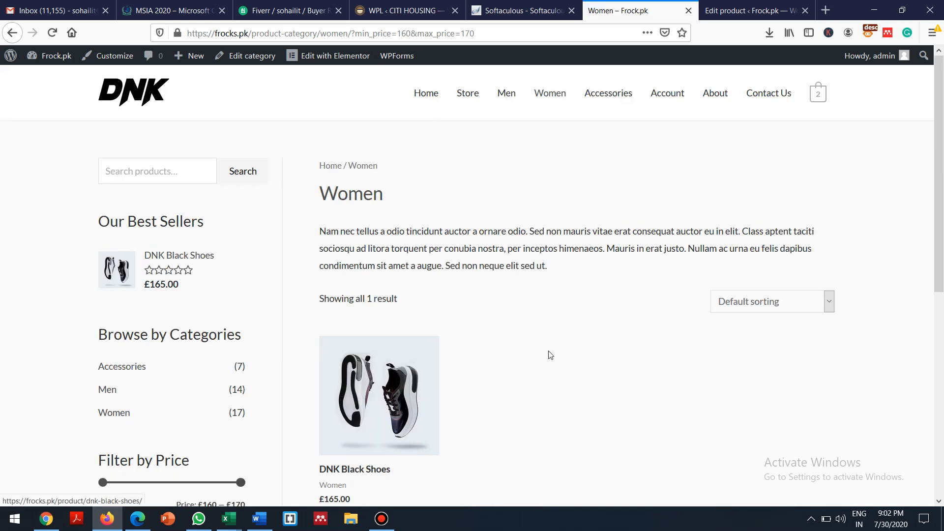
scroll(918, 187, down, 4)
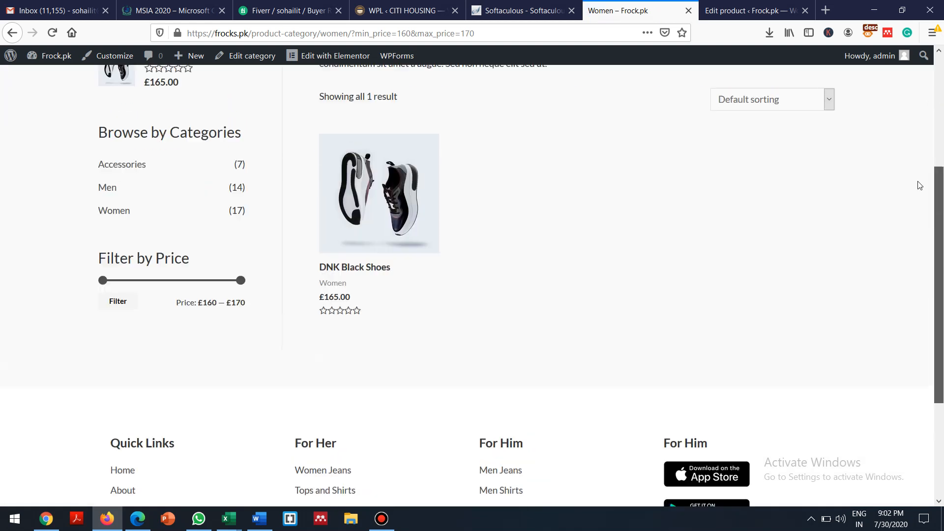
scroll(920, 184, up, 1)
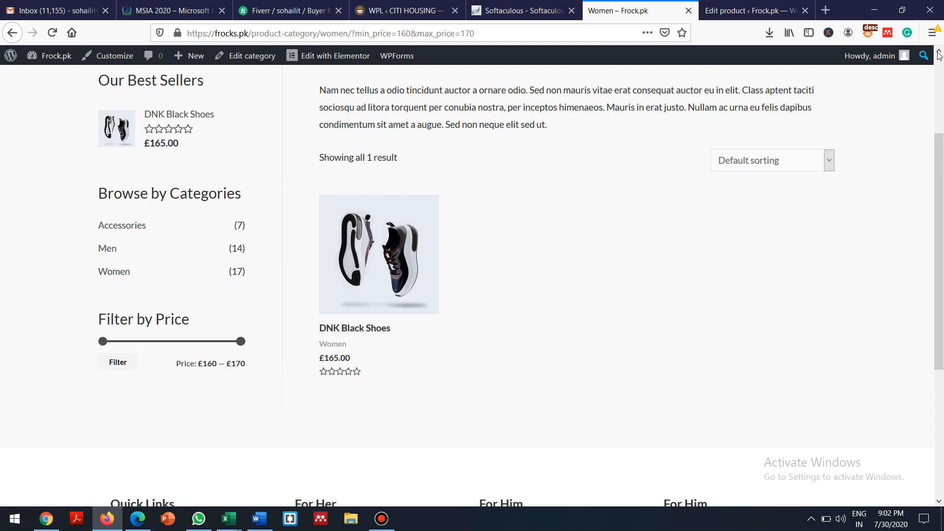
scroll(941, 66, up, 3)
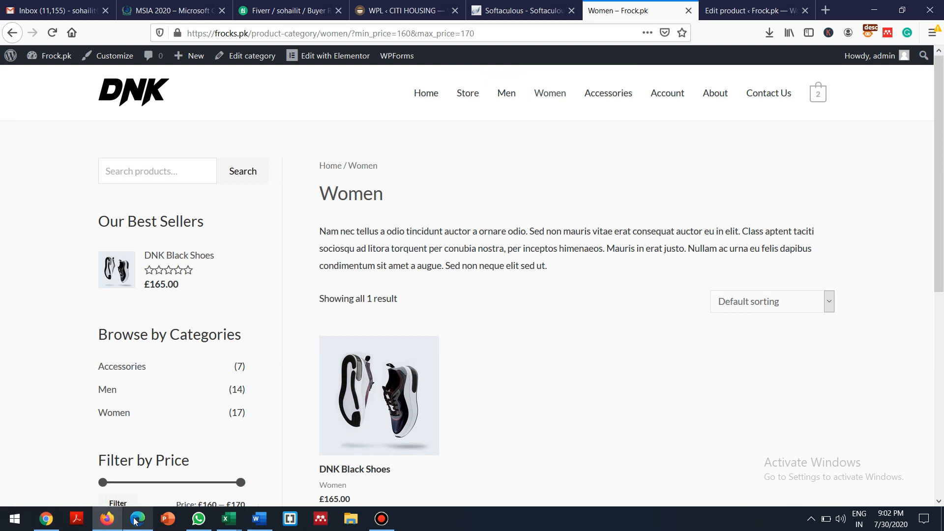
mouse_move(109, 522)
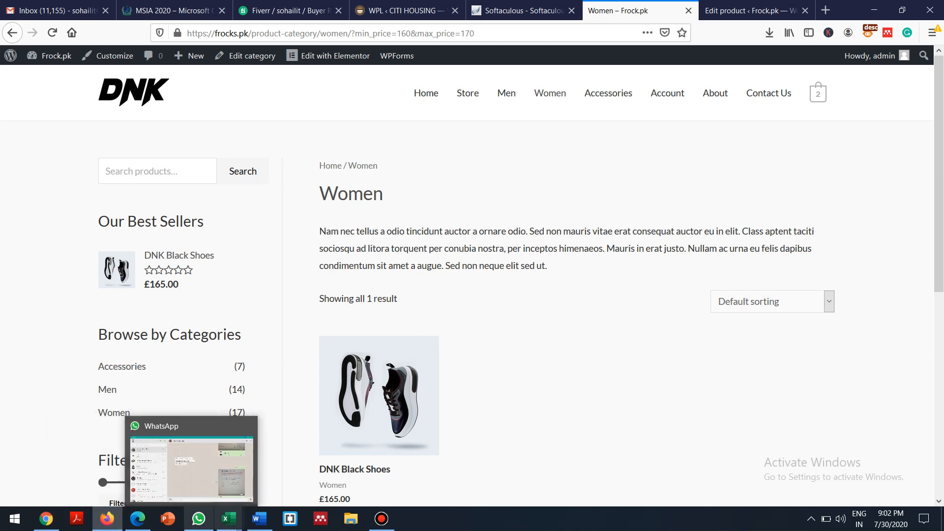
Type 'Shopping Cart' and 'Payment Systems' under E-Catalog in the Word notes
click(256, 521)
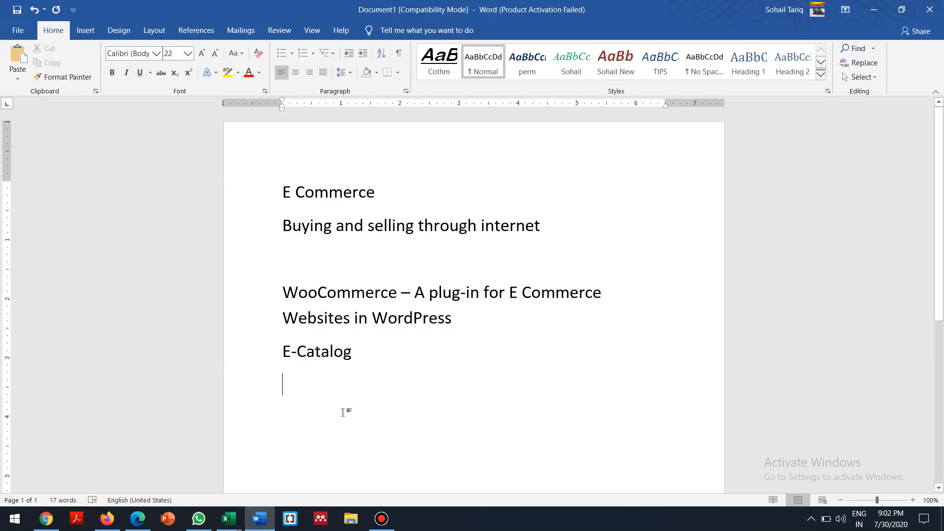
text(Sh)
text(opping)
text( Cart )
text(Payment S)
text(ystems)
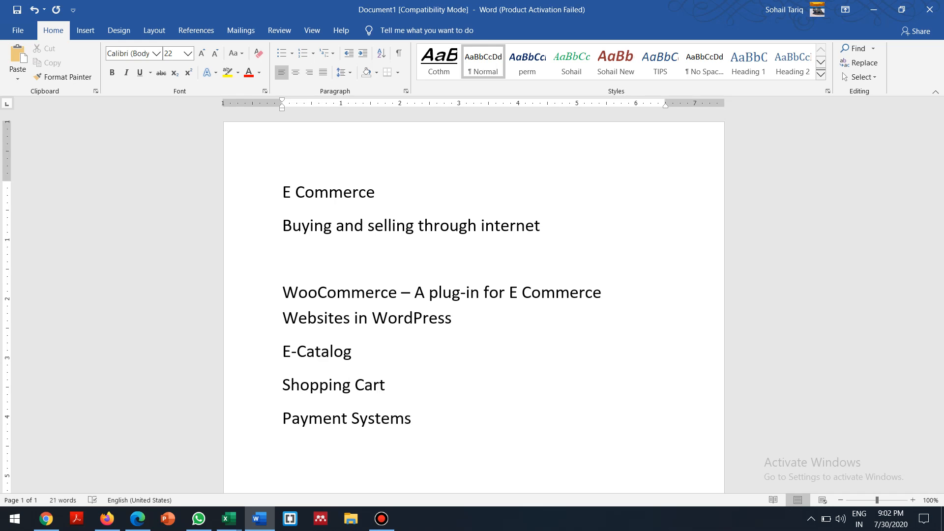
key(Home)
key(shift+Down)
key(shift+Down)
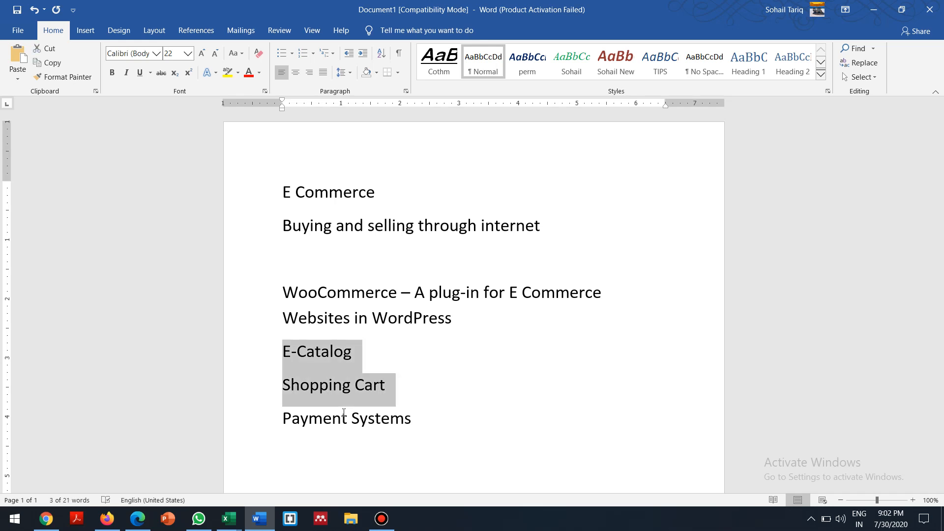
key(Up)
key(Down)
key(shift+Down)
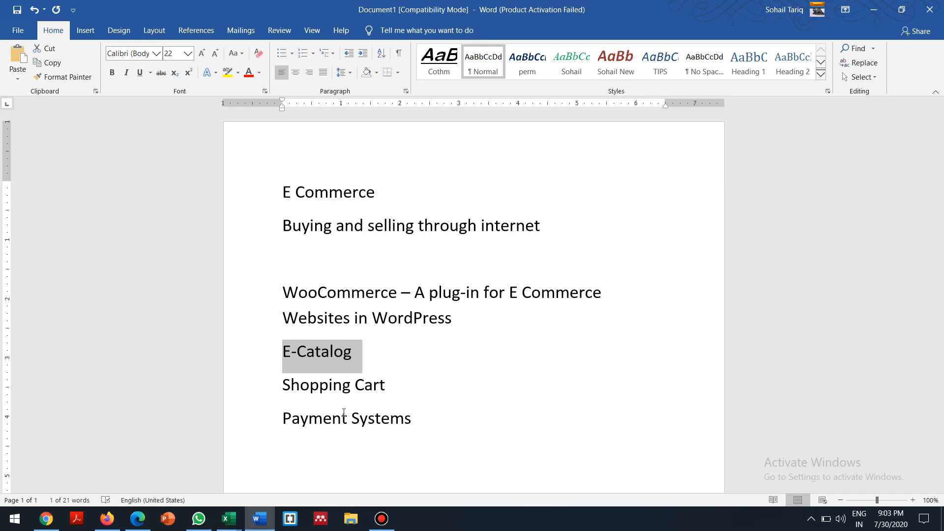
Add a 'Shipment' line below Payment Systems, select the topic list, and return to the store
triple_click(457, 417)
click(465, 426)
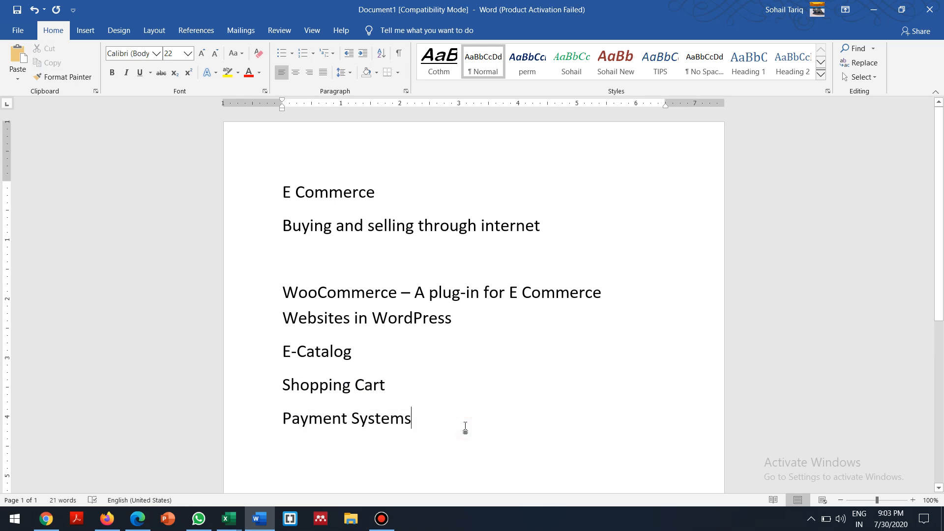
key(Return)
text(Shipment)
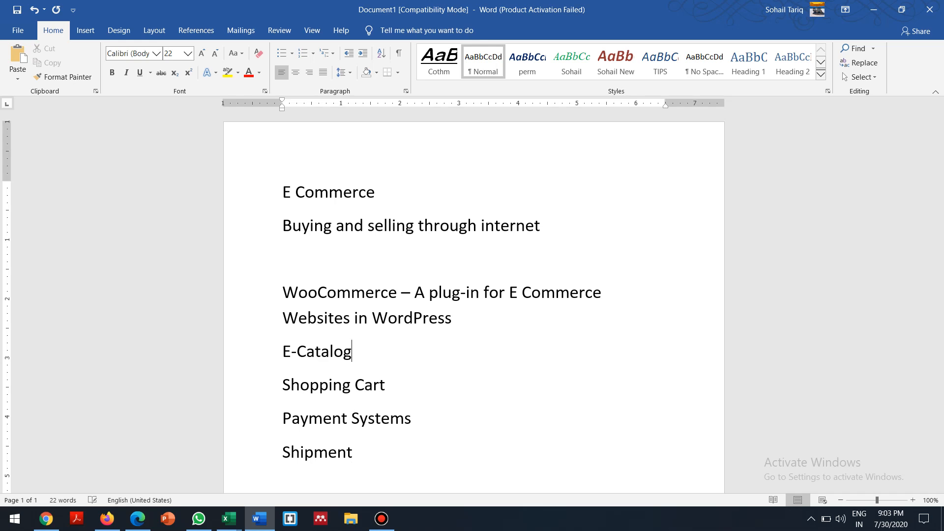
key(Left)
key(shift+Down)
key(shift+Down)
key(shift+Down)
key(shift+Down)
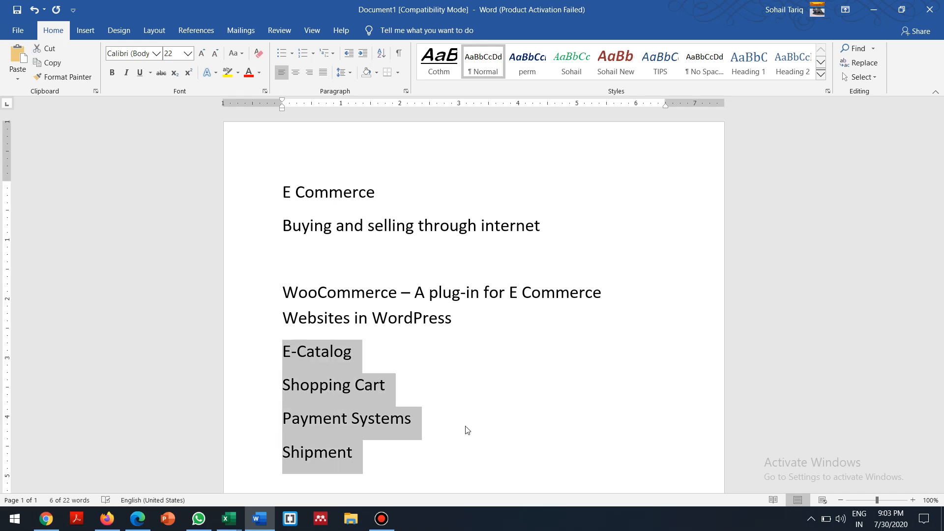
click(107, 519)
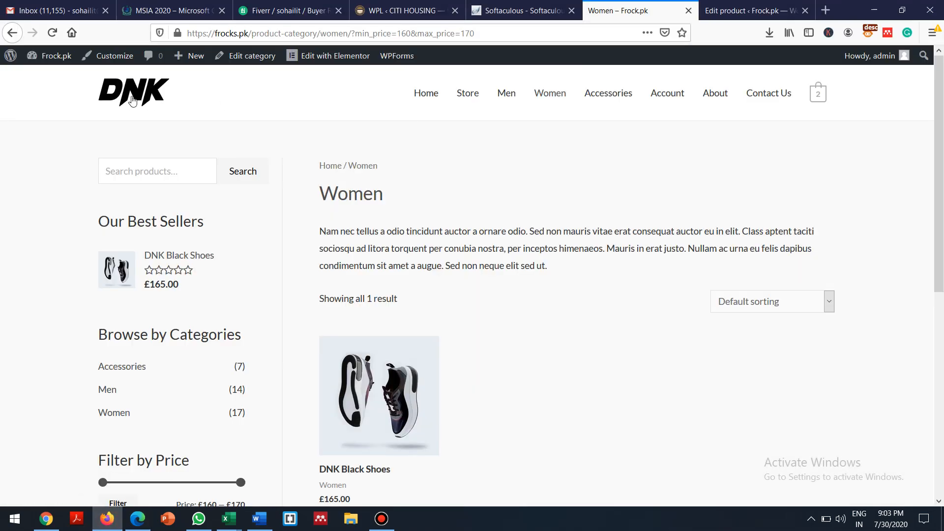
Go from the Frock.pk admin bar to Themes and launch the Astra theme Customizer
mouse_move(63, 62)
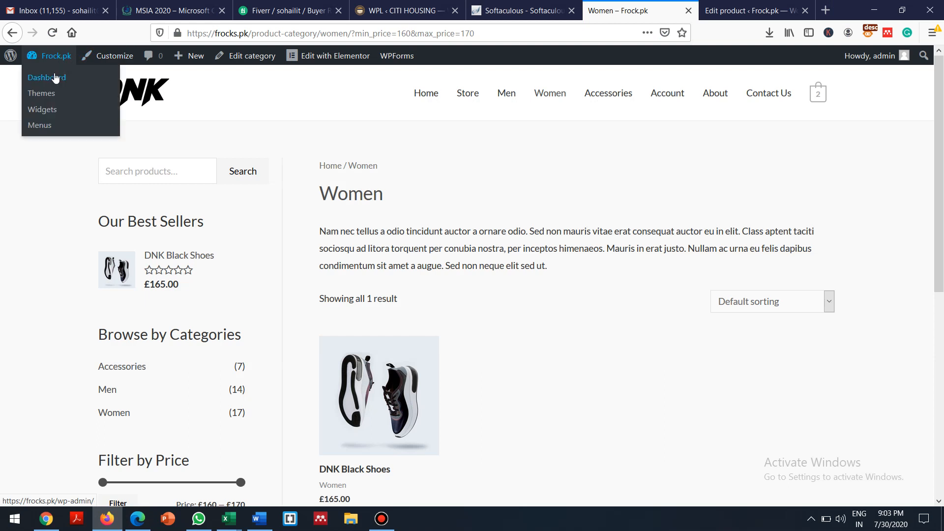
click(44, 90)
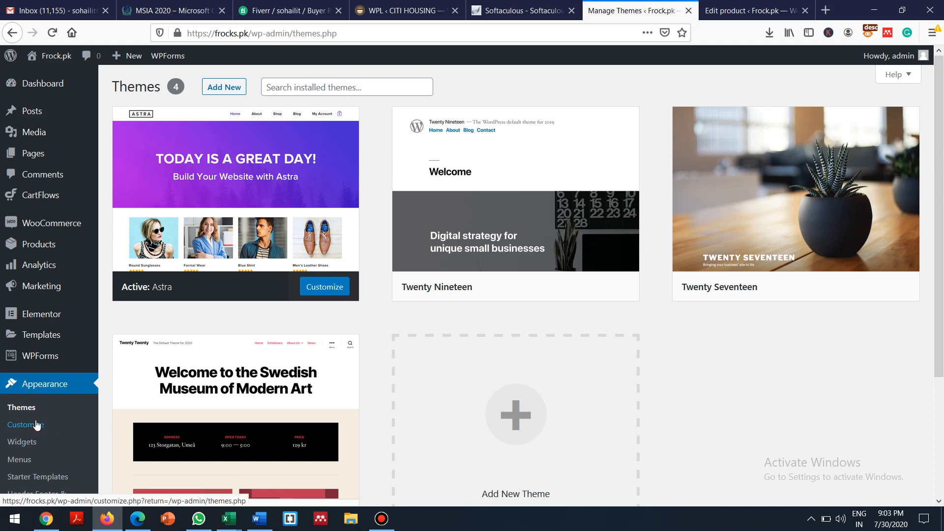
click(37, 424)
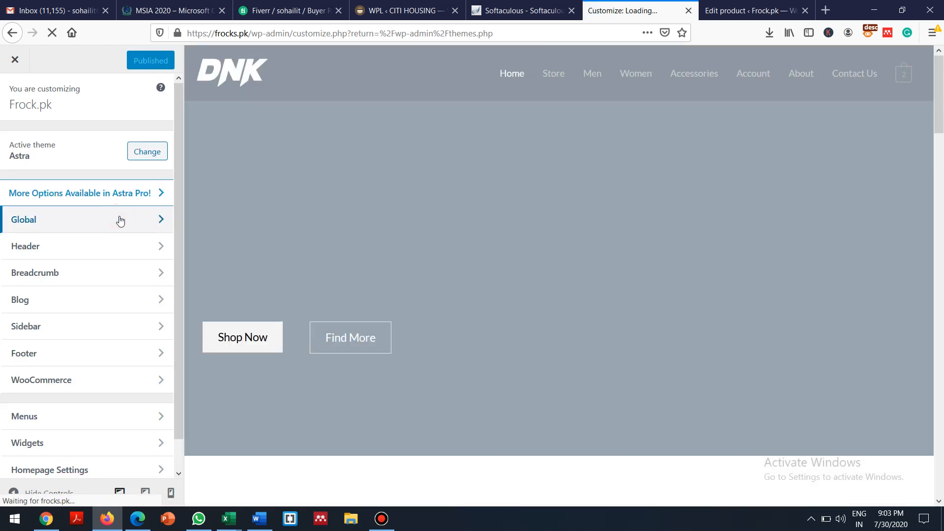
Look over the Global base and headings typography, then open Header > Site Identity showing the DNK logo
click(120, 220)
click(155, 140)
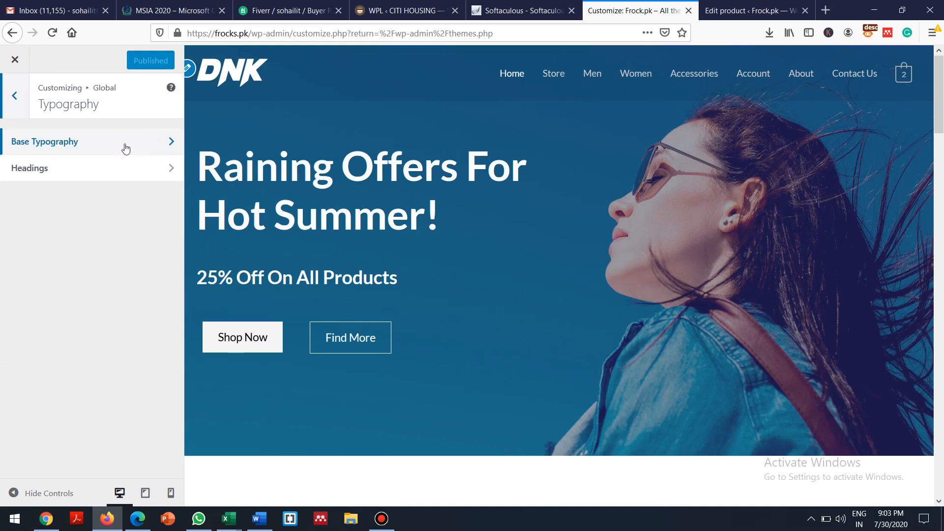
click(125, 145)
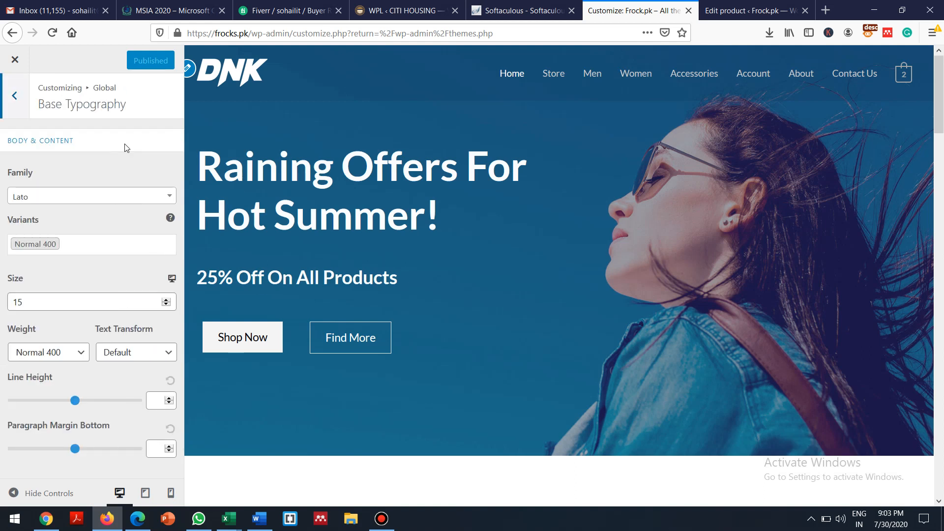
click(13, 97)
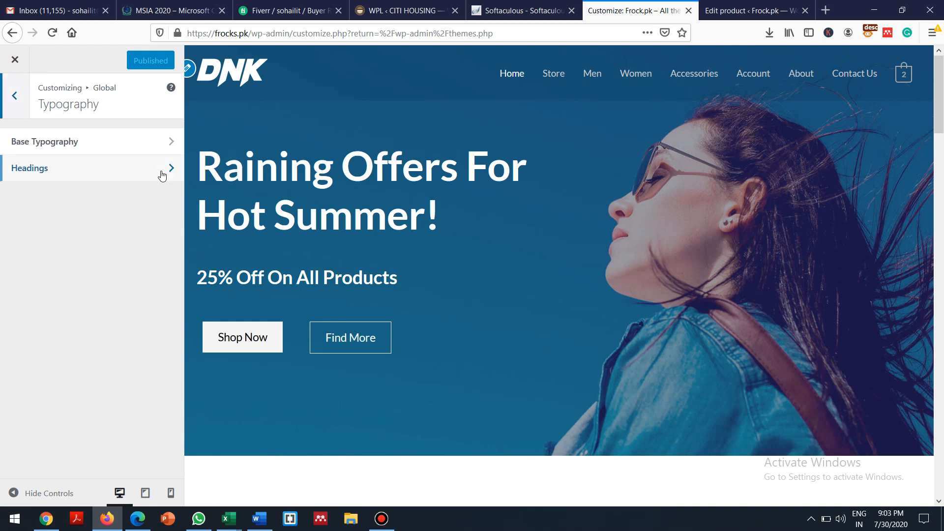
click(155, 172)
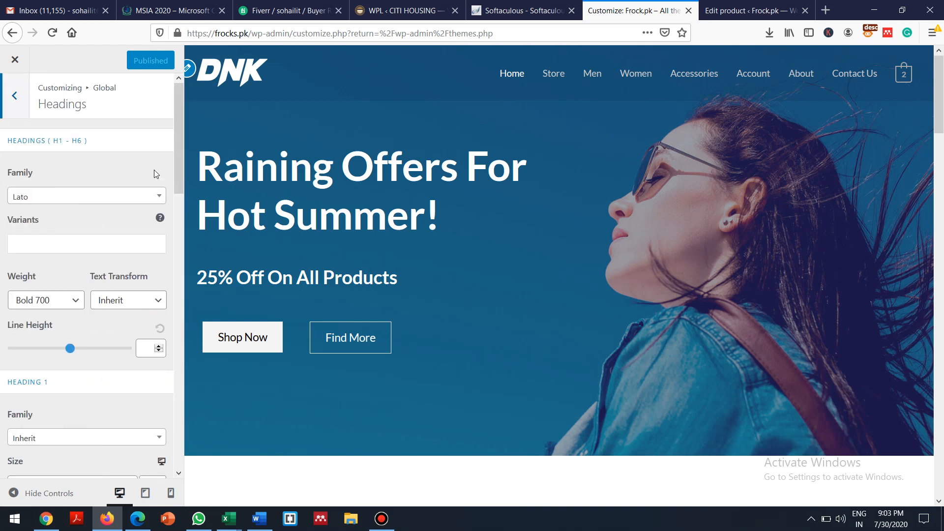
drag(179, 186, 186, 62)
click(14, 97)
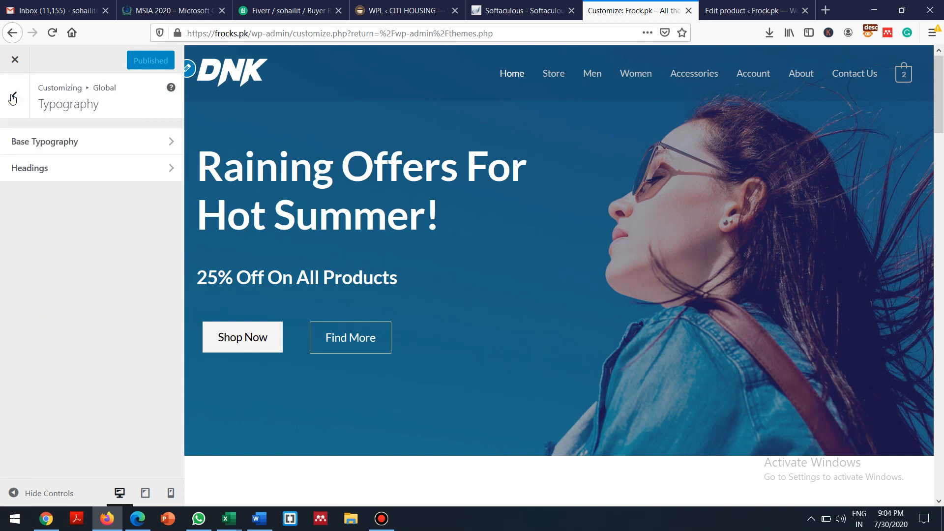
click(11, 100)
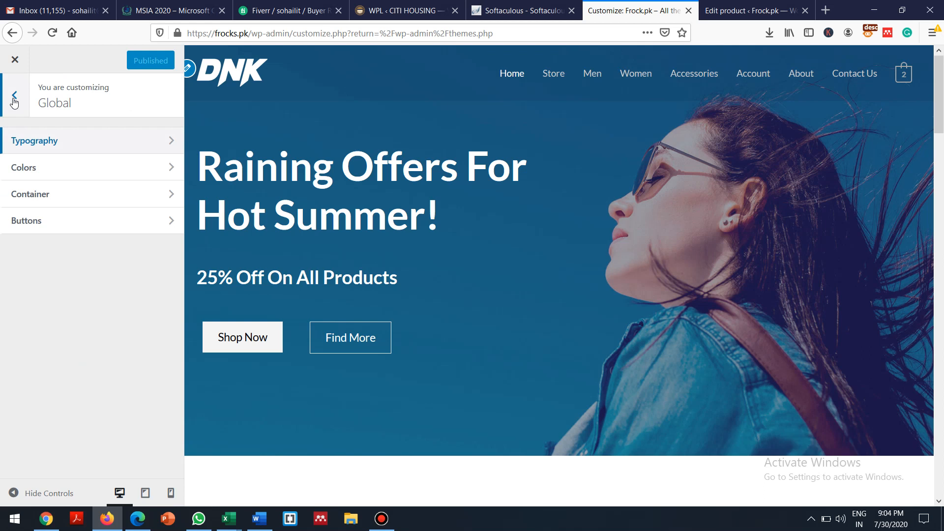
click(14, 100)
click(68, 246)
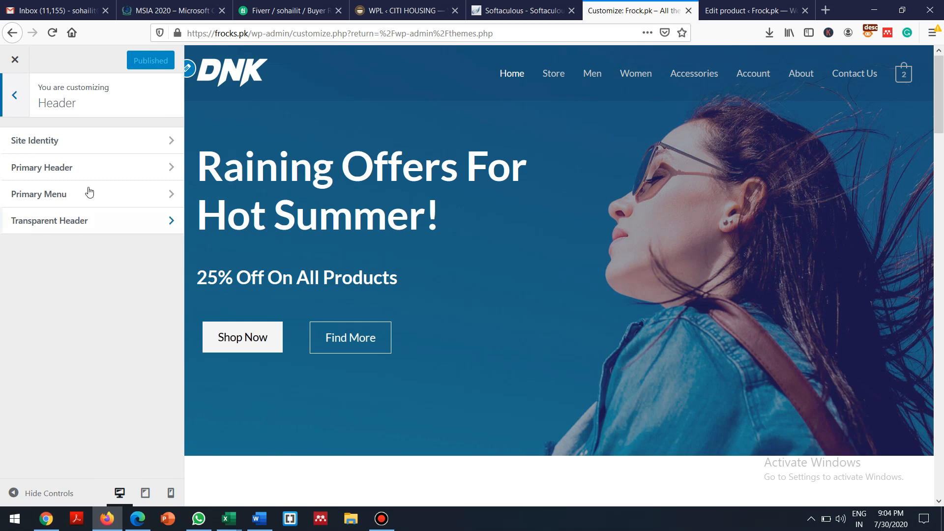
click(73, 141)
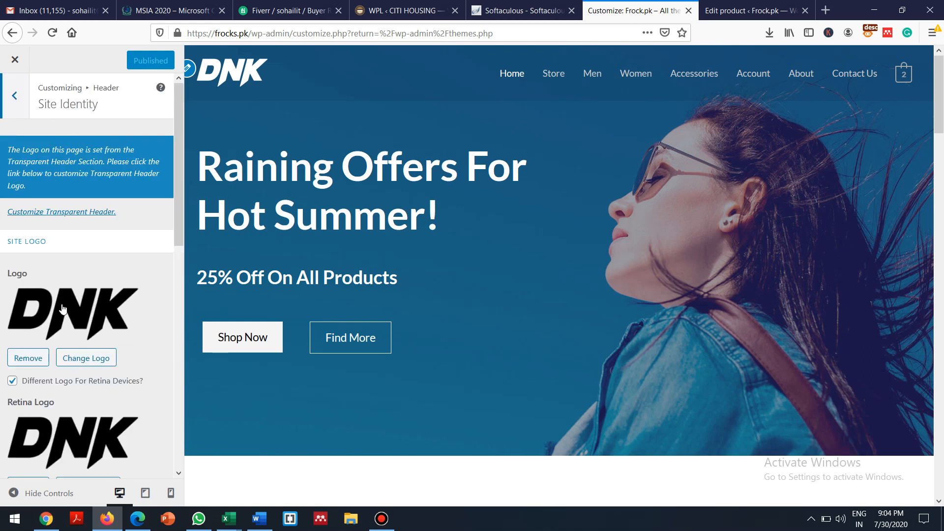
Replace the logo by uploading jannat-logo.jpg from the Desktop into the Media Library
click(80, 362)
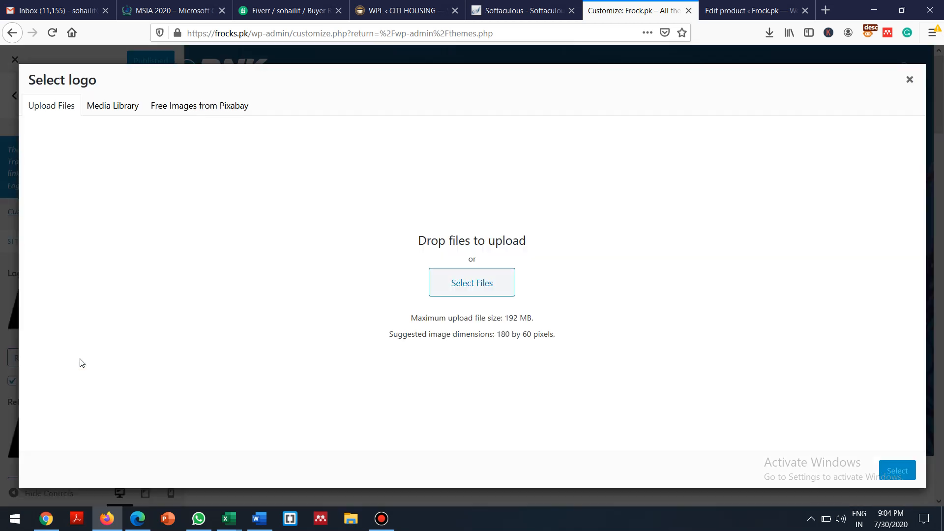
click(470, 285)
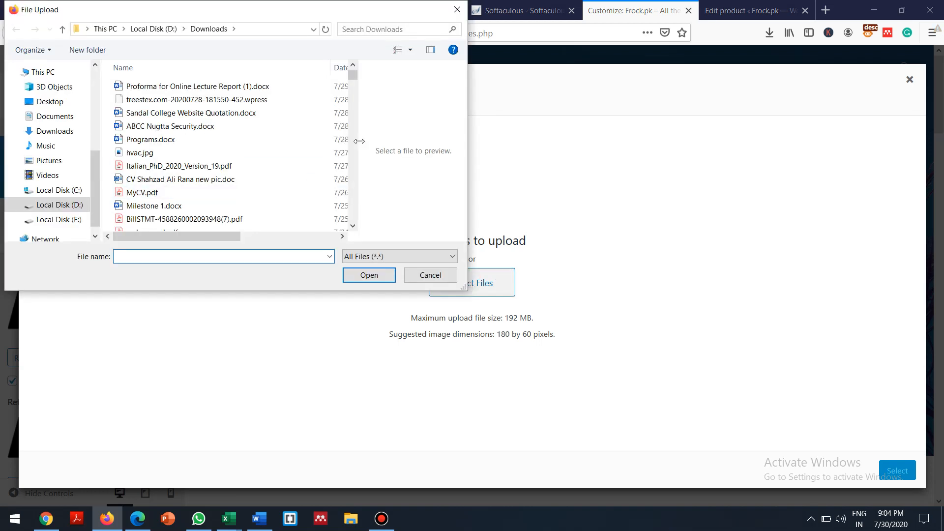
click(49, 102)
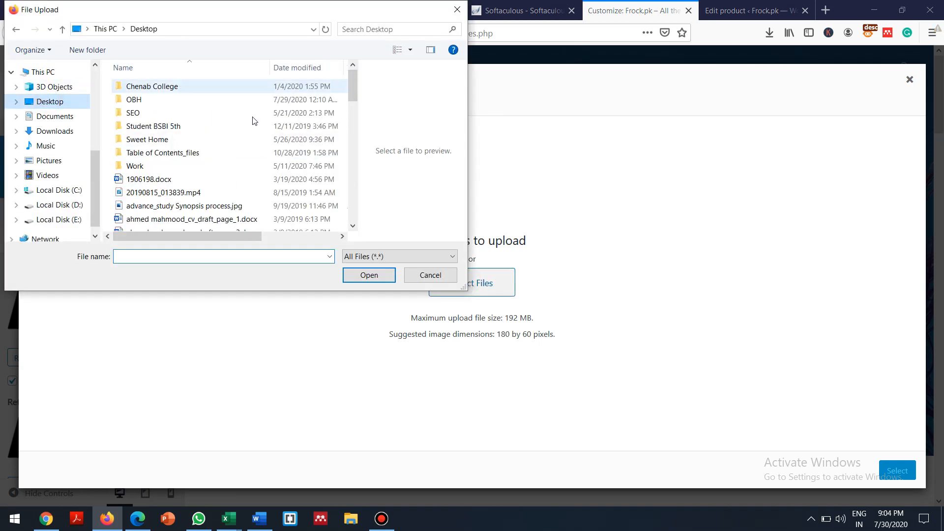
click(357, 198)
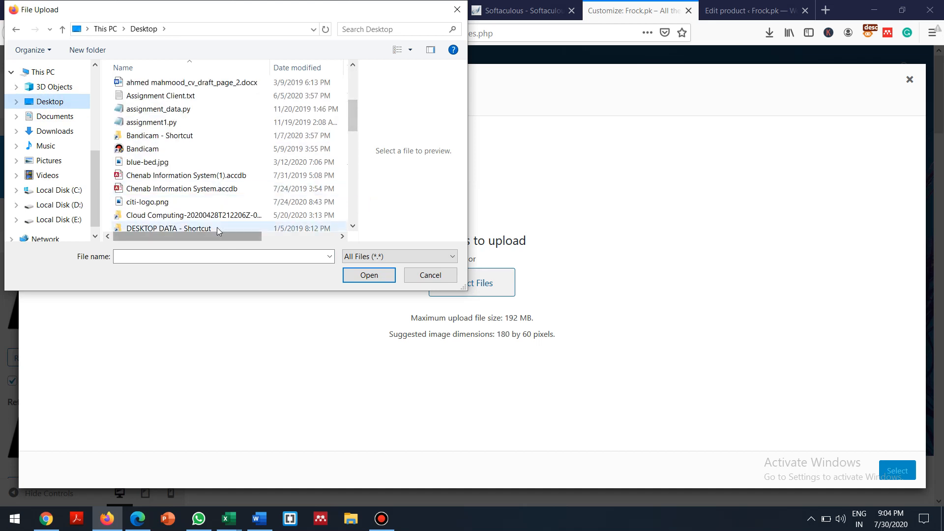
click(355, 215)
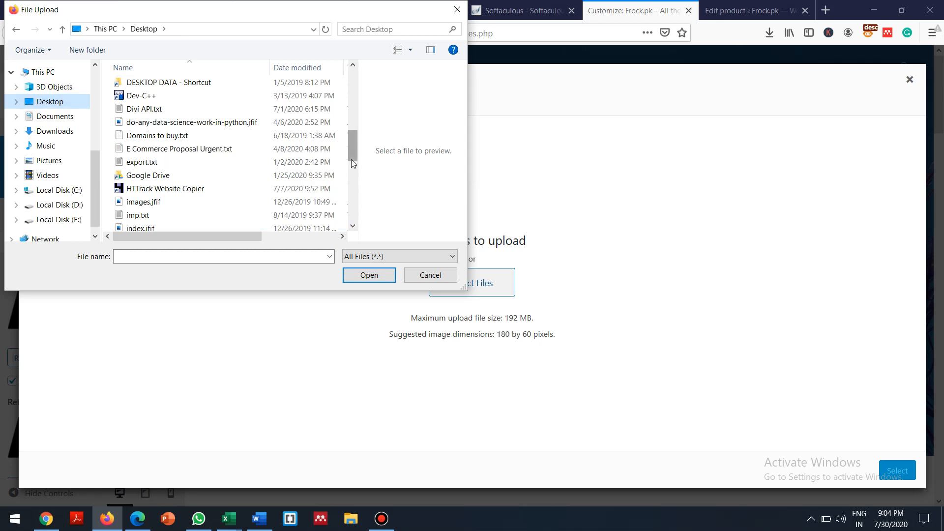
mouse_move(350, 146)
mouse_down()
mouse_move(350, 206)
mouse_move(344, 131)
mouse_up()
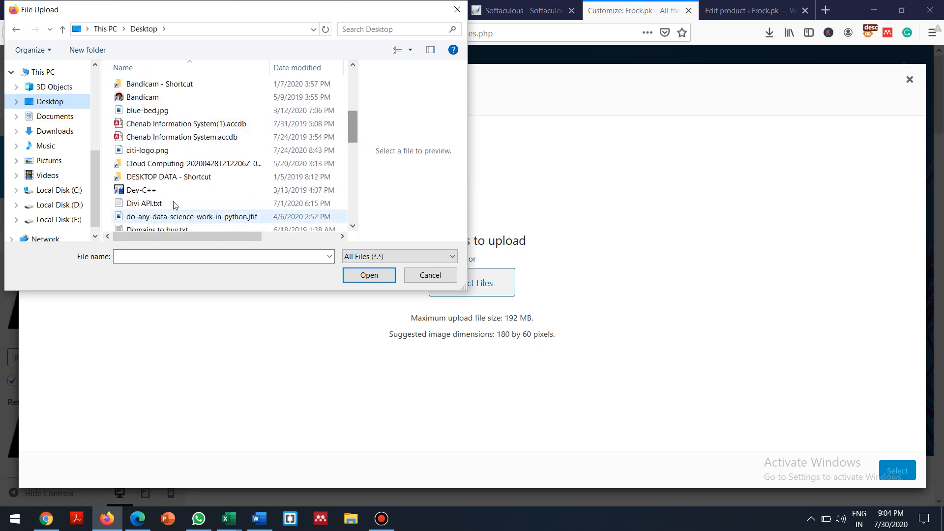
click(155, 205)
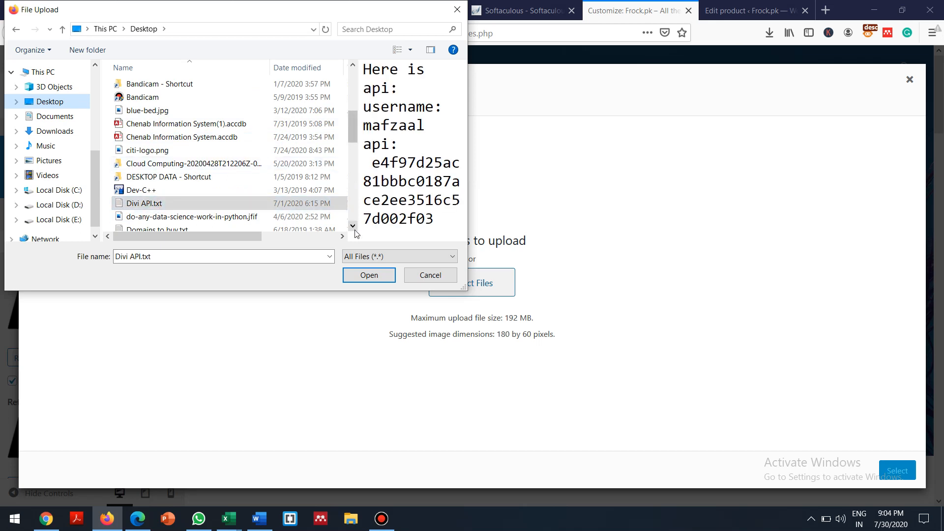
drag(353, 227, 352, 234)
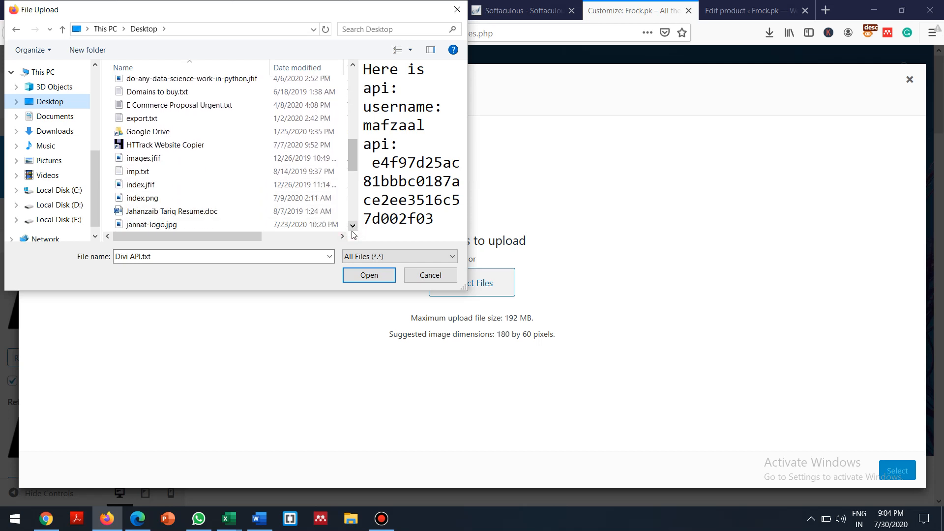
double_click(150, 224)
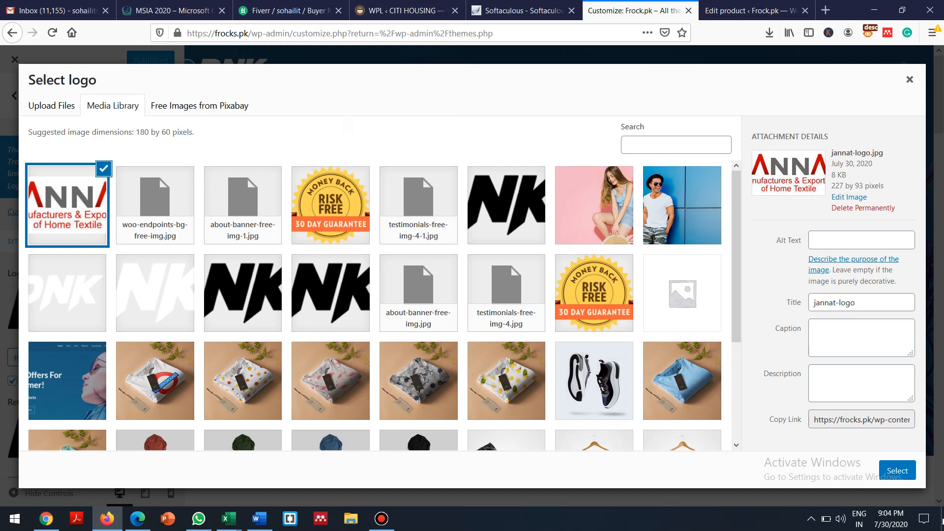
Set the cropped jannat-logo.jpg as the site logo and as the retina logo
click(897, 471)
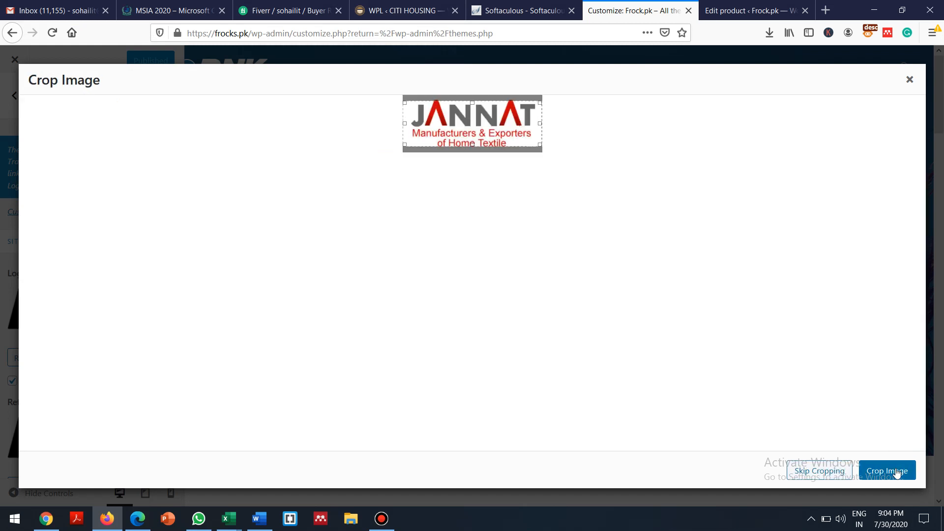
click(893, 471)
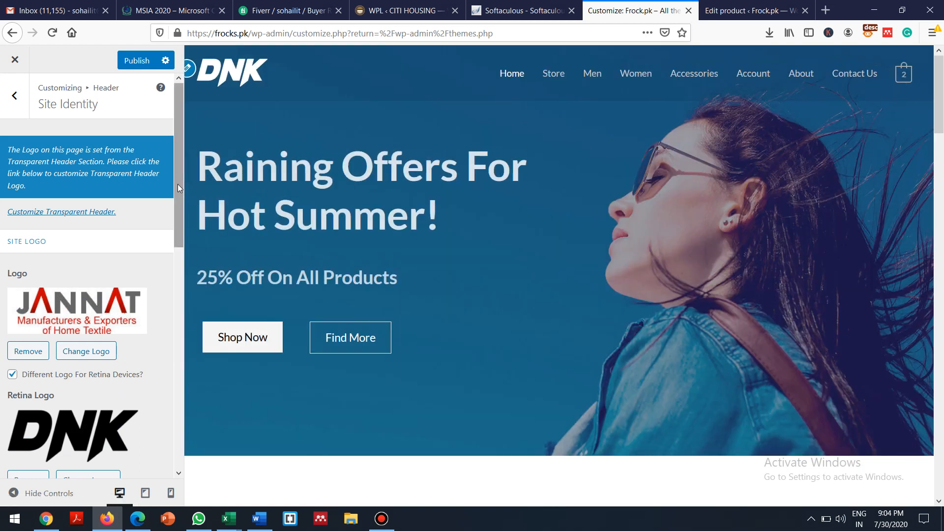
drag(178, 184, 178, 295)
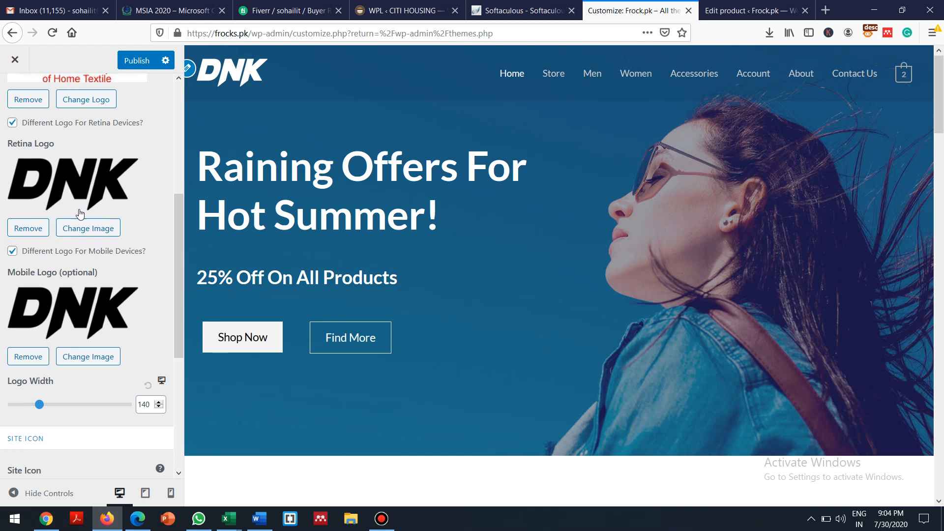
click(89, 228)
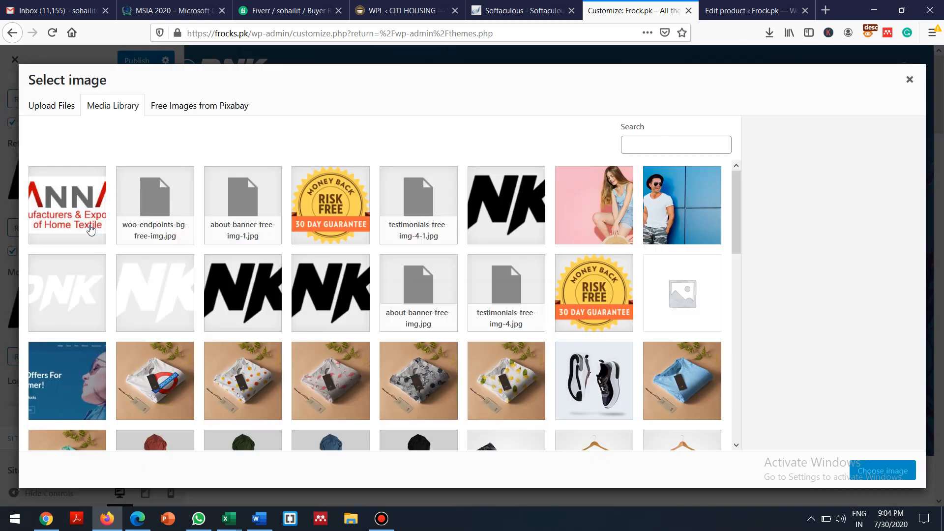
click(71, 220)
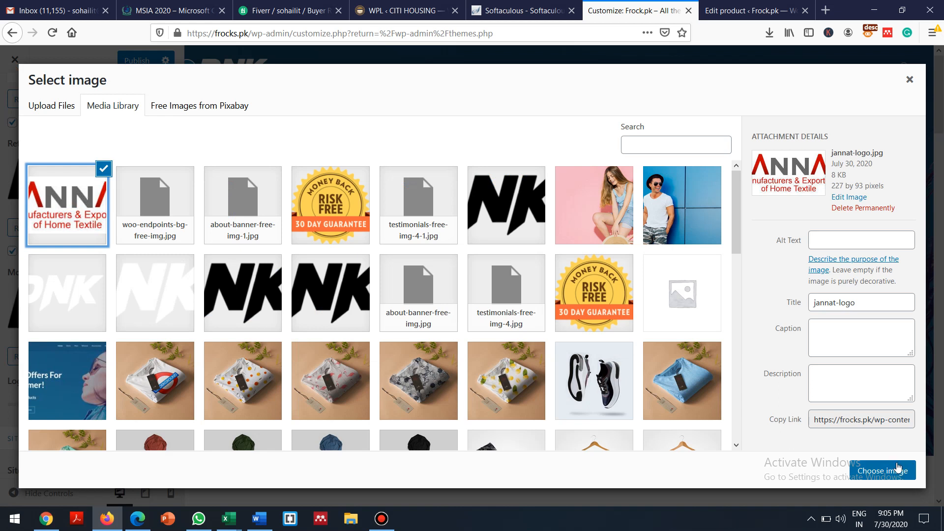
click(888, 474)
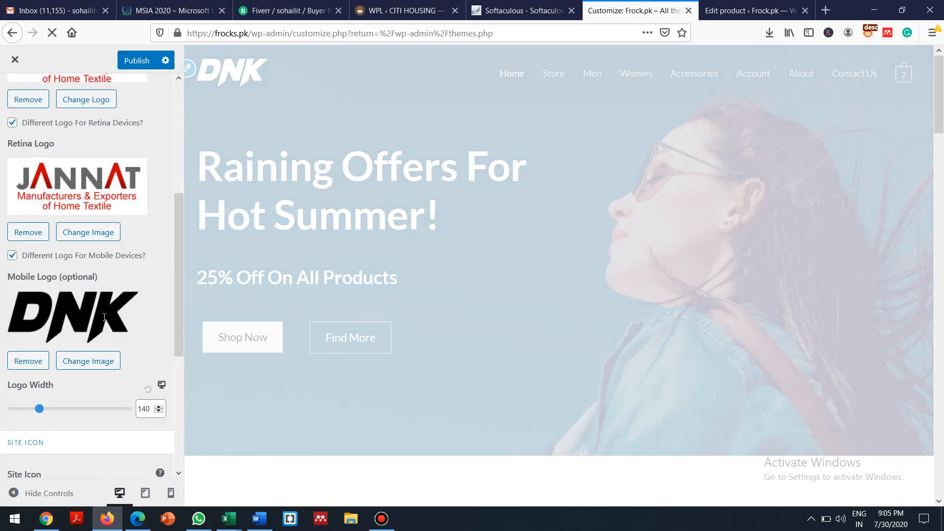
Make the JANNAT logo the mobile logo too and publish the Customizer changes
click(87, 365)
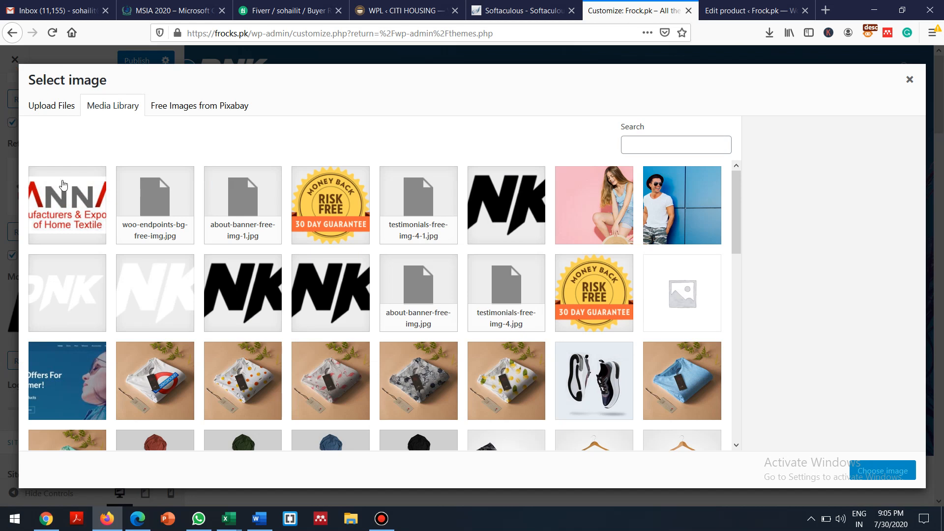
click(58, 198)
click(885, 471)
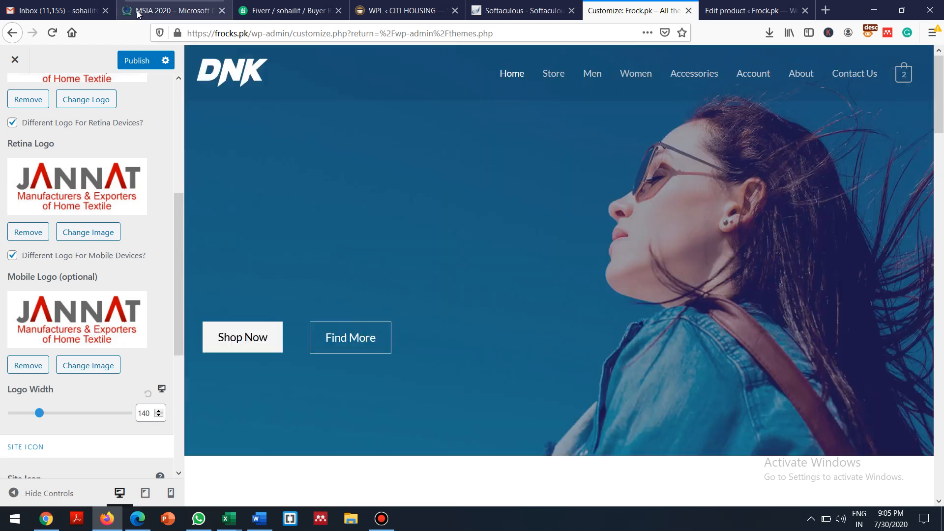
click(131, 60)
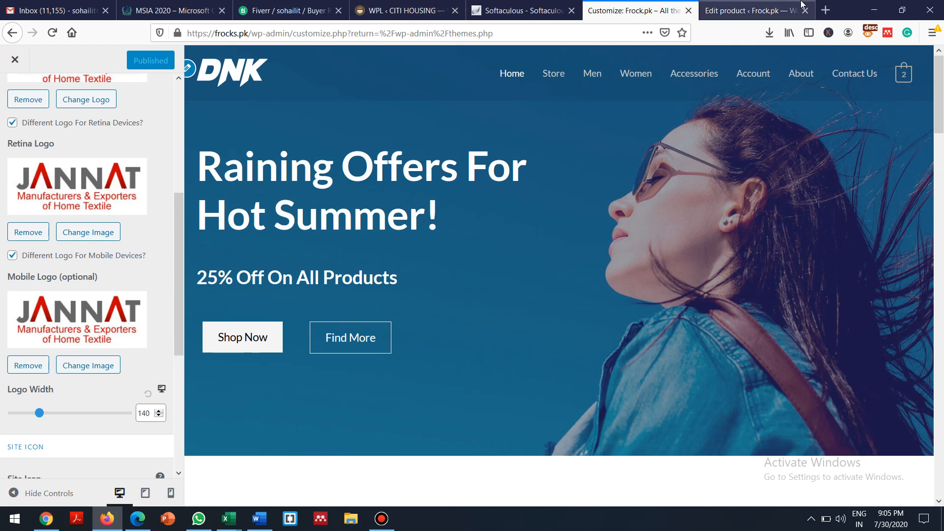
Load and reload frocks.pk in a new tab, then return to the product editor tab
click(825, 10)
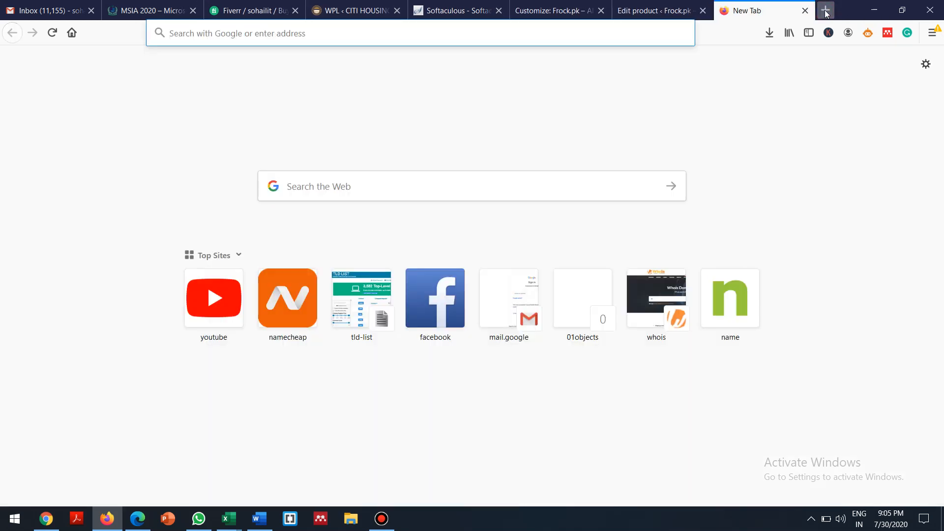
text(frocks.pk/)
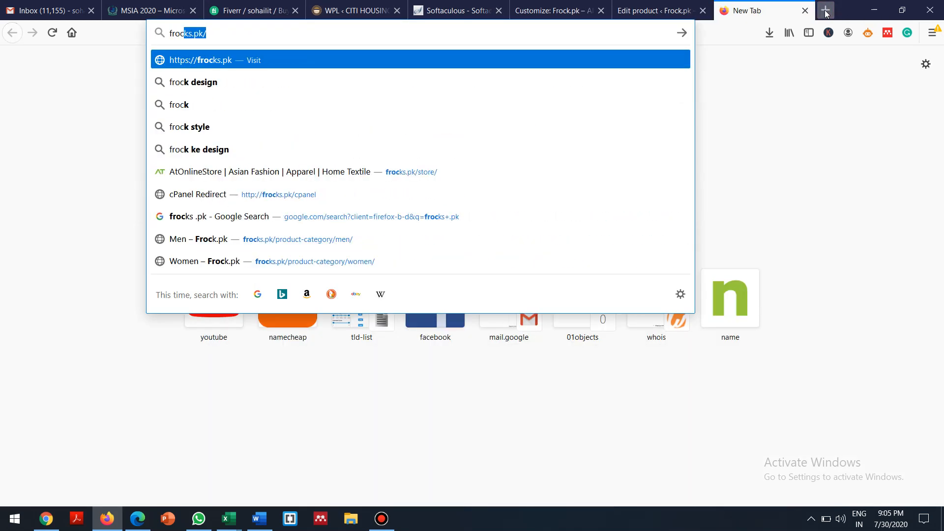
key(Return)
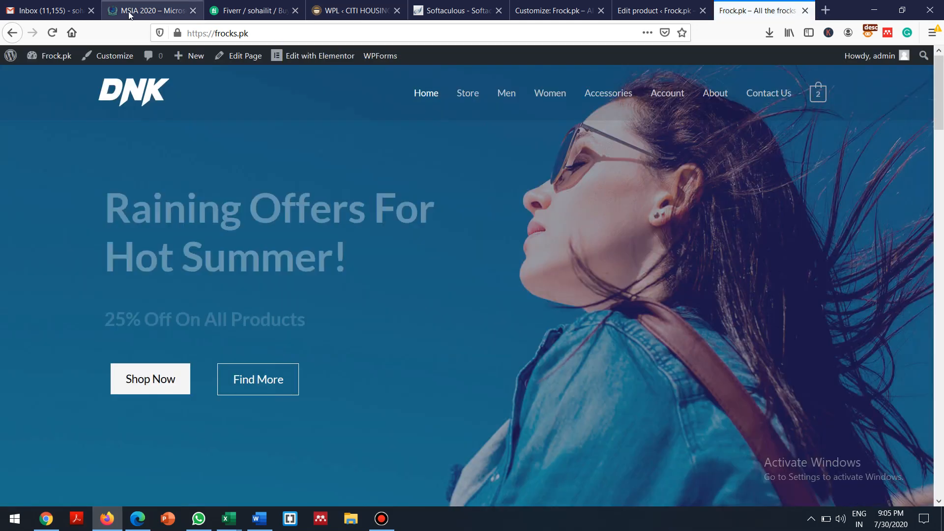
click(50, 33)
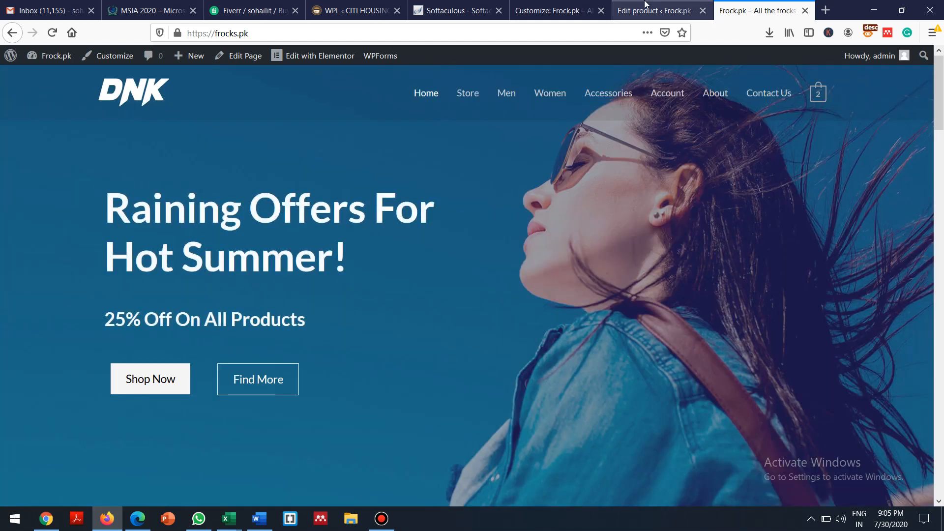
click(645, 7)
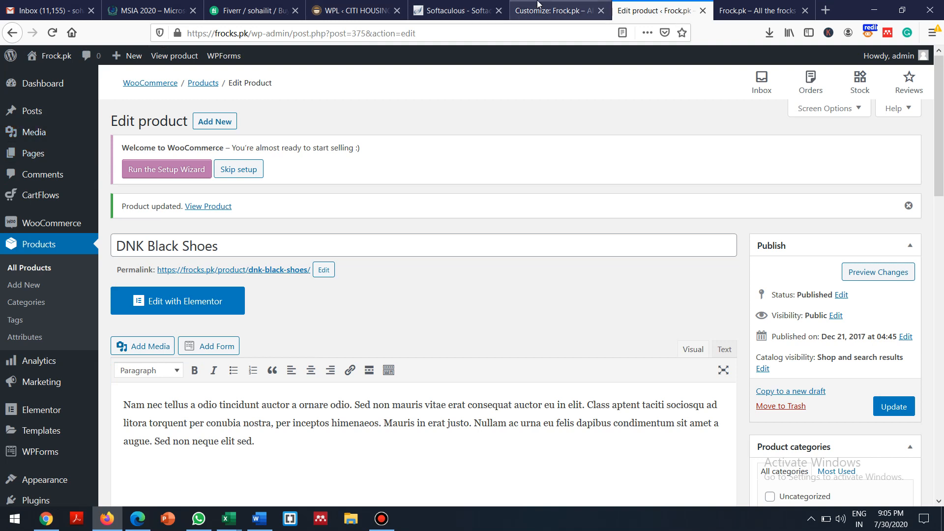
Remove the DNK Logo and Retina Logo images from the Transparent Header settings and publish
click(555, 10)
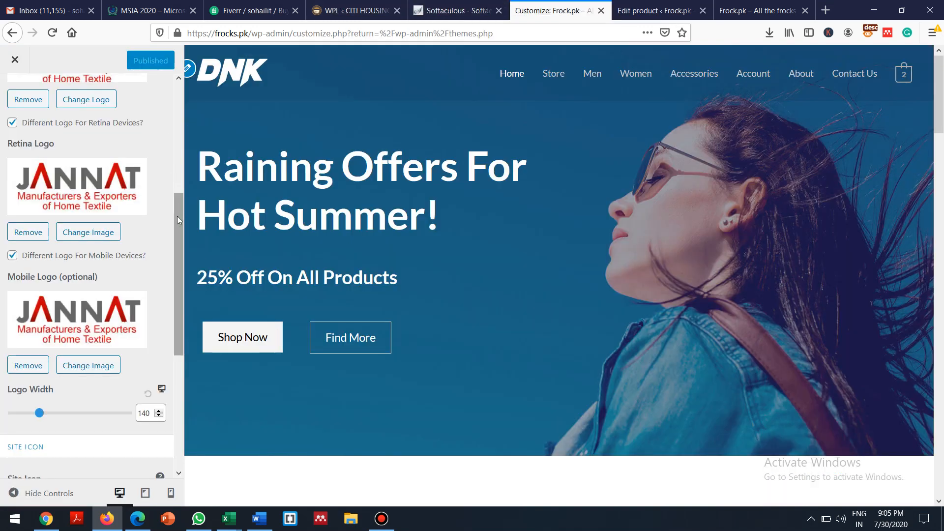
scroll(152, 103, up, 4)
scroll(167, 94, up, 1)
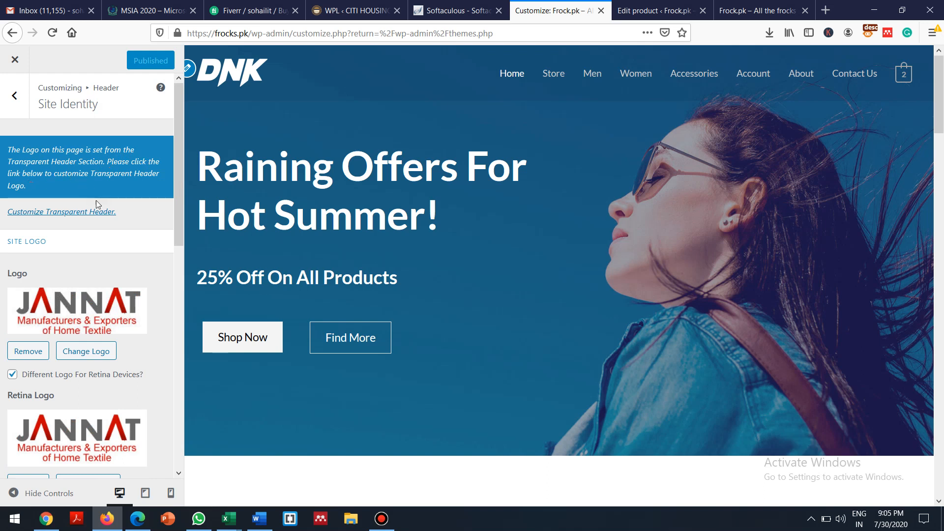
click(76, 212)
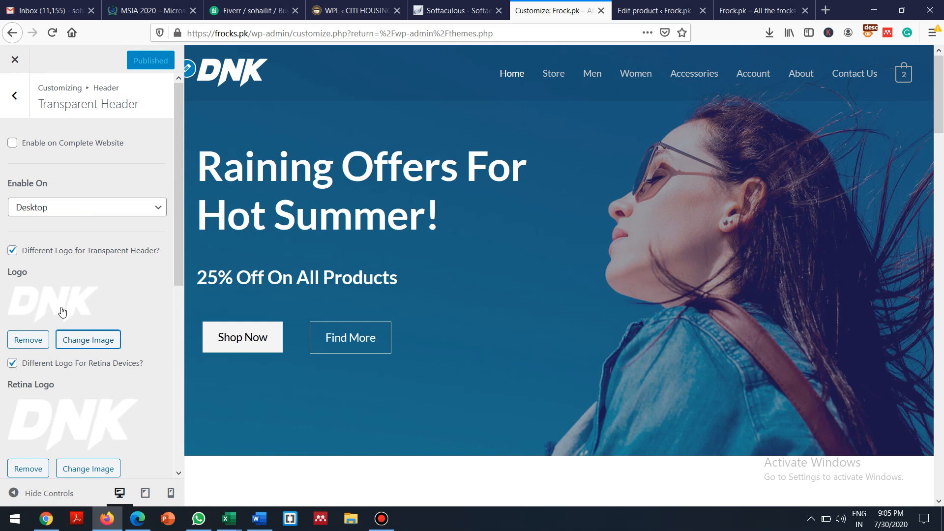
click(30, 340)
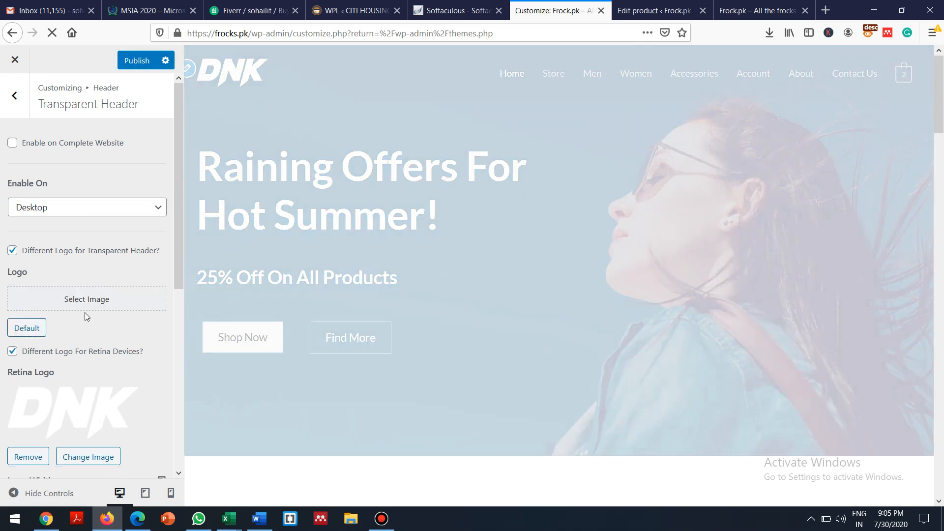
click(28, 457)
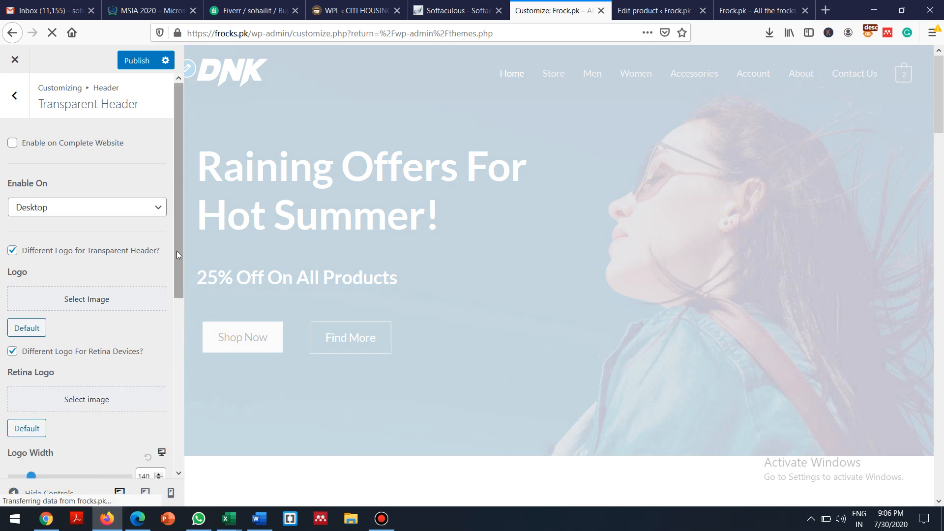
scroll(176, 251, down, 5)
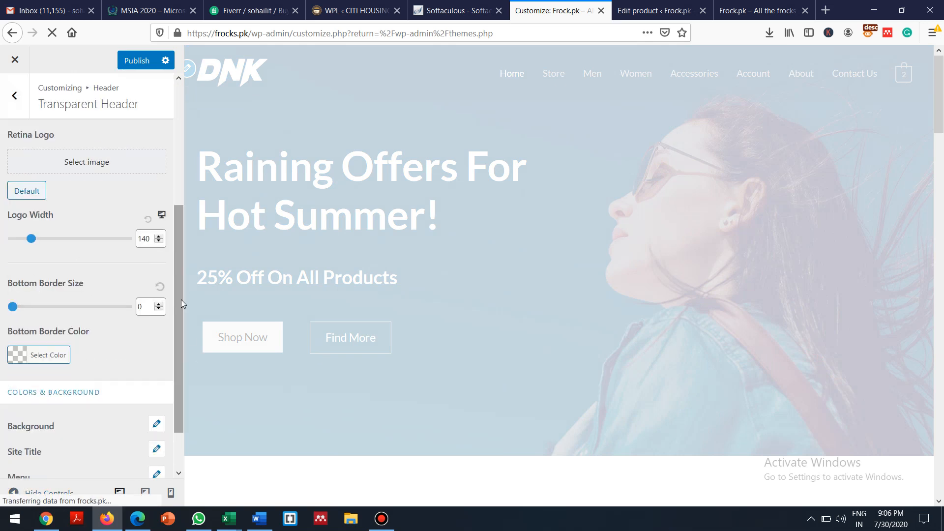
drag(178, 303, 178, 256)
scroll(178, 236, up, 2)
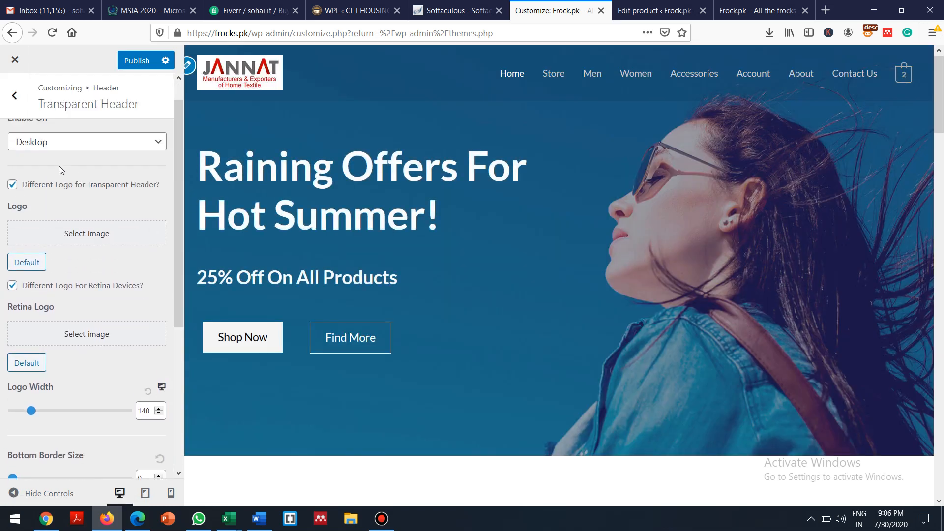
click(130, 59)
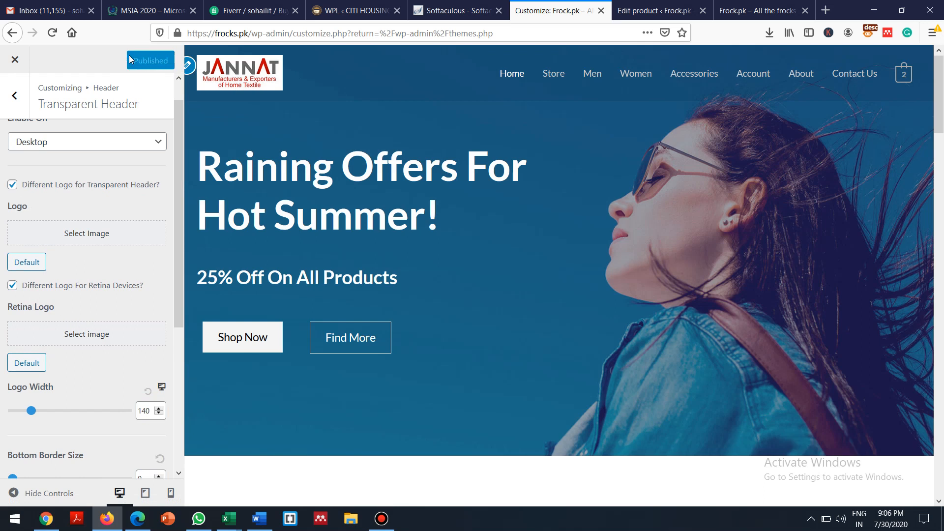
Reload the live frocks.pk tab and scroll the page to confirm the JANNAT header logo
click(728, 6)
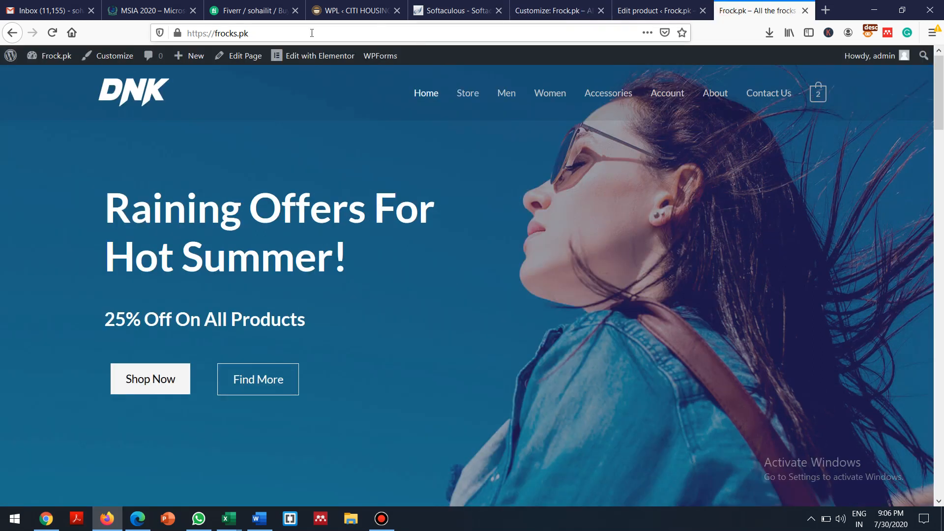
click(293, 36)
key(Return)
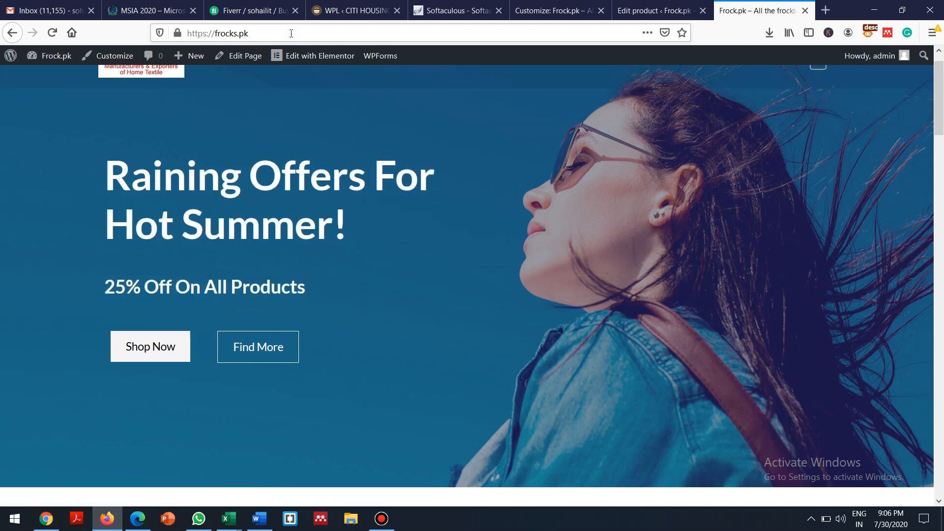
scroll(291, 34, down, 20)
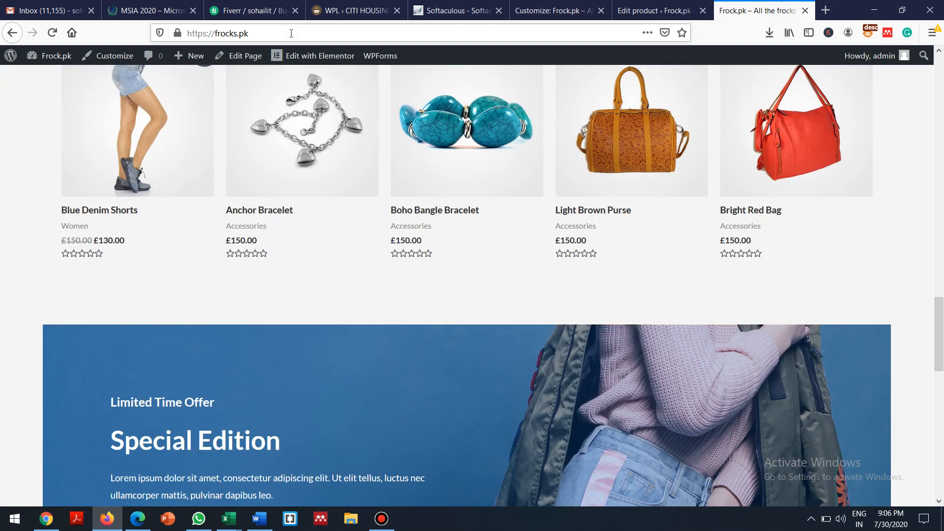
scroll(291, 33, down, 9)
scroll(291, 34, up, 5)
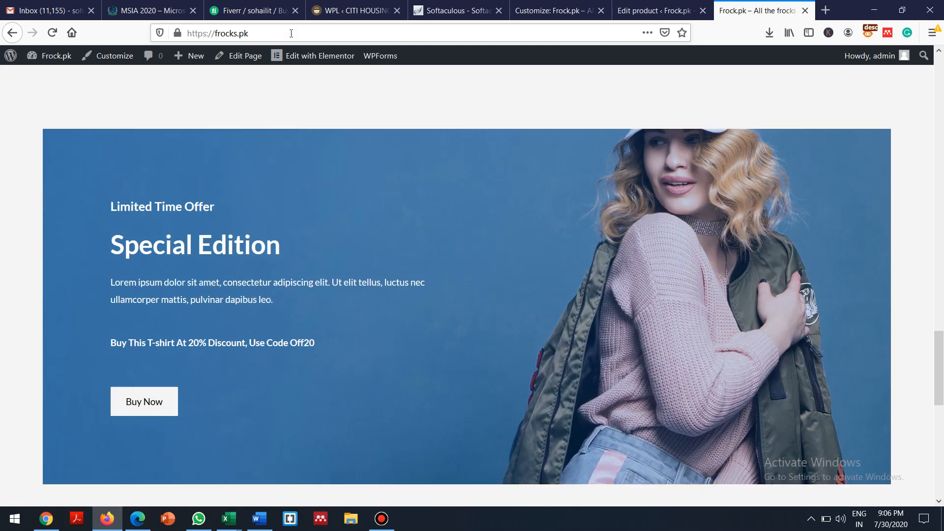
click(382, 518)
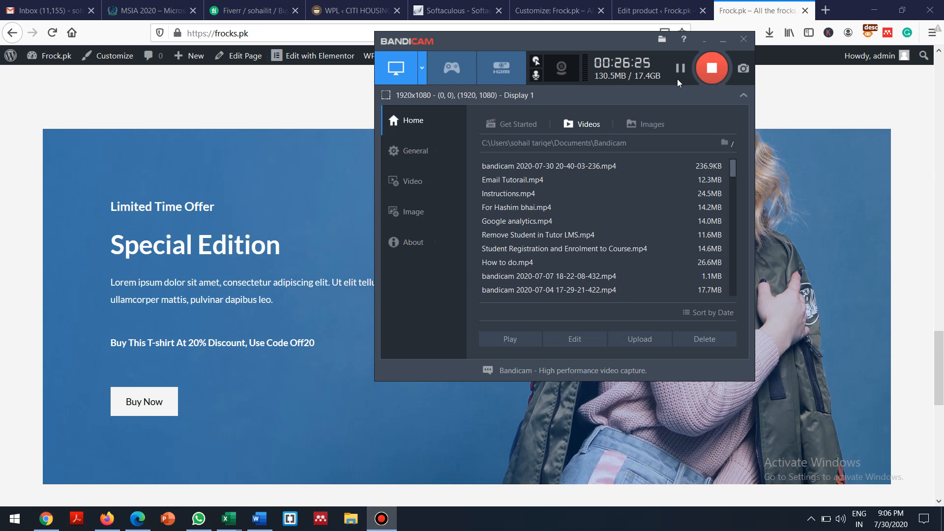